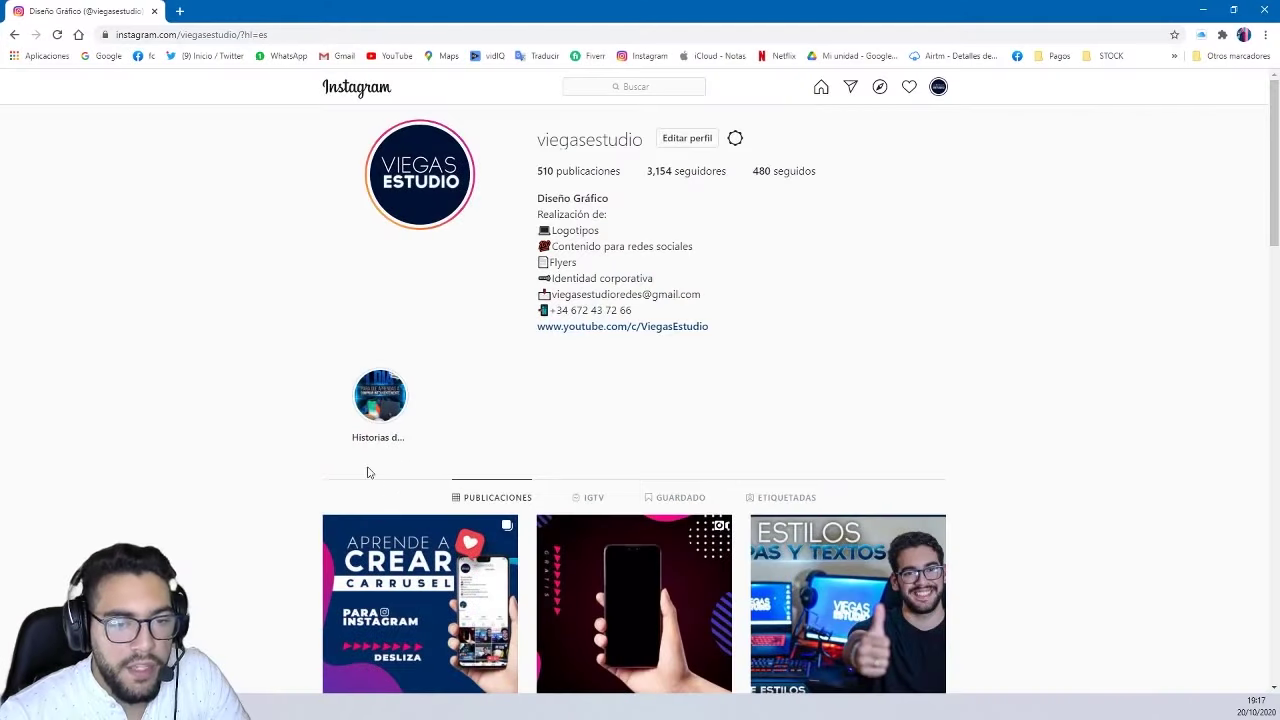
# - Open the 'Aprende a crear carrusel' post and page through all its slides, then close it
pyautogui.scroll(-2, 367, 472)
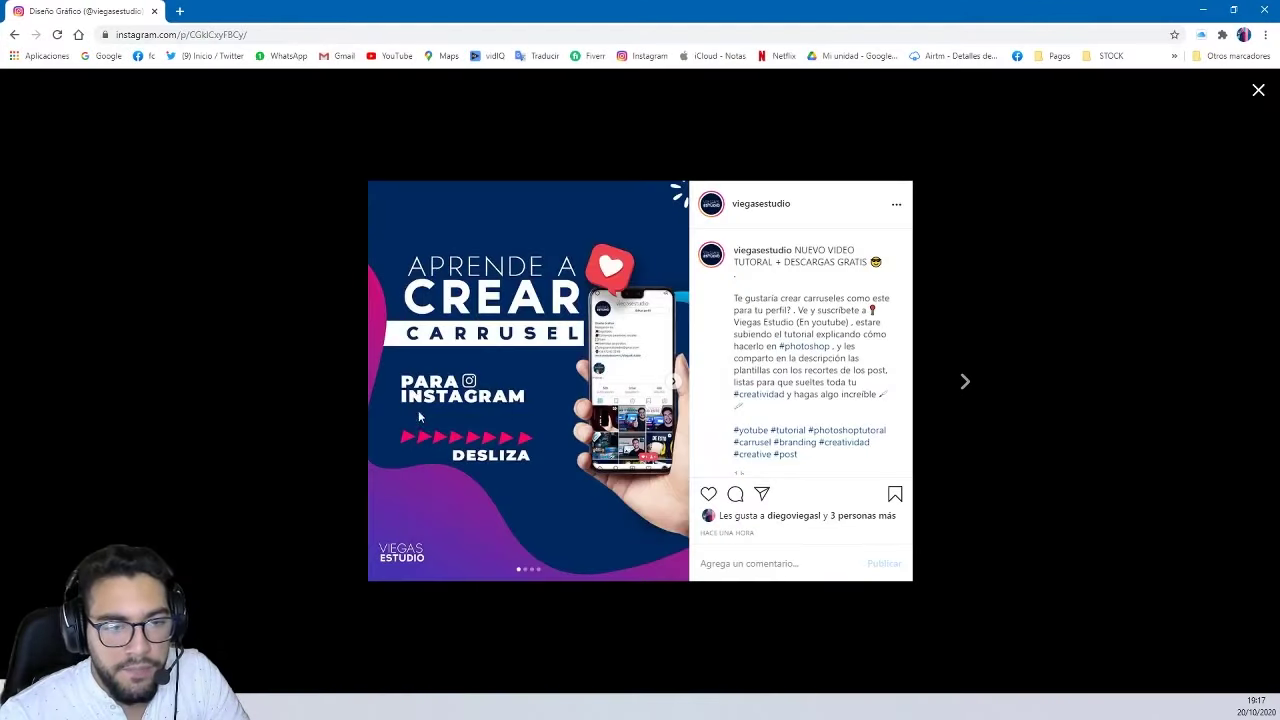
pyautogui.click(418, 410)
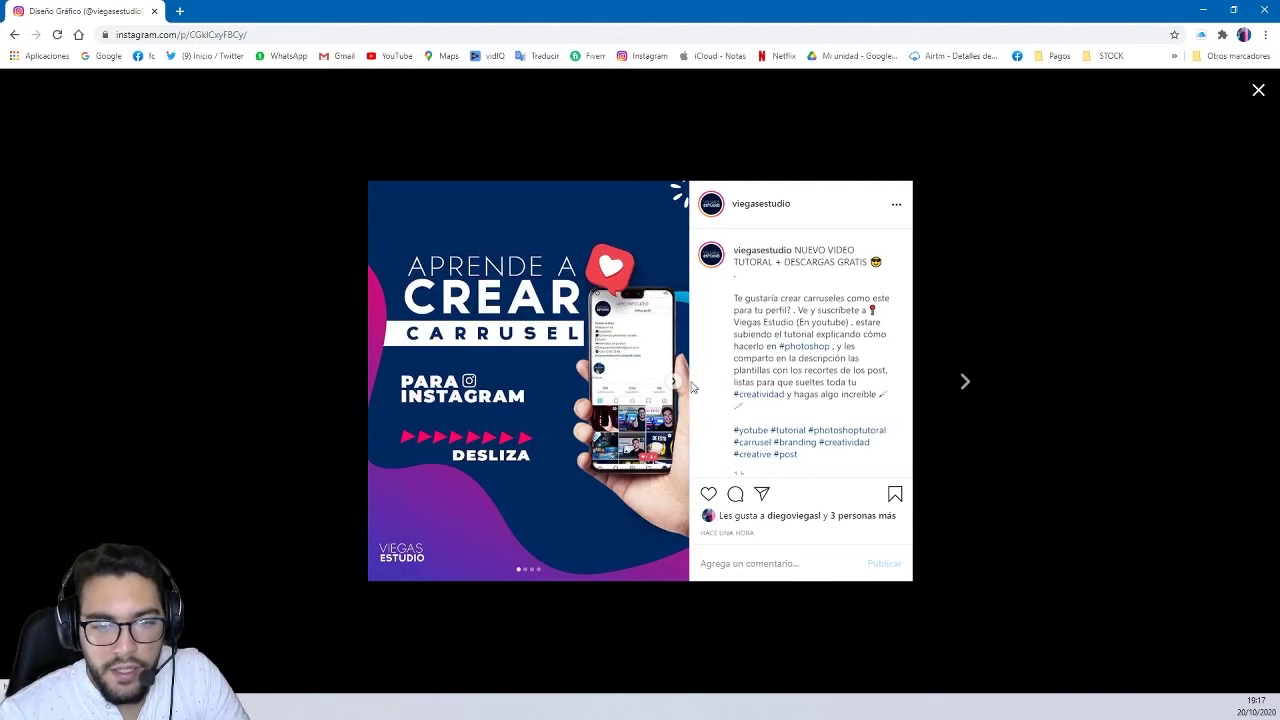
pyautogui.click(965, 381)
pyautogui.click(384, 383)
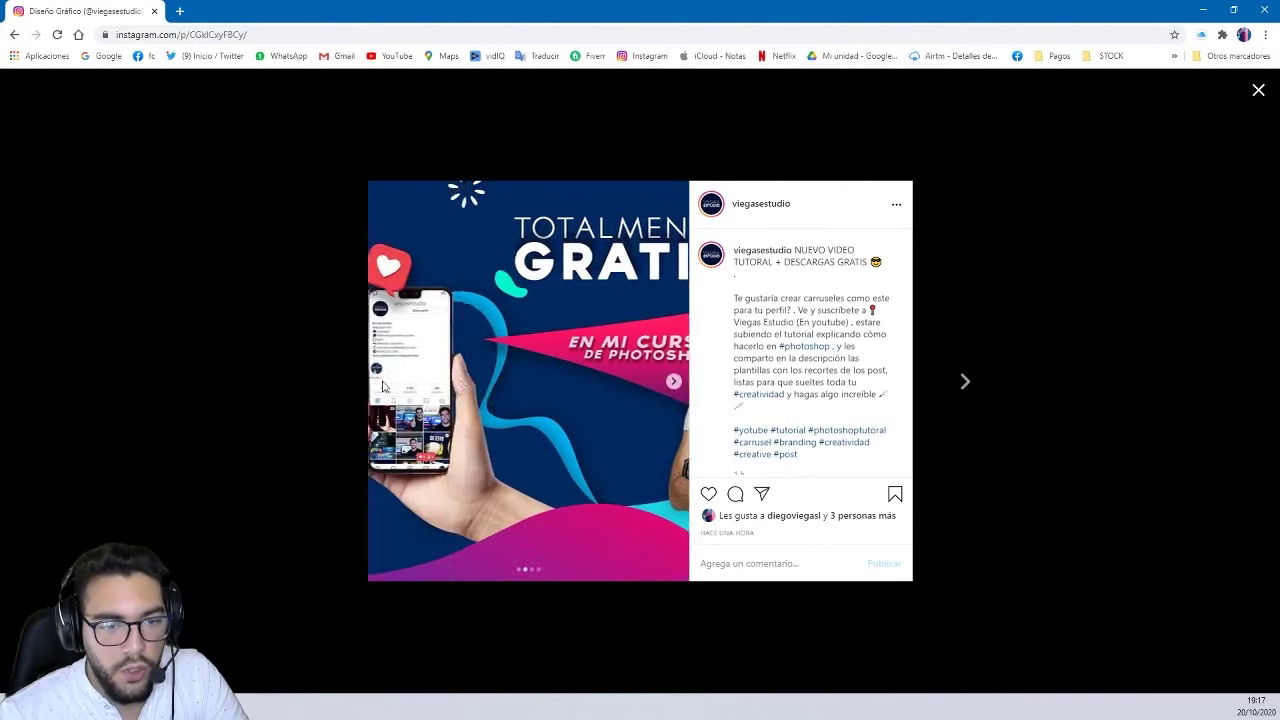
pyautogui.click(676, 383)
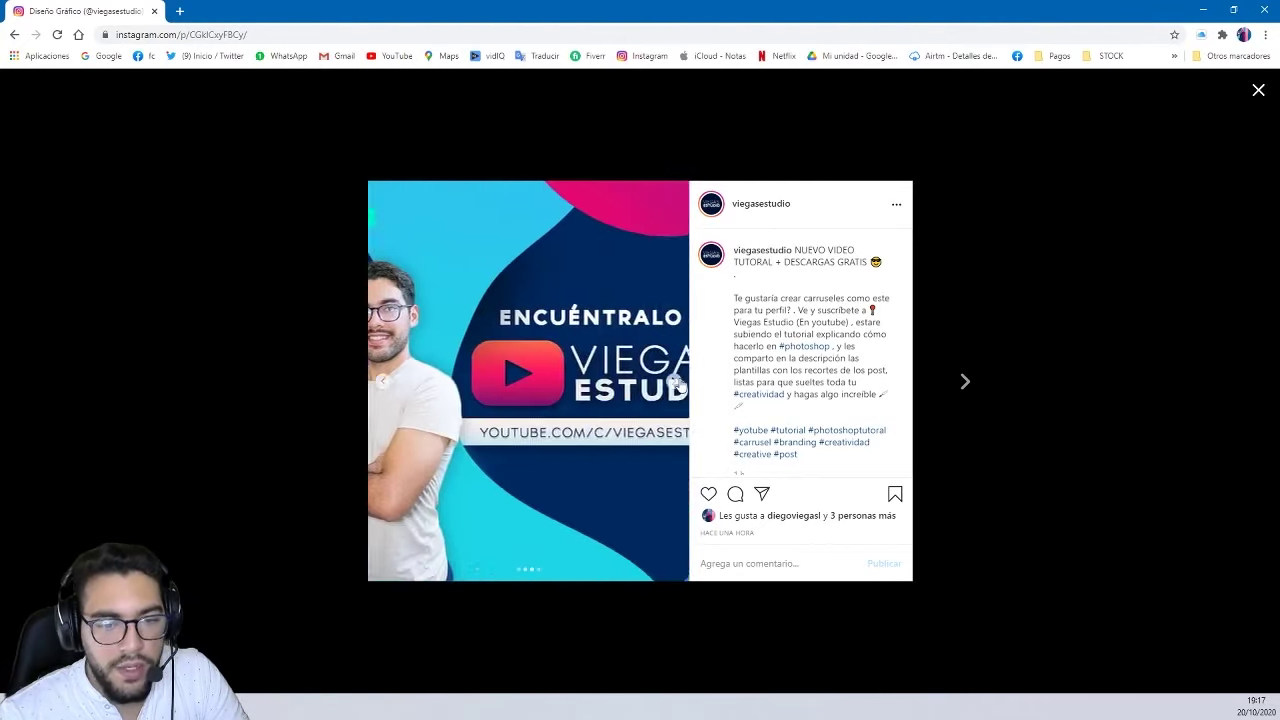
pyautogui.click(676, 383)
pyautogui.click(384, 383)
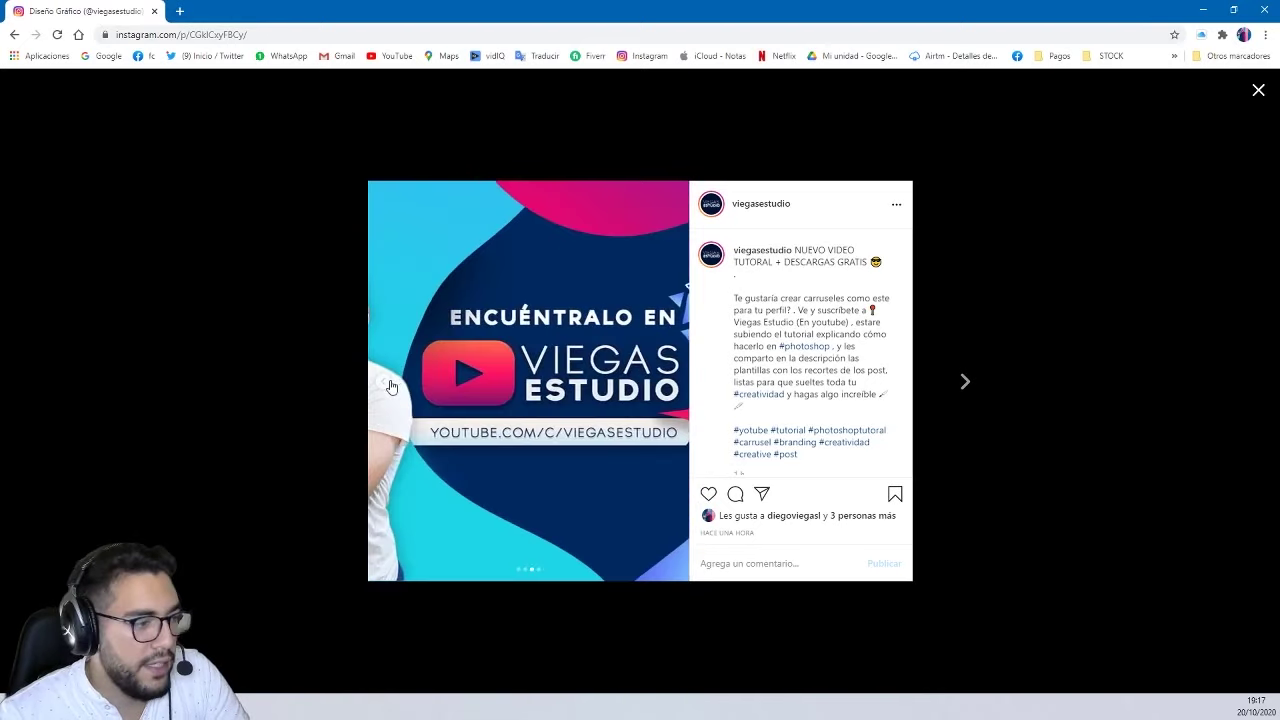
pyautogui.click(384, 383)
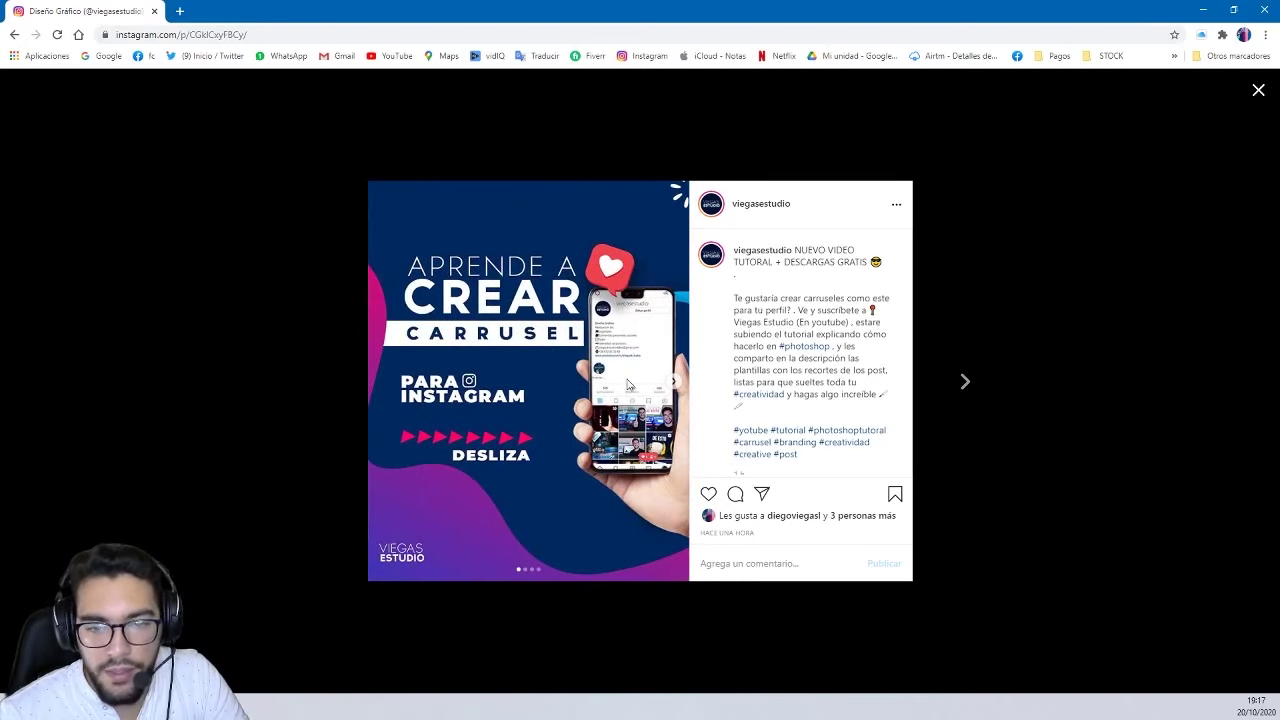
pyautogui.click(672, 384)
pyautogui.click(672, 384)
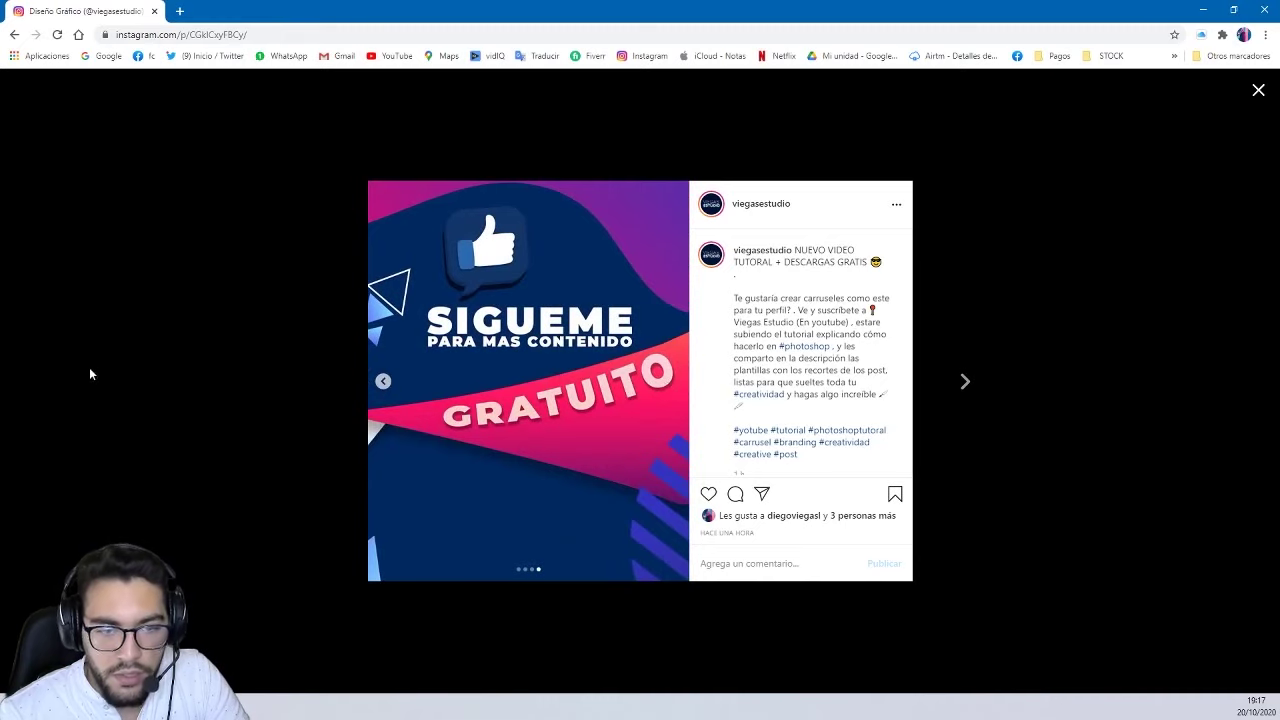
pyautogui.click(384, 383)
pyautogui.click(384, 383)
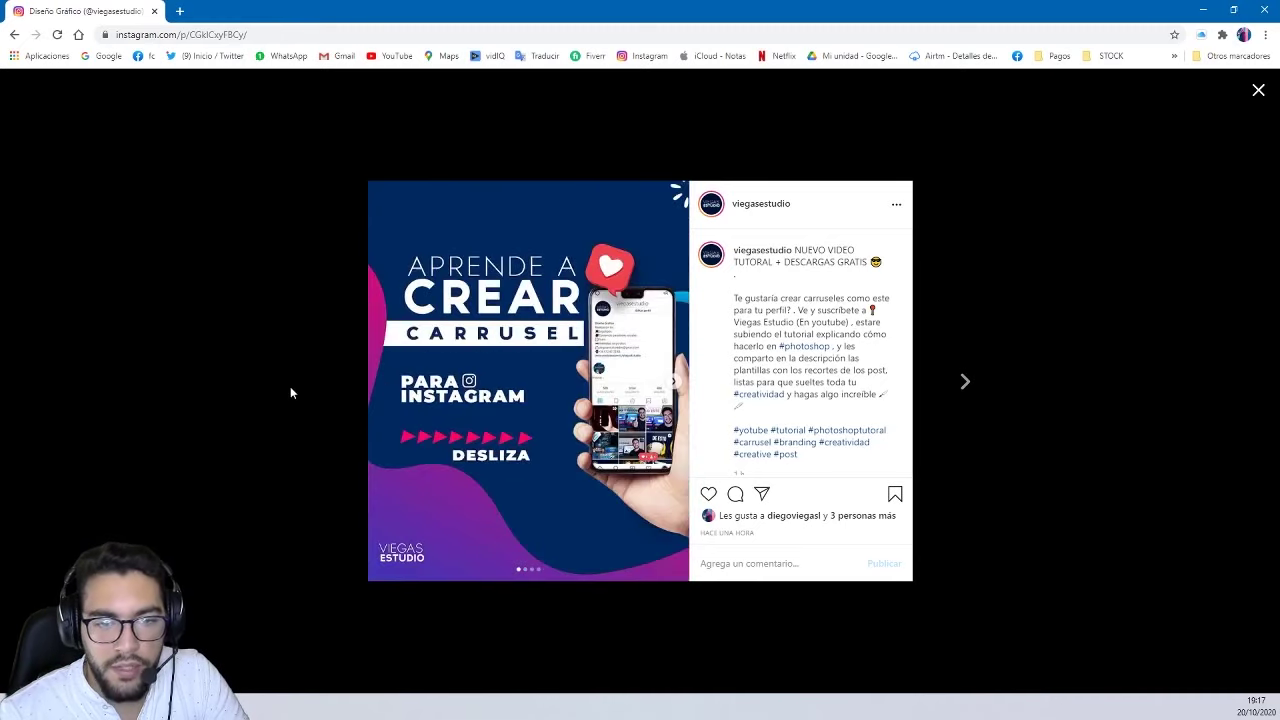
pyautogui.click(290, 390)
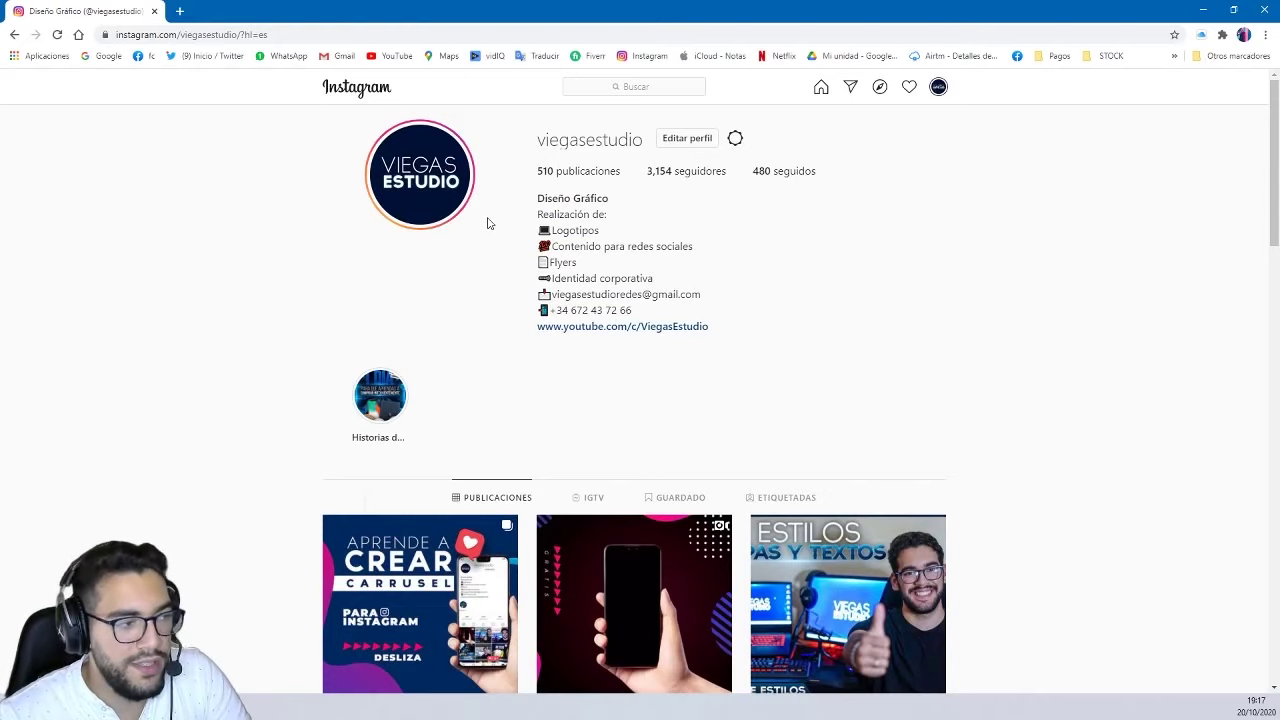
# - Scroll the Instagram profile, then minimise Chrome to return to Photoshop
pyautogui.scroll(-2, 461, 287)
pyautogui.scroll(2, 520, 320)
pyautogui.scroll(-5, 429, 374)
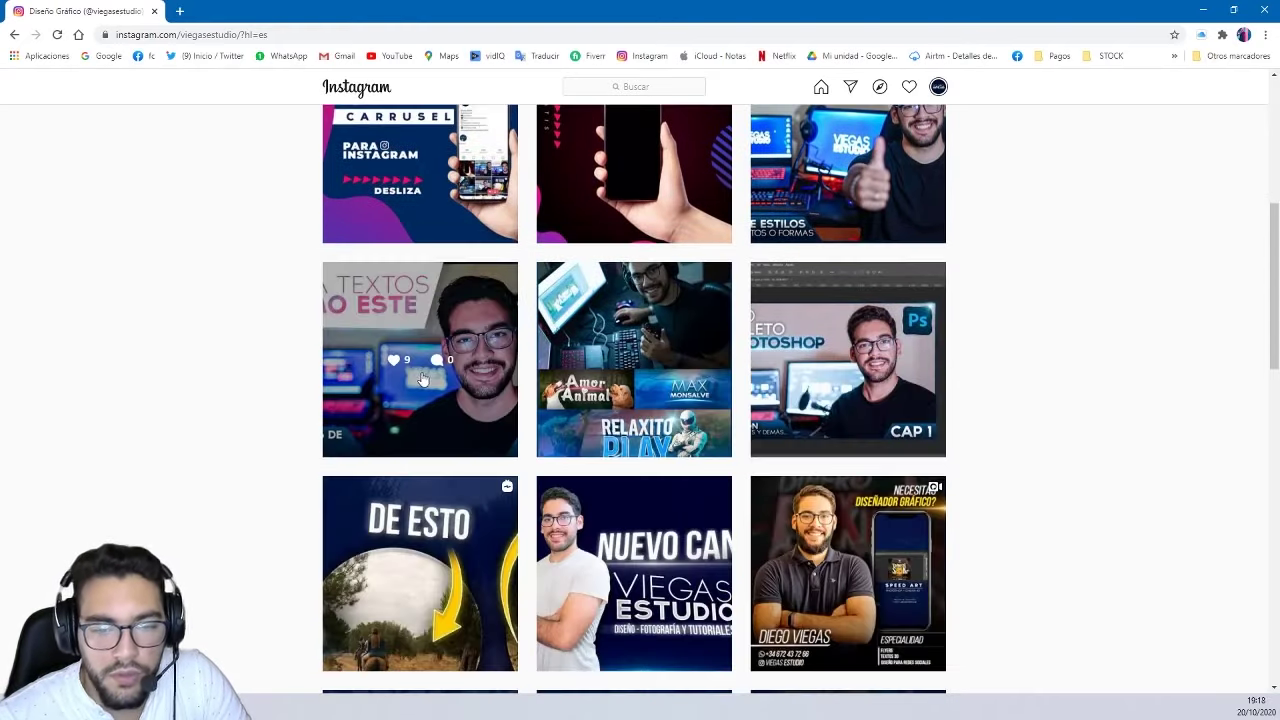
pyautogui.scroll(-1, 247, 373)
pyautogui.scroll(-5, 245, 372)
pyautogui.scroll(5, 245, 372)
pyautogui.scroll(5, 245, 372)
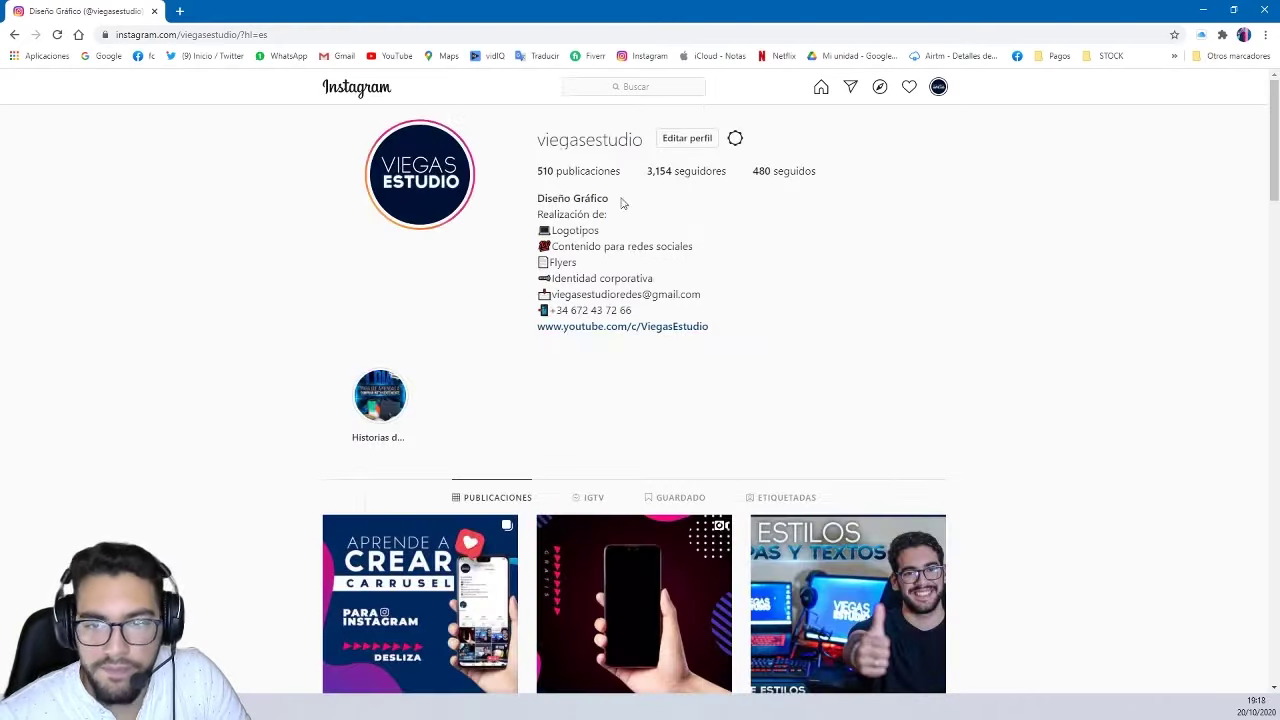
pyautogui.click(1200, 12)
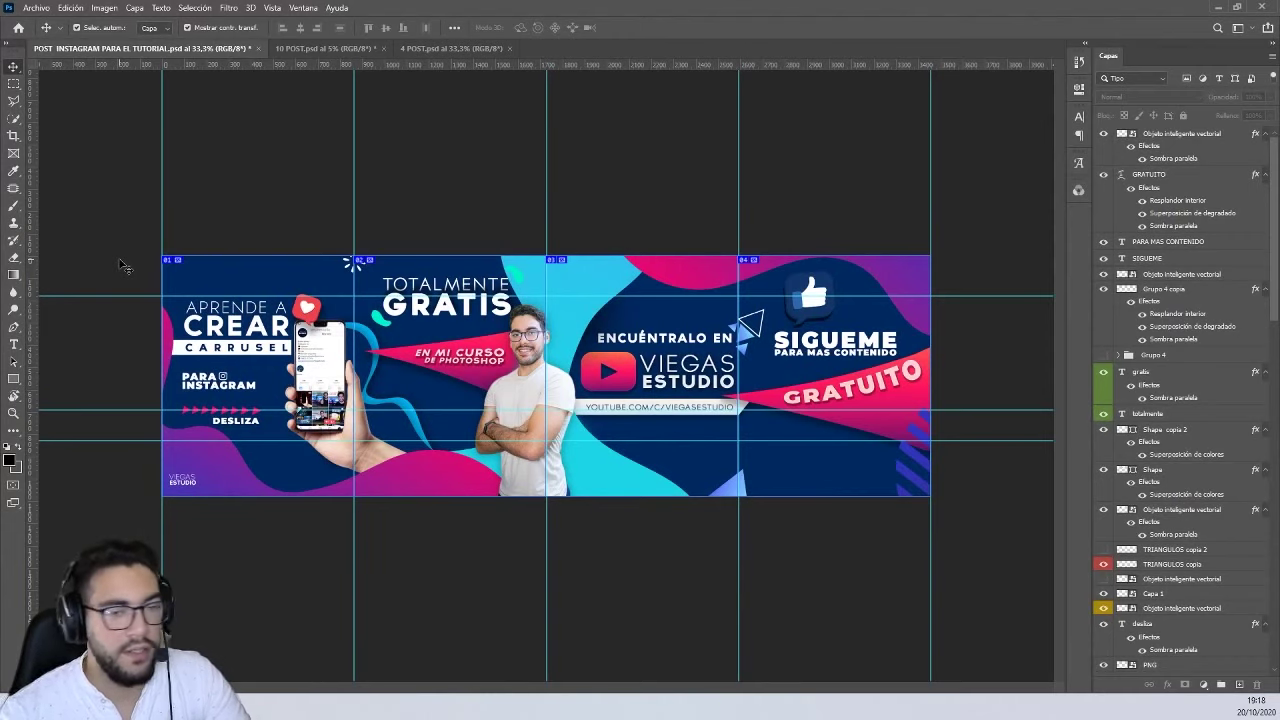
# - Switch to the 10 POST.psd document with its ten blank panels
pyautogui.click(322, 48)
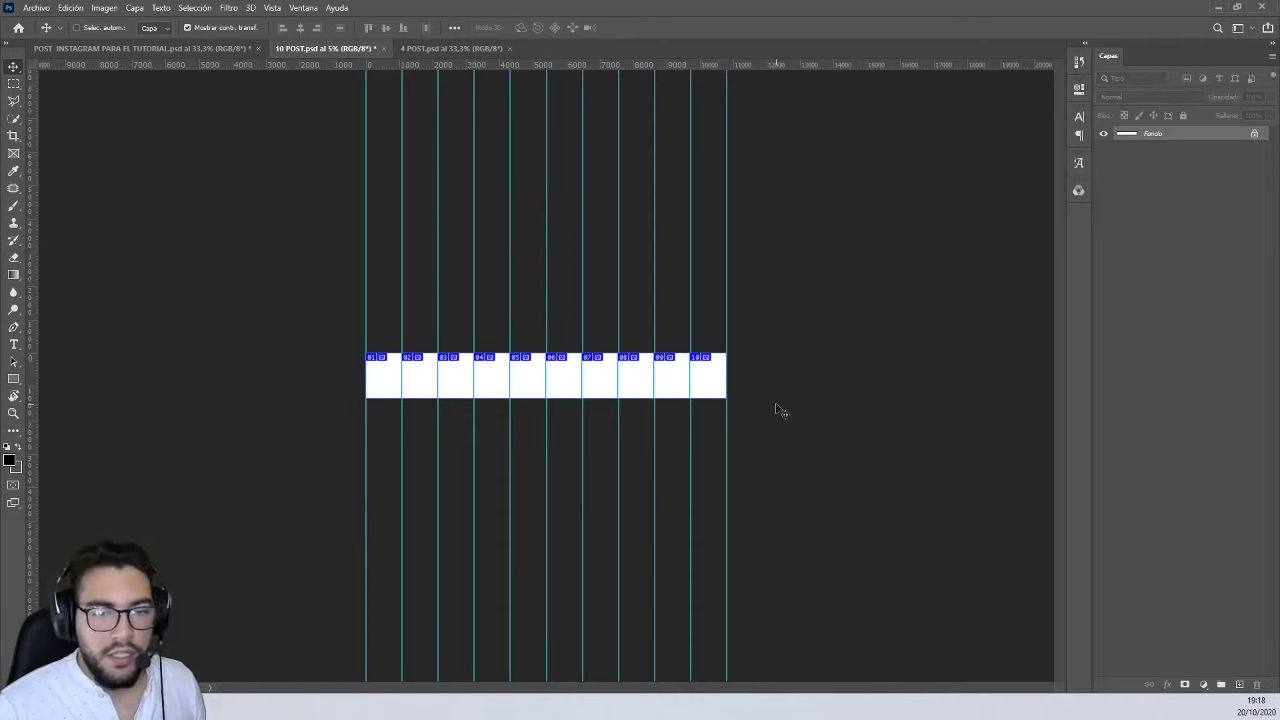
# - Crop the 10 POST canvas to 3240 px wide, keeping three frames
pyautogui.hotkey('ctrl', '+')
pyautogui.hotkey('ctrl', '+')
pyautogui.hotkey('ctrl', '+')
pyautogui.hotkey('ctrl', '+')
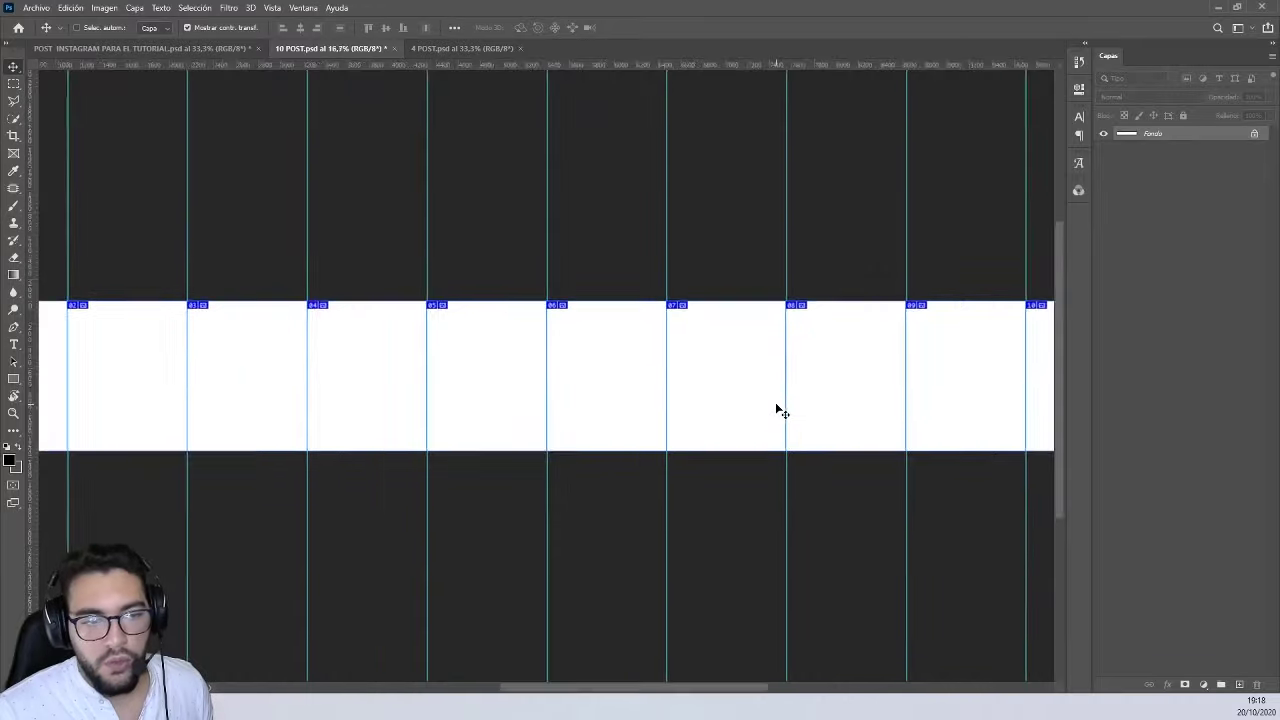
pyautogui.hotkey('ctrl', '-')
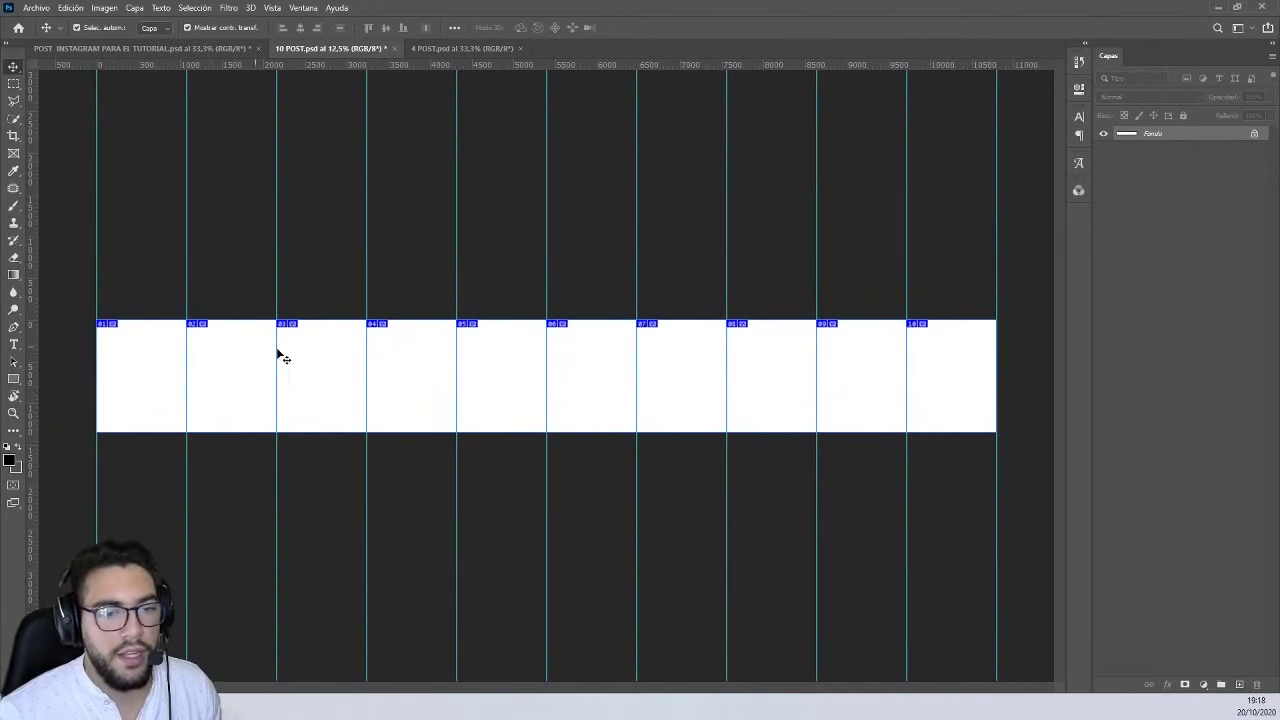
pyautogui.click(14, 135)
pyautogui.rightClick(14, 135)
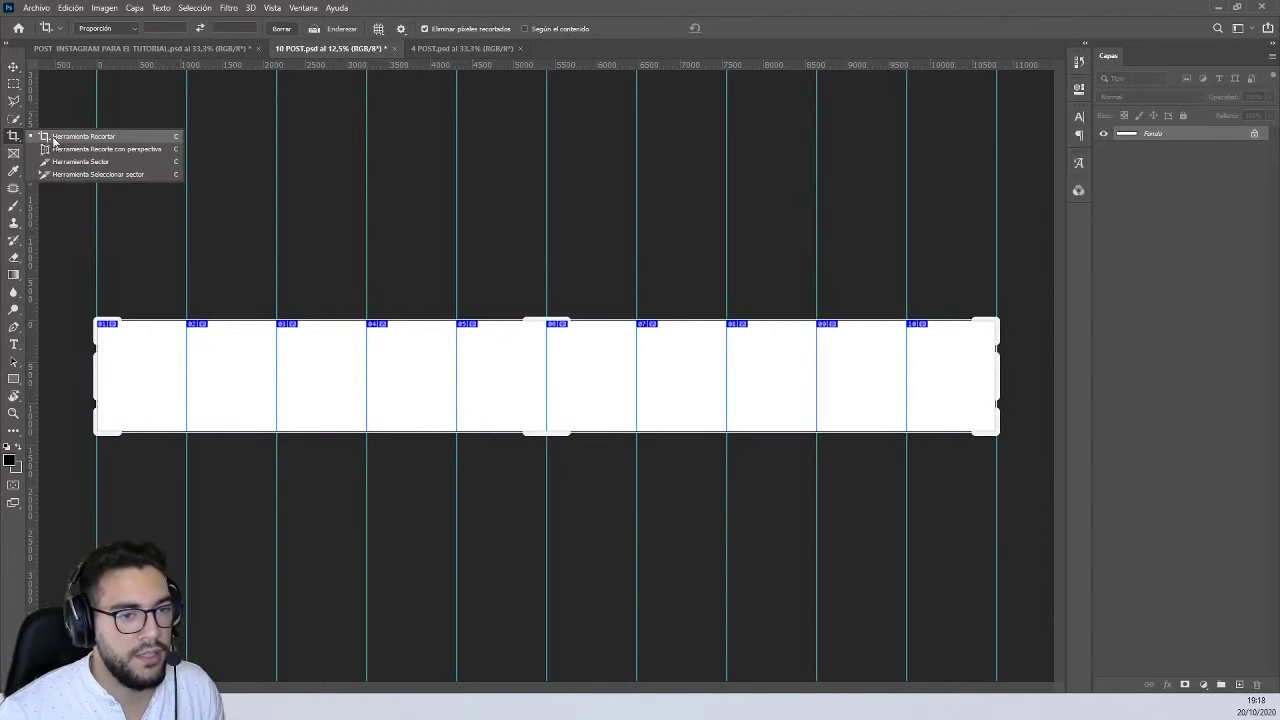
pyautogui.click(72, 143)
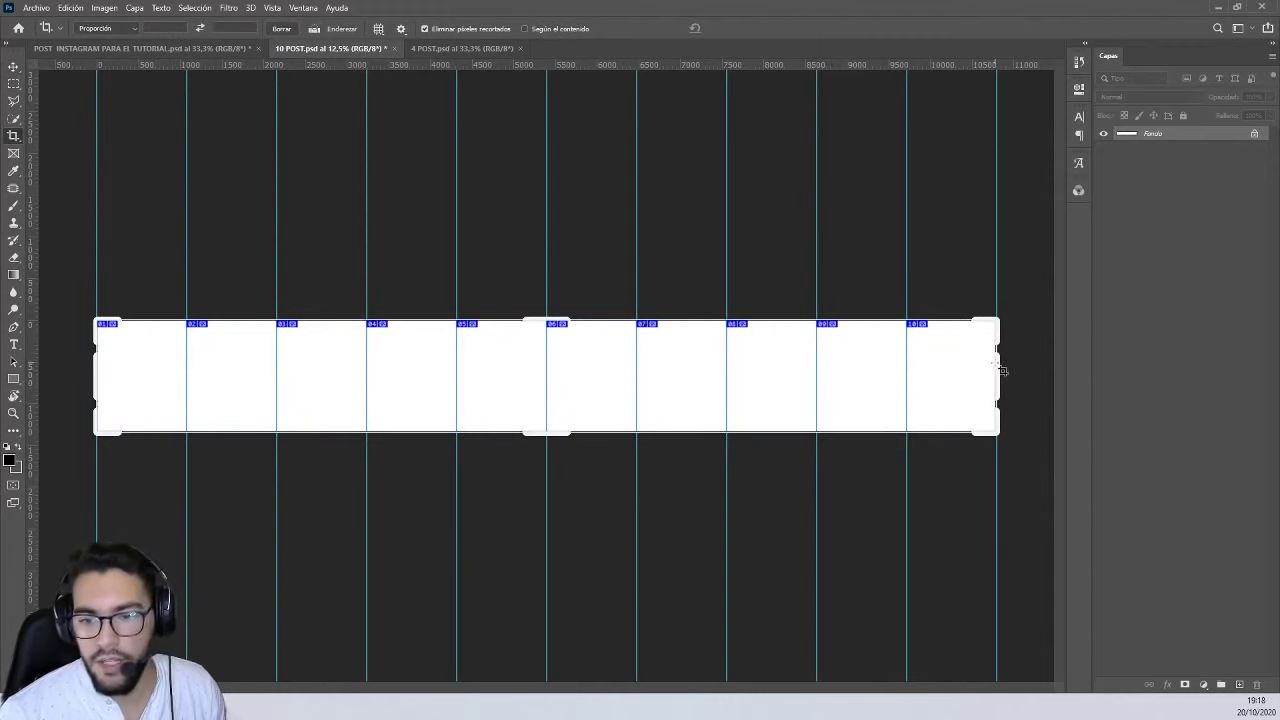
pyautogui.moveTo(1000, 360); pyautogui.dragTo(684, 350)
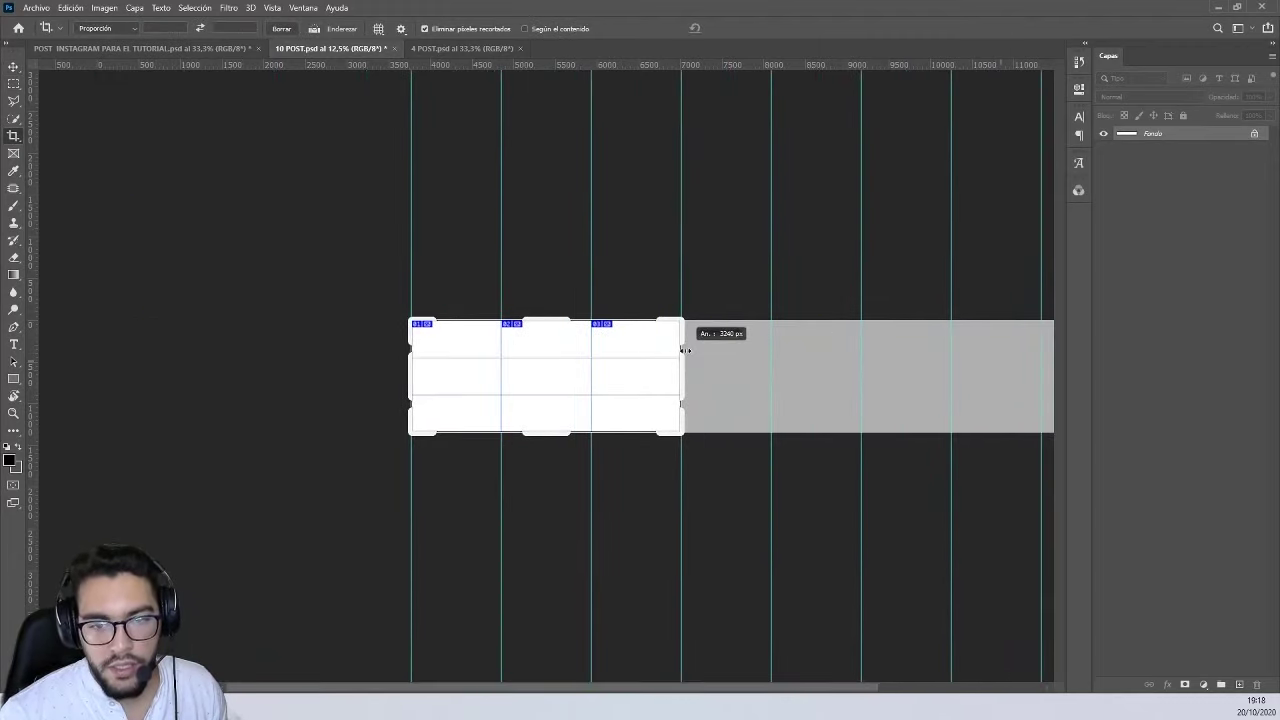
pyautogui.press('Return')
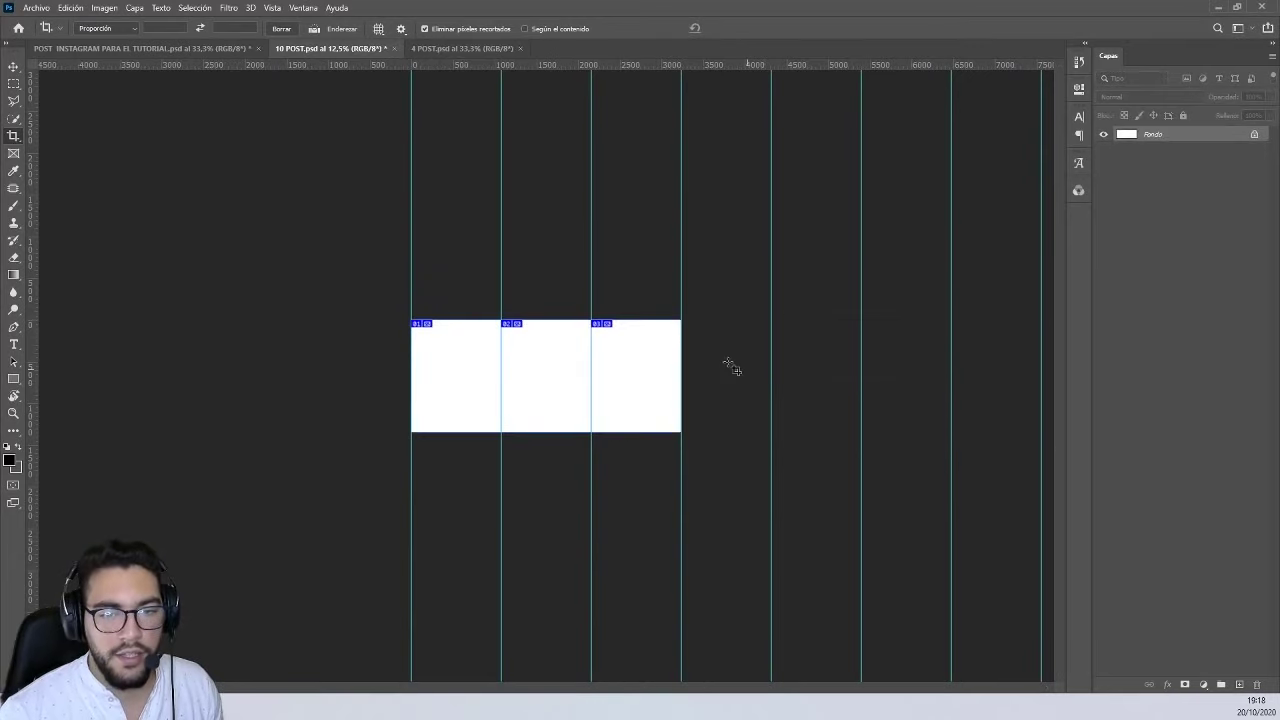
# - Switch to the Move tool and view the cropped canvas at 33.3%
pyautogui.hotkey('ctrl', '0')
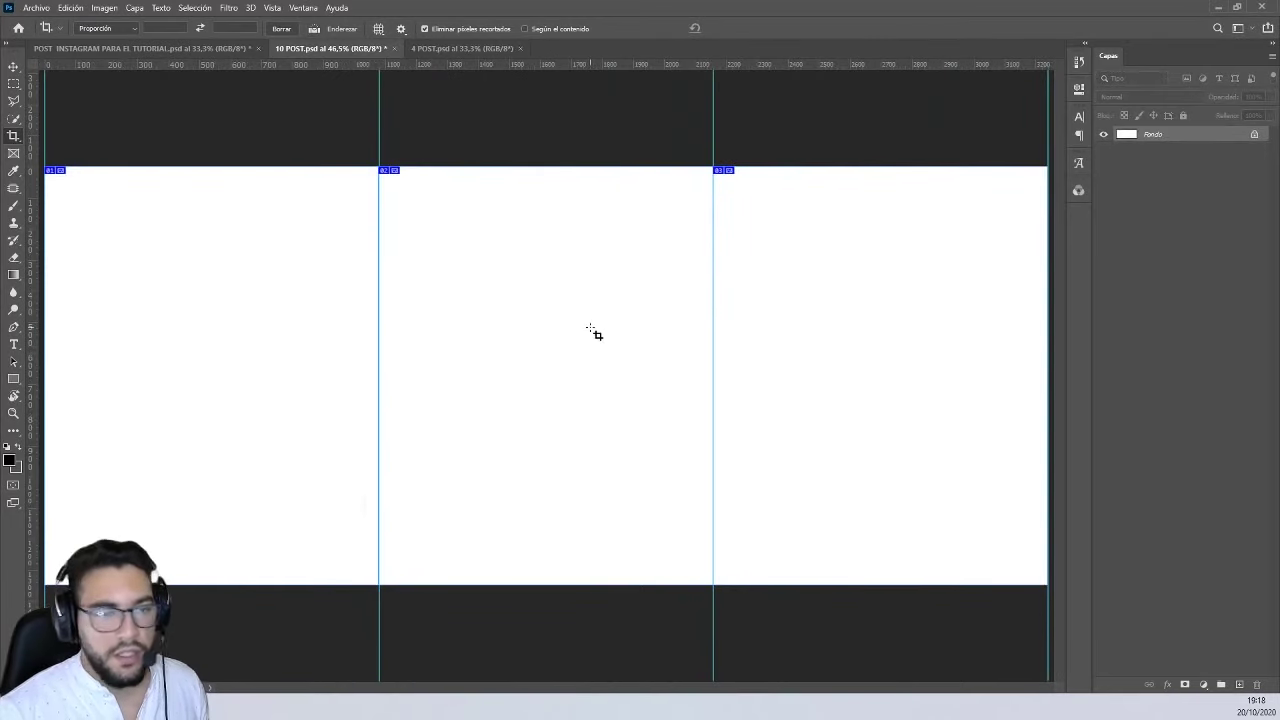
pyautogui.press('v')
pyautogui.hotkey('ctrl', '-')
pyautogui.hotkey('ctrl', '-')
pyautogui.hotkey('ctrl', '-')
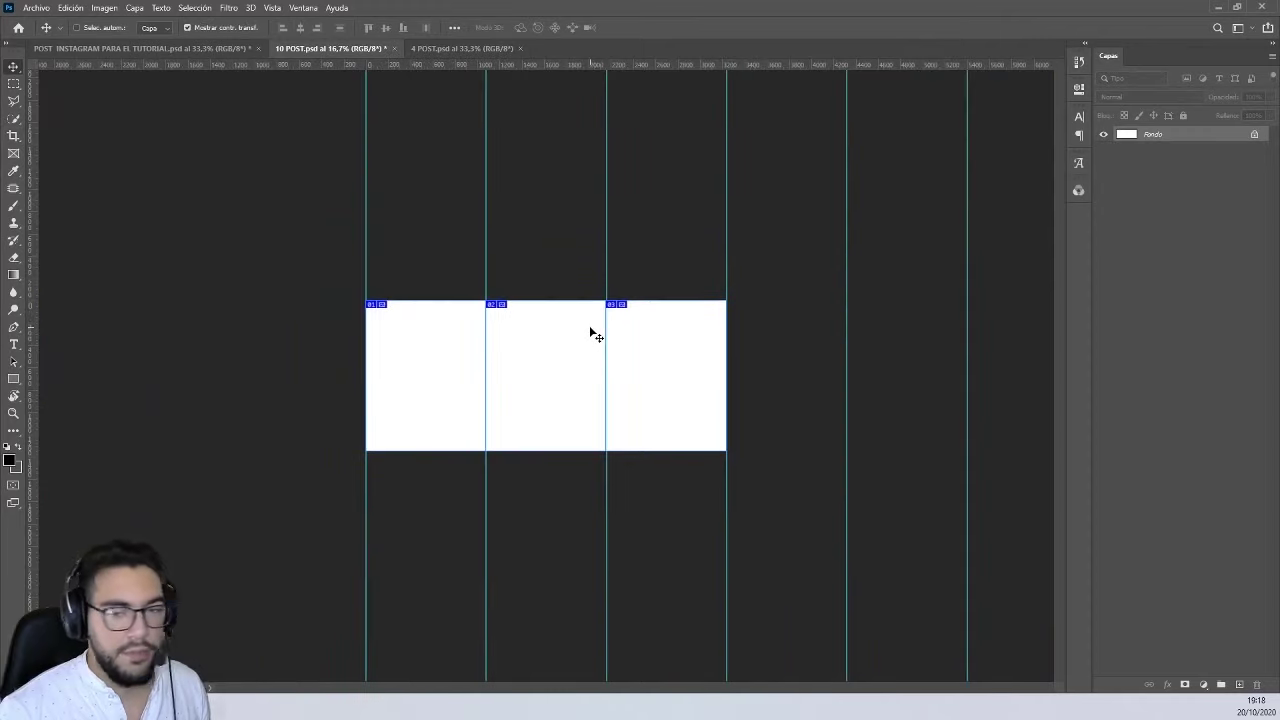
pyautogui.hotkey('ctrl', '-')
pyautogui.hotkey('ctrl', '+')
pyautogui.hotkey('ctrl', '+')
pyautogui.hotkey('ctrl', '+')
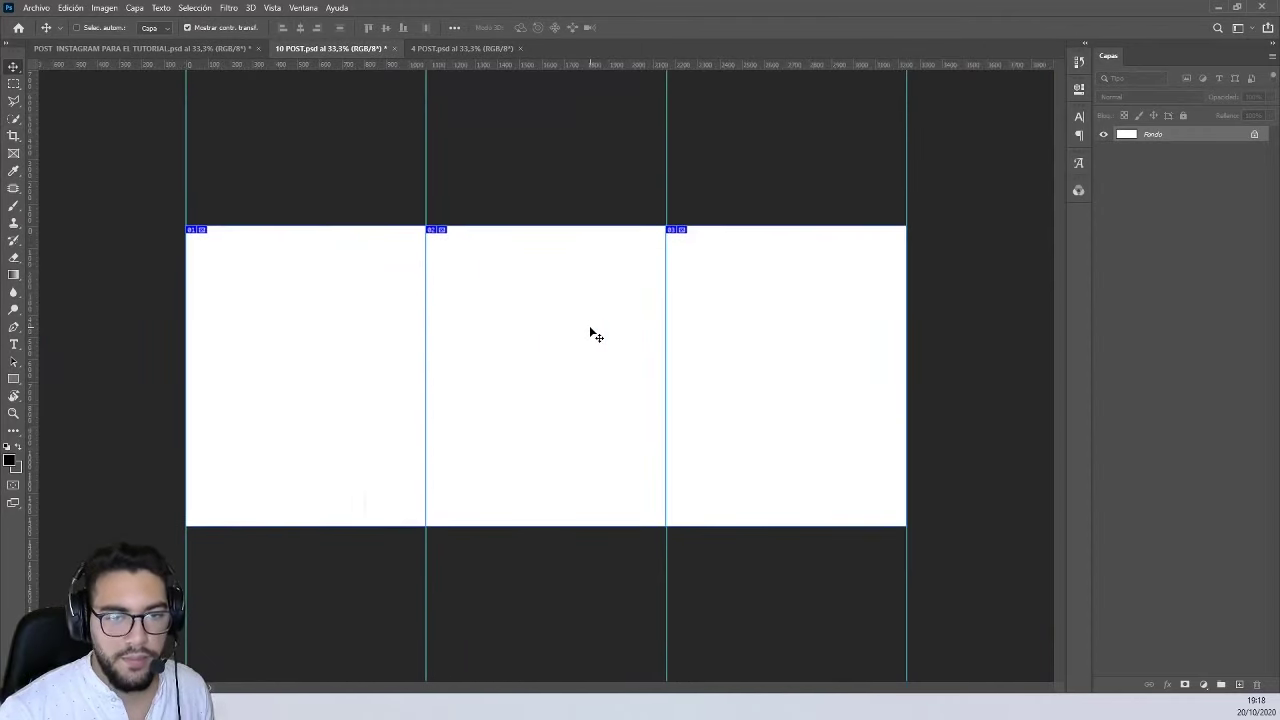
pyautogui.hotkey('ctrl', '+')
pyautogui.hotkey('ctrl', '-')
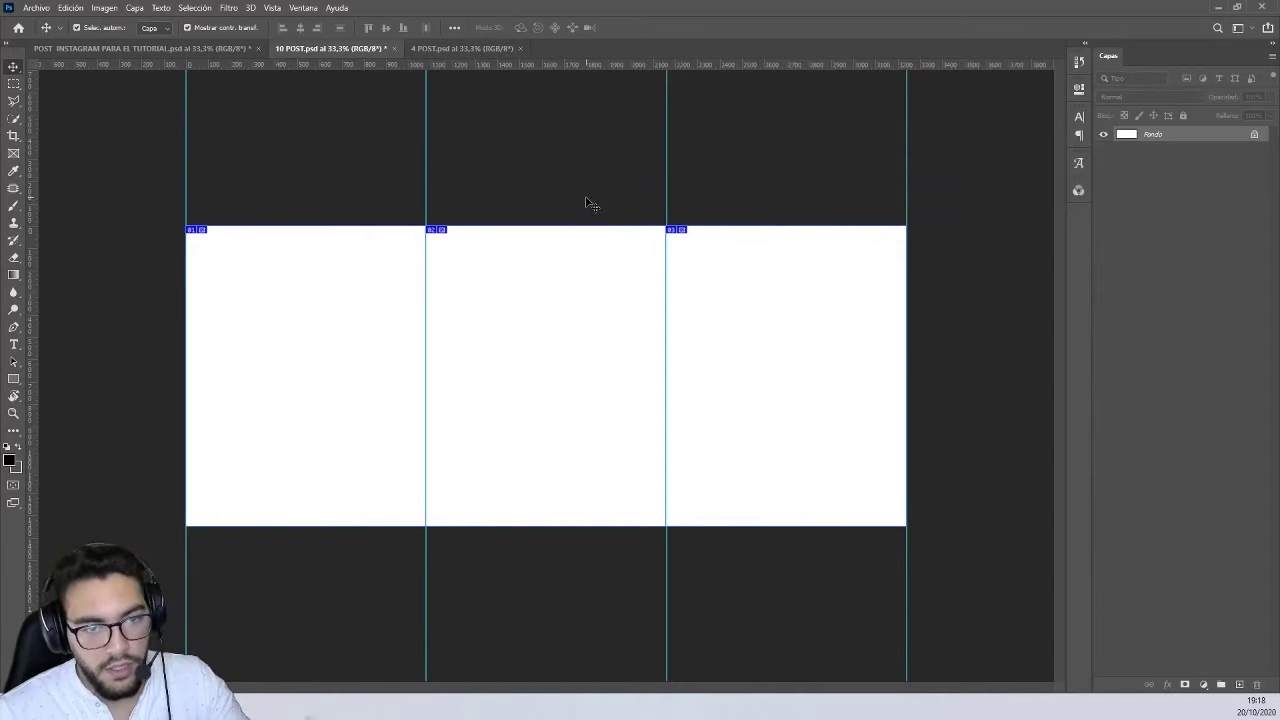
# - Compare the 4 POST and 10 POST templates, then bring back POST INSTAGRAM PARA EL TUTORIAL
pyautogui.click(465, 48)
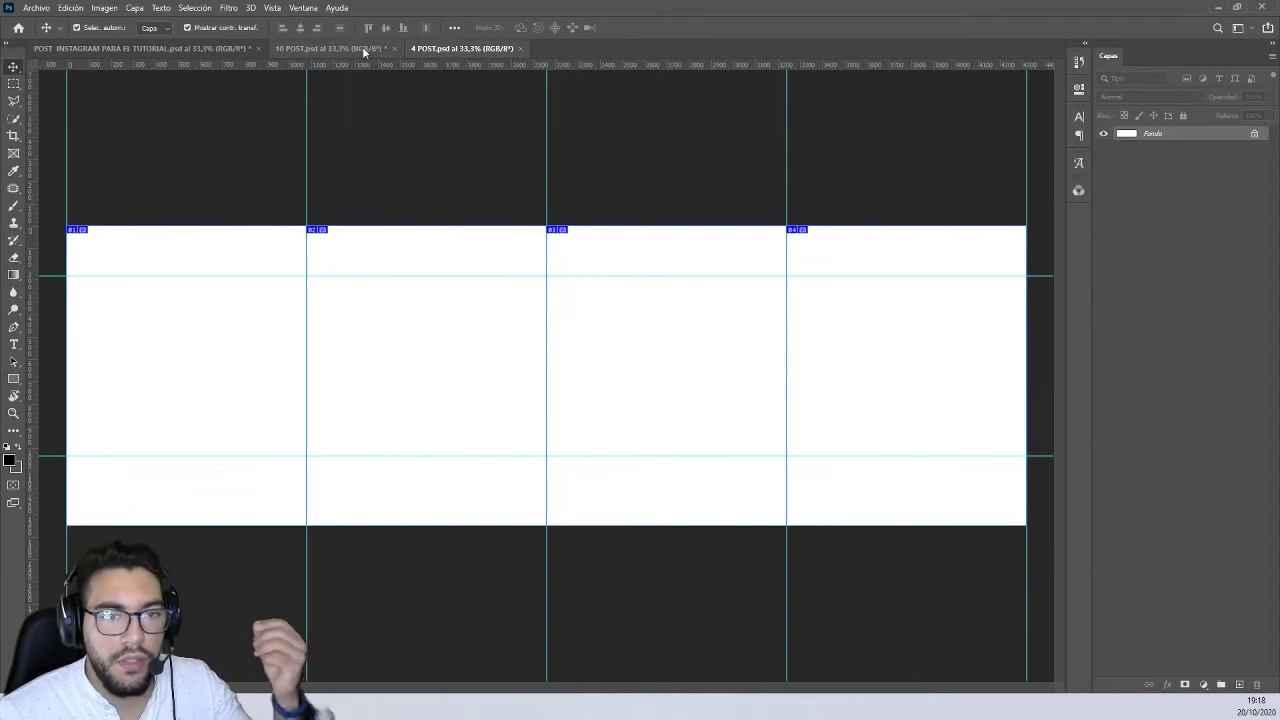
pyautogui.click(360, 48)
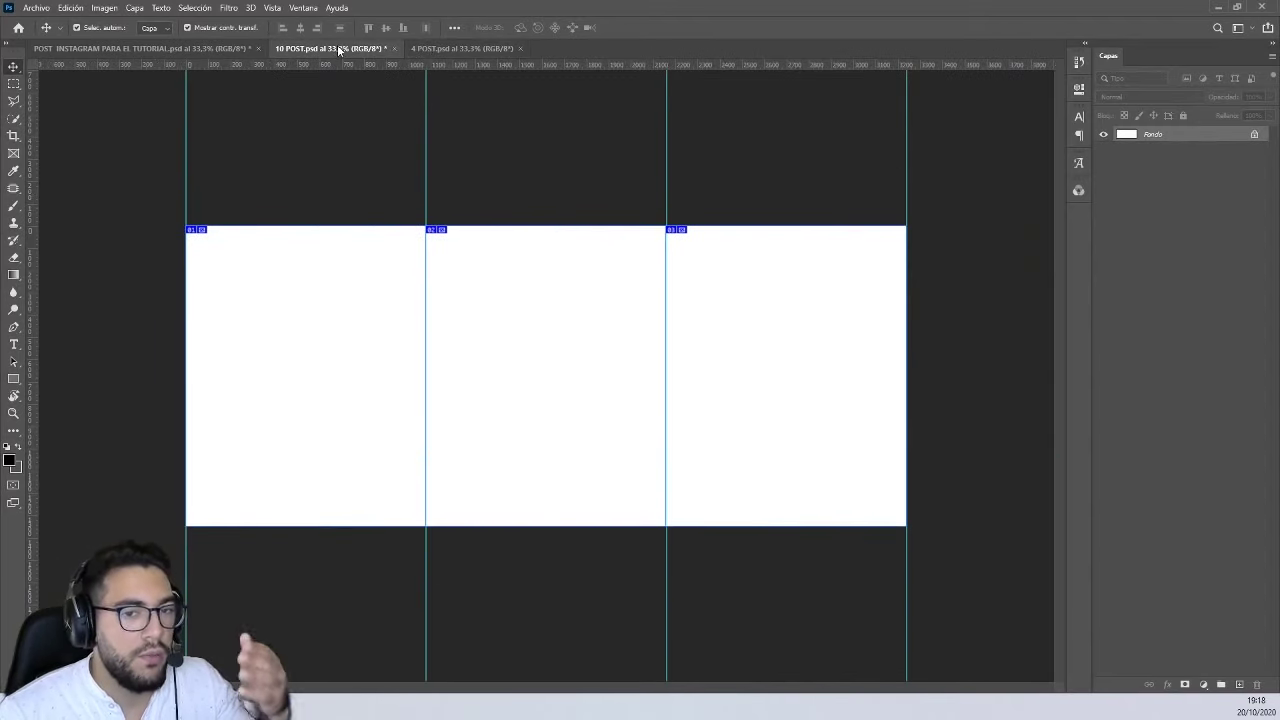
pyautogui.click(450, 48)
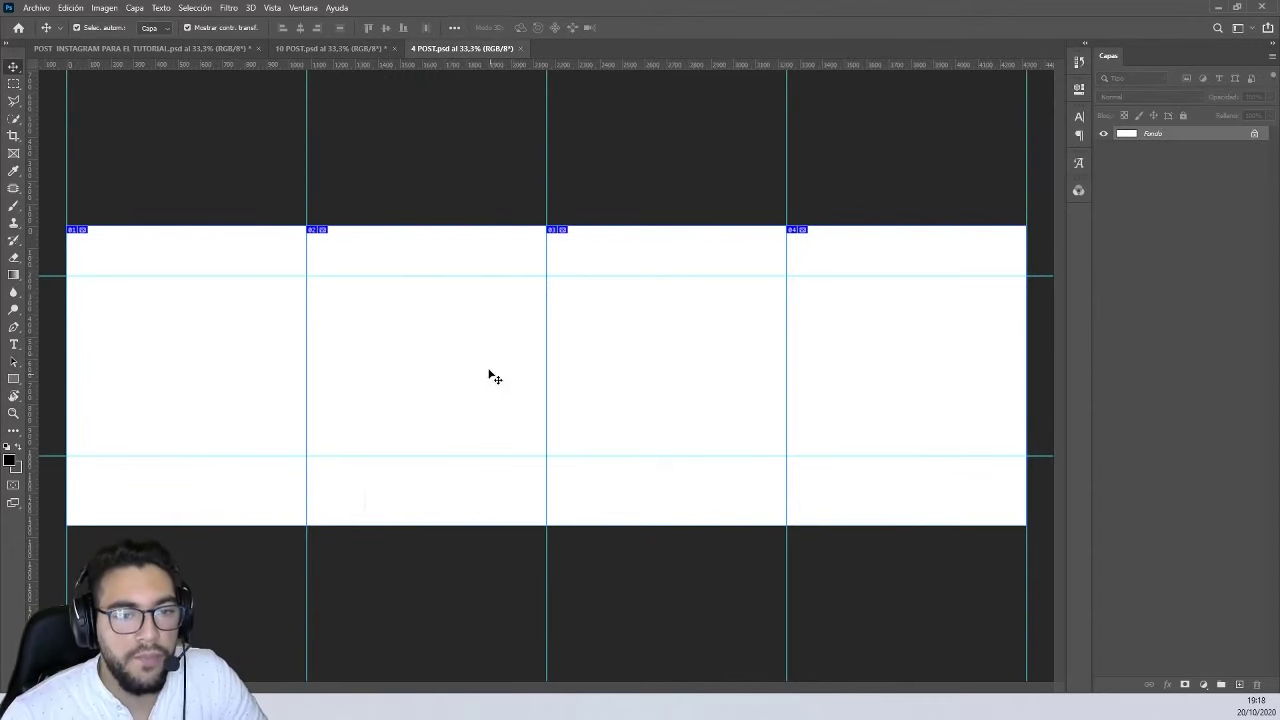
pyautogui.click(327, 48)
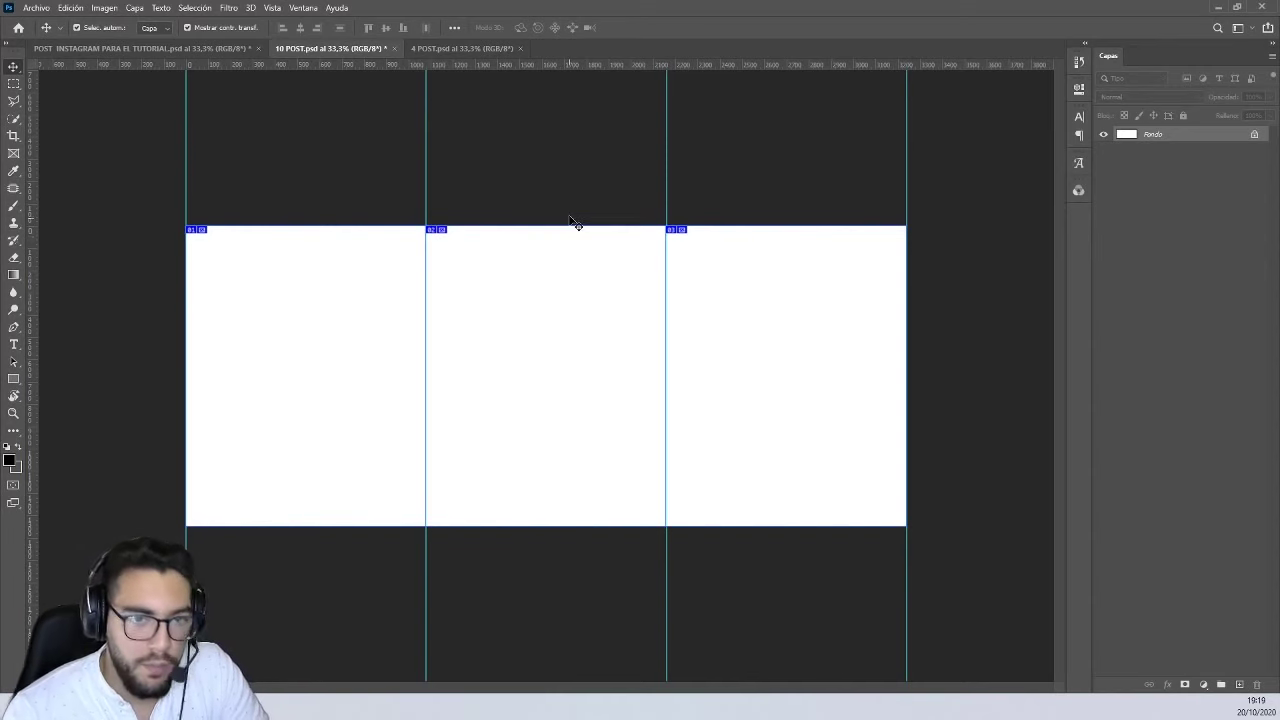
pyautogui.click(238, 47)
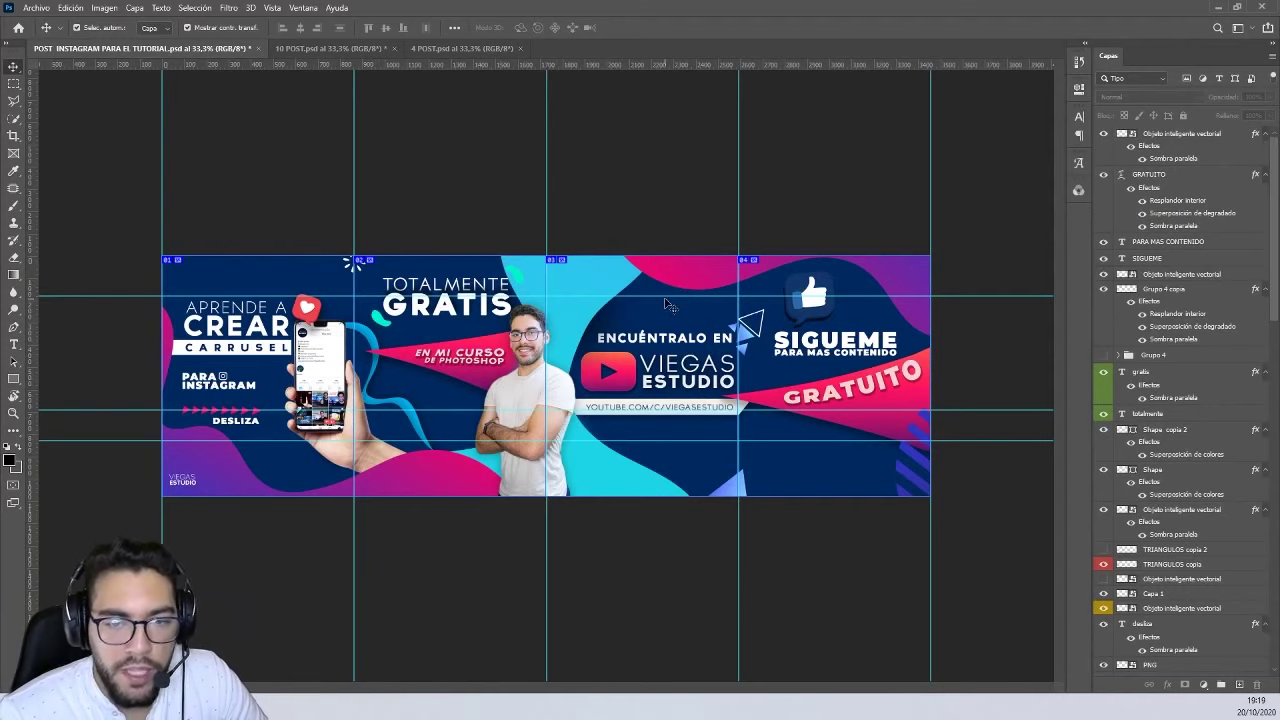
# - Delete one horizontal guide by dragging it to the ruler and lower another slightly
pyautogui.moveTo(664, 298); pyautogui.dragTo(652, 302)
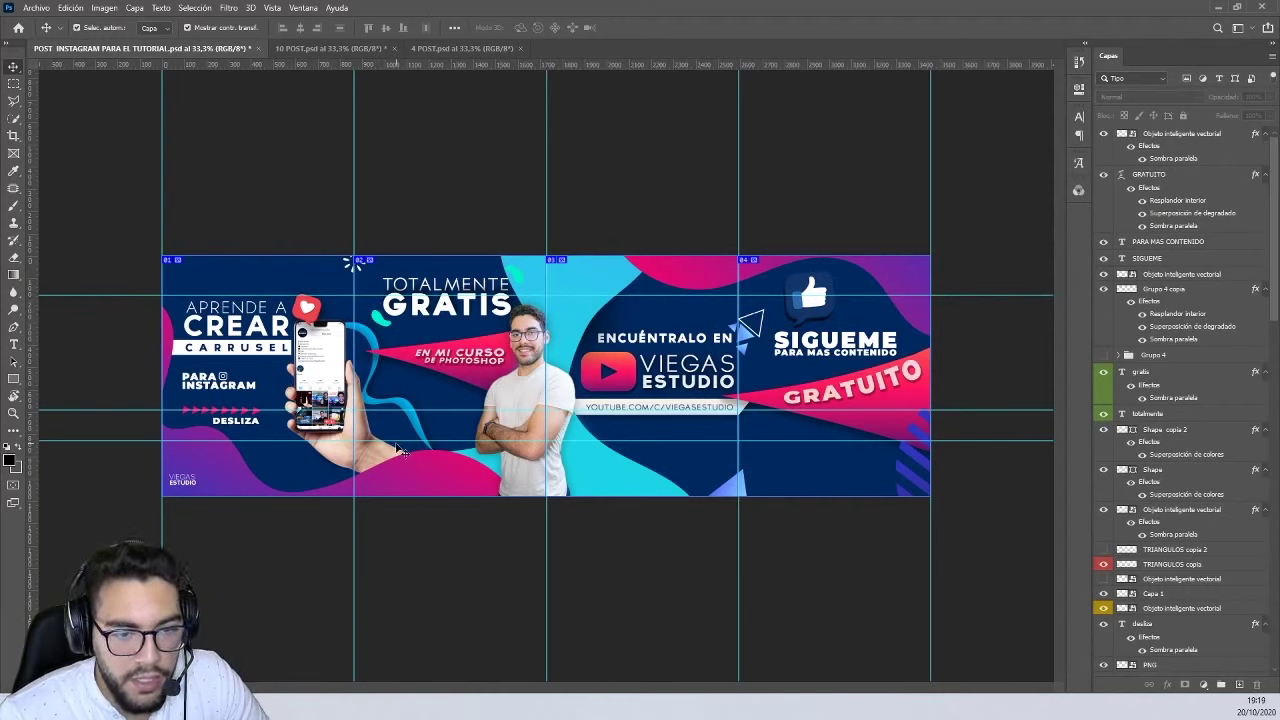
pyautogui.moveTo(396, 441); pyautogui.dragTo(453, 10)
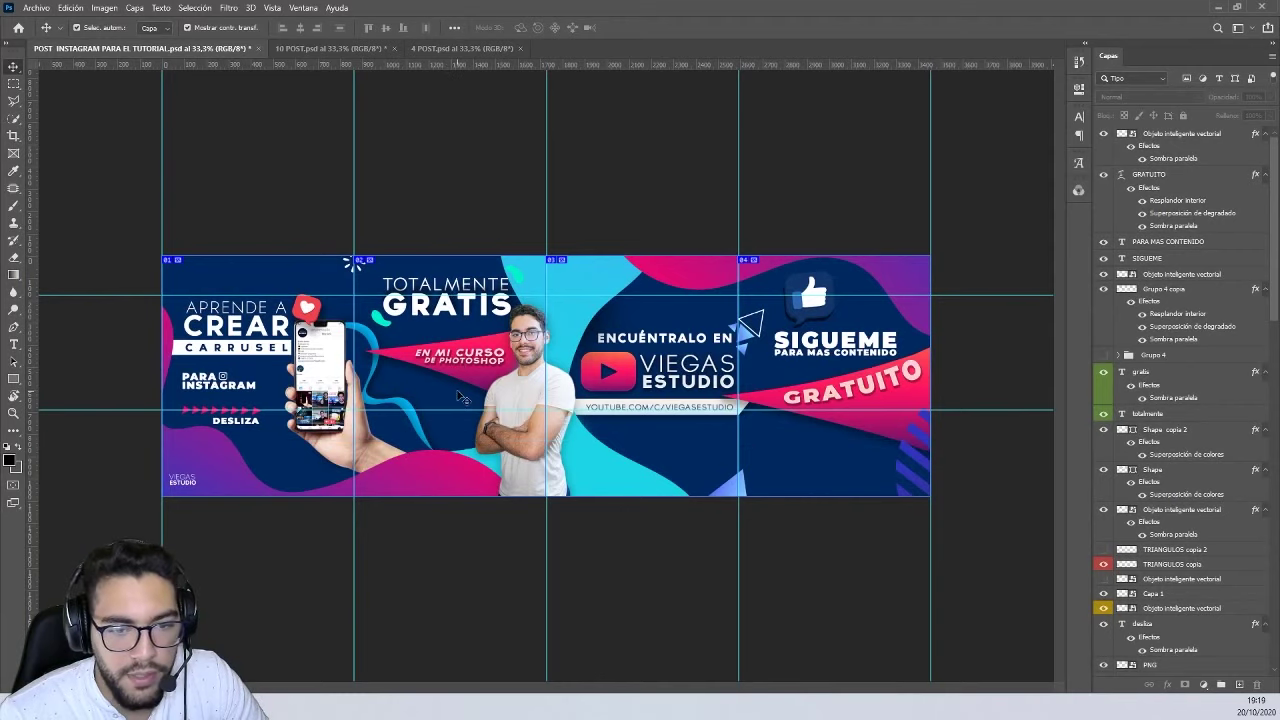
pyautogui.moveTo(453, 409); pyautogui.dragTo(452, 423)
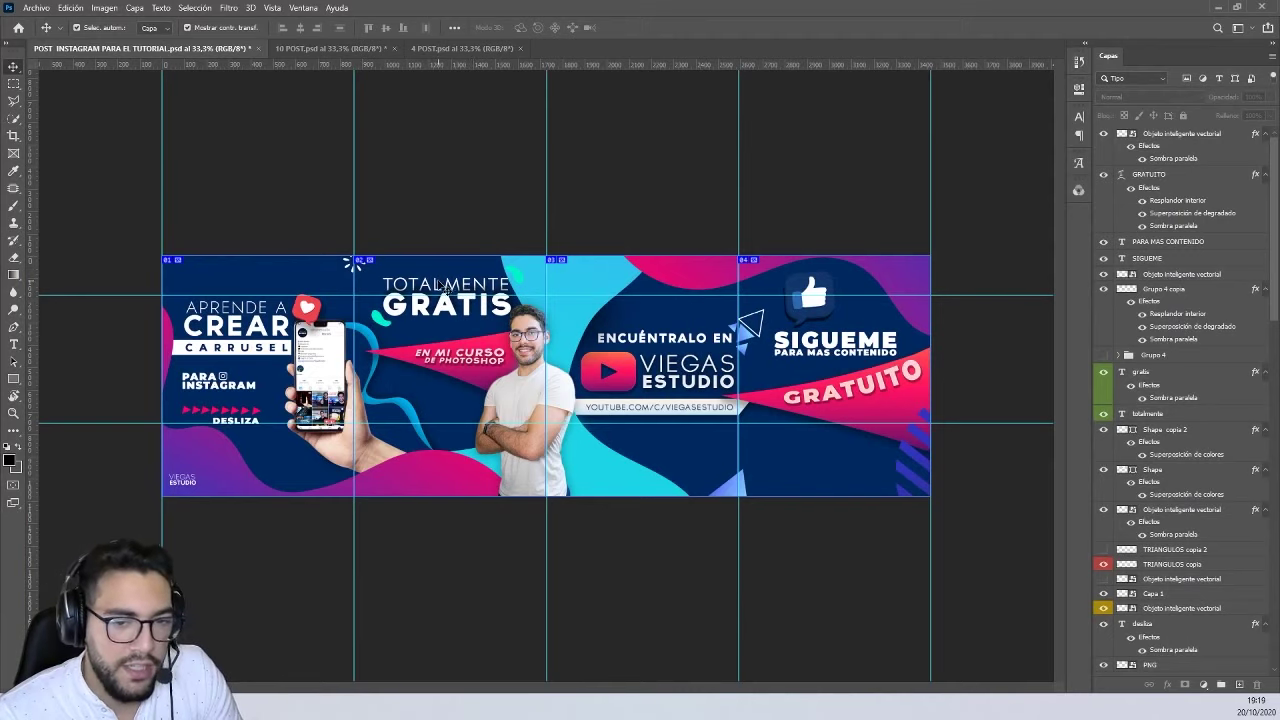
# - Select and deselect the TOTALMENTE text layer, then switch to the blank 10 POST document
pyautogui.click(437, 289)
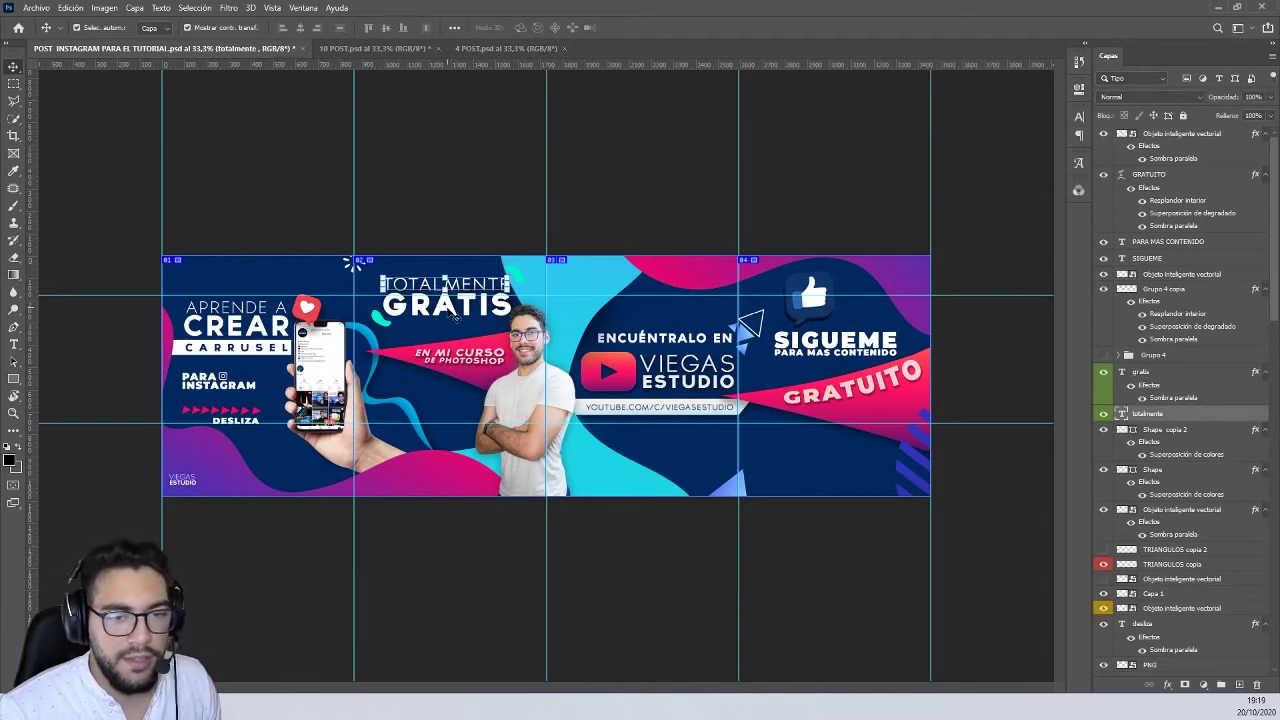
pyautogui.click(475, 215)
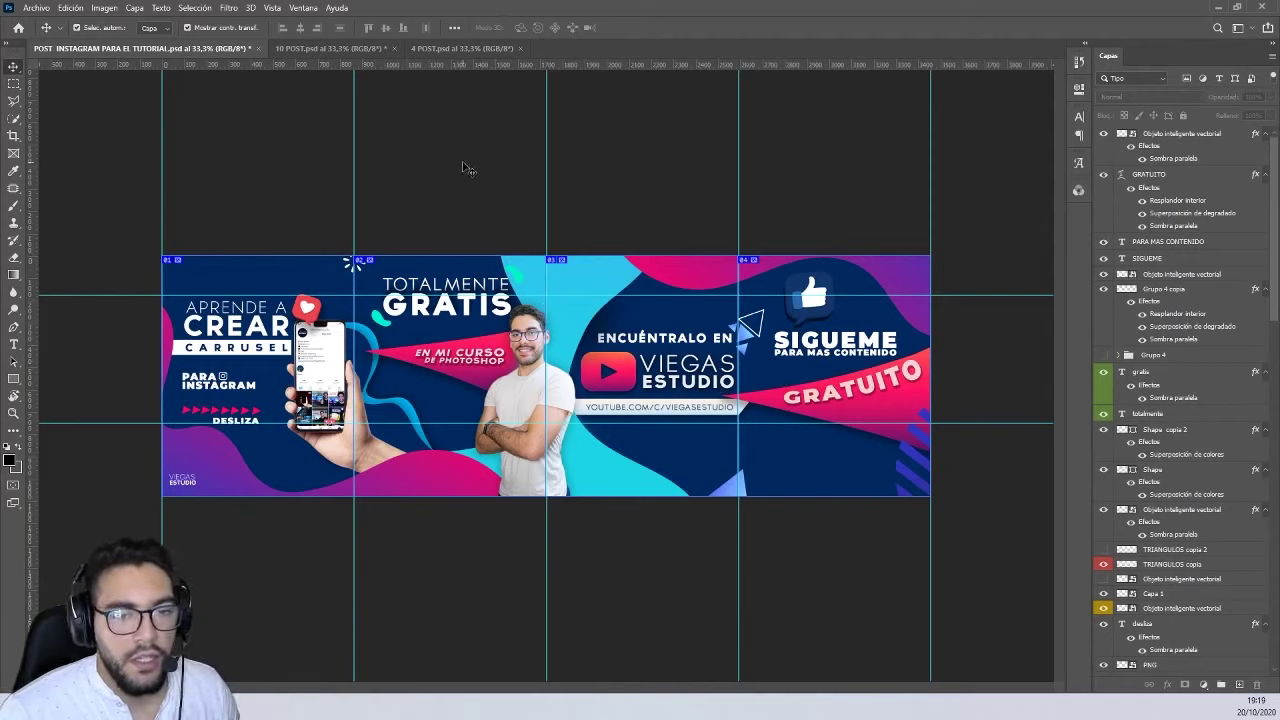
pyautogui.click(362, 48)
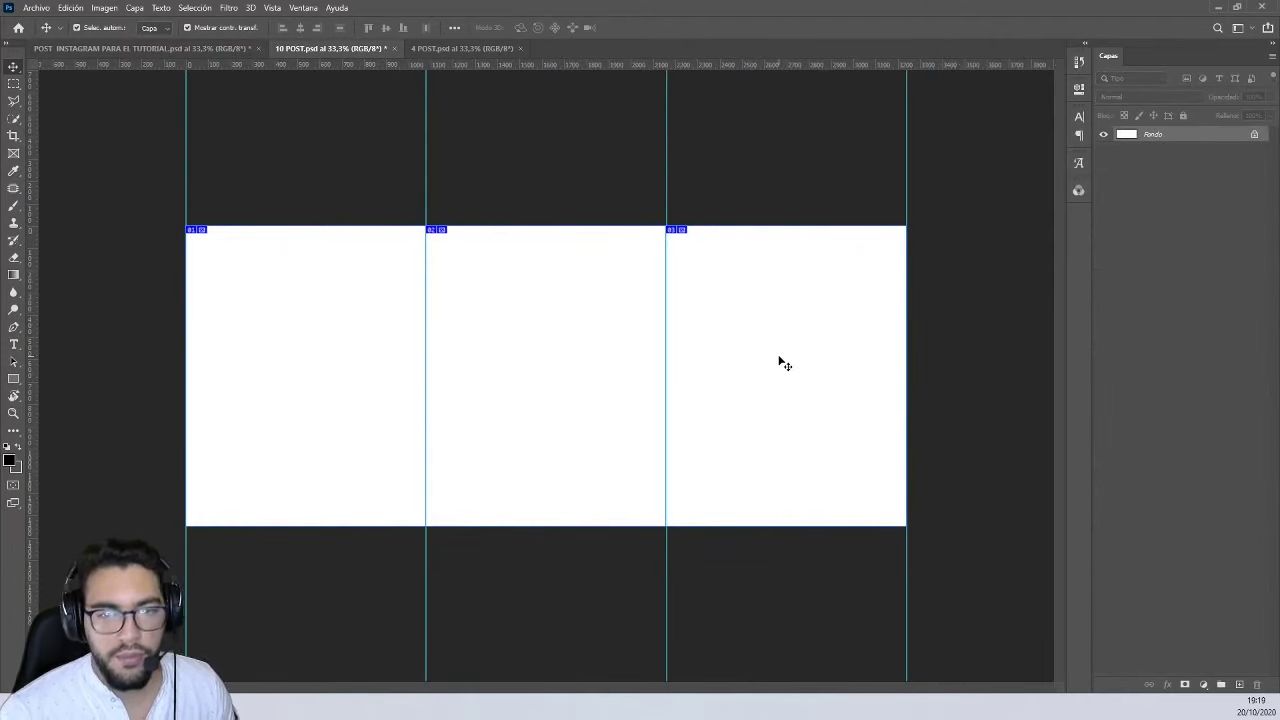
# - Fill a new layer with a diagonal cyan-to-pink gradient across all three panels
pyautogui.click(1240, 684)
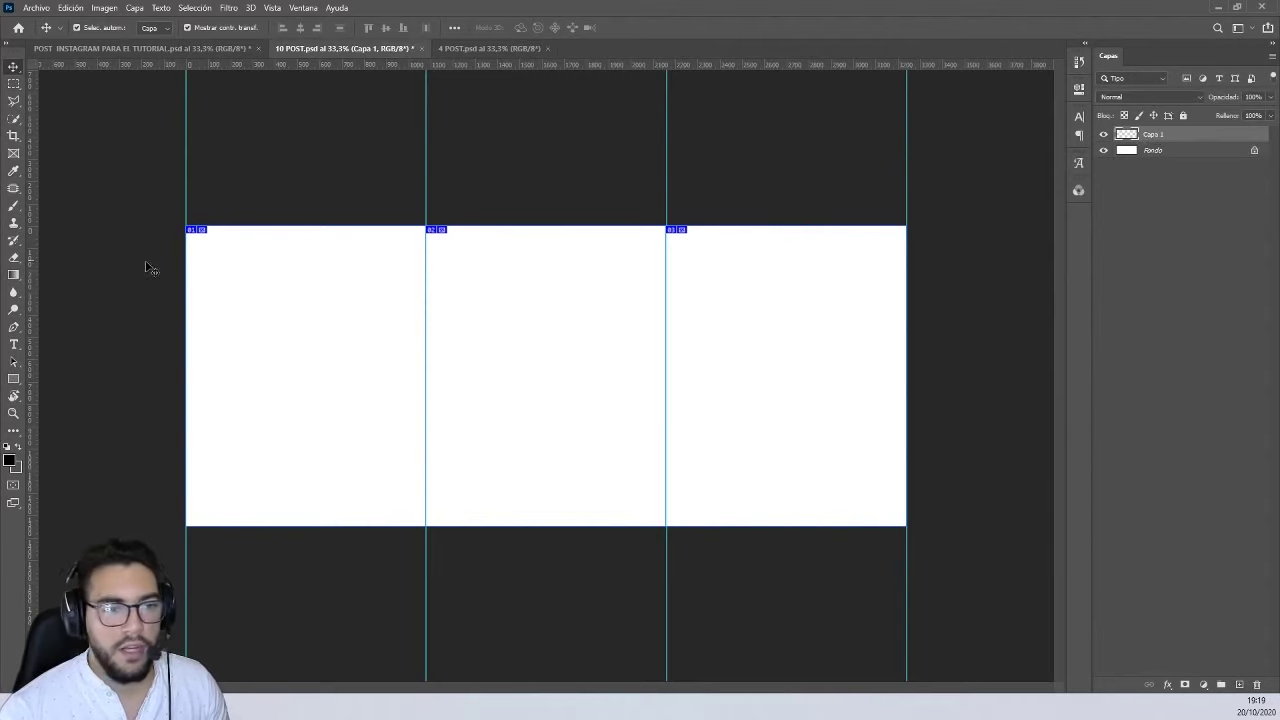
pyautogui.click(14, 275)
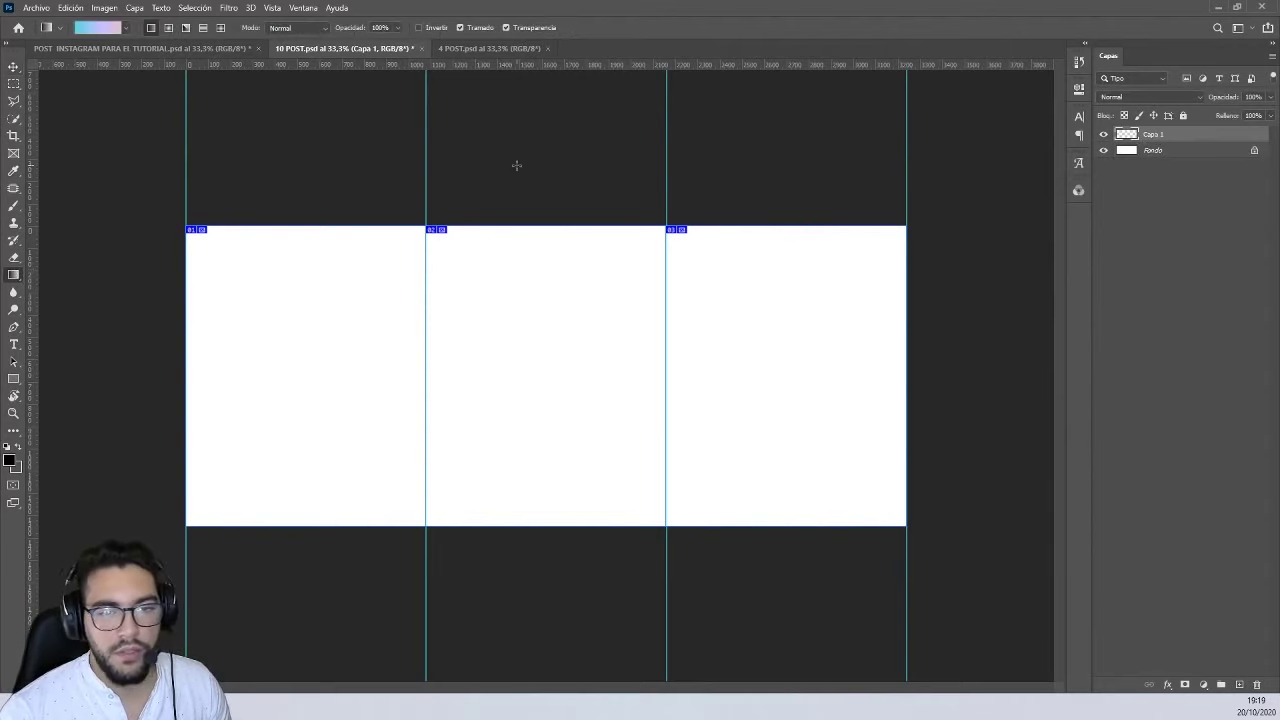
pyautogui.moveTo(516, 165); pyautogui.dragTo(549, 625)
pyautogui.moveTo(529, 186); pyautogui.dragTo(556, 680)
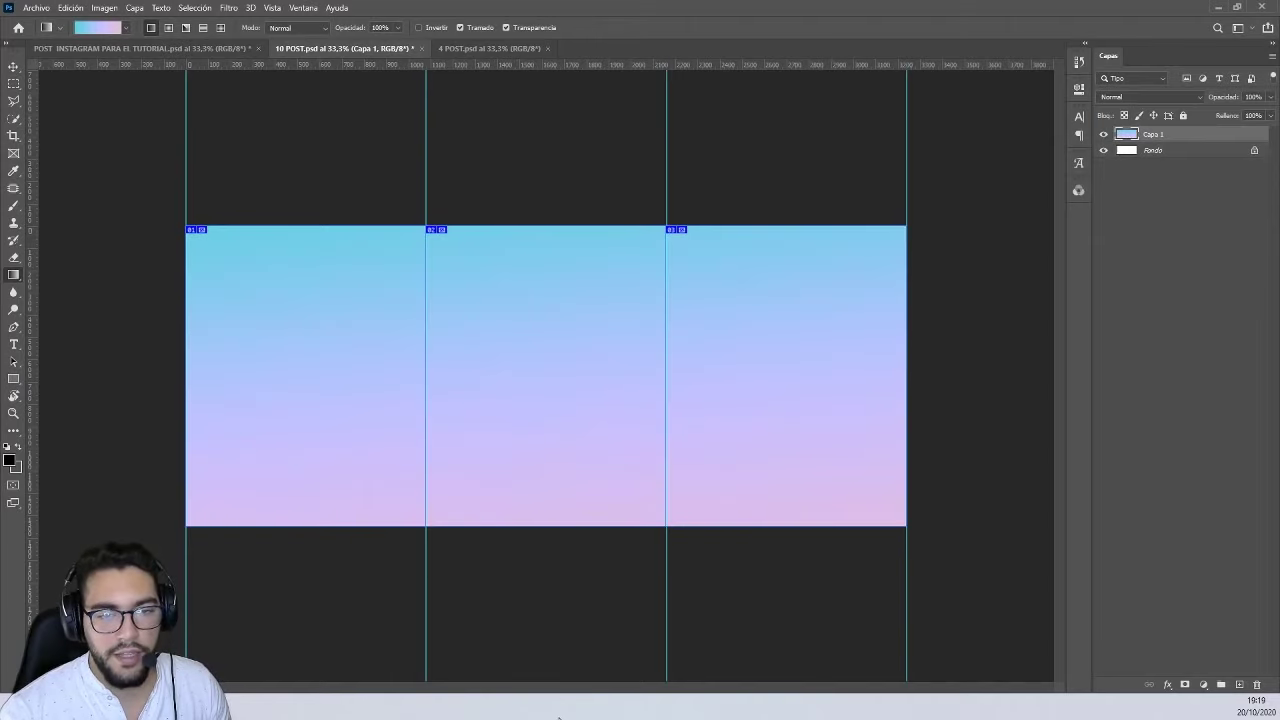
pyautogui.moveTo(243, 180); pyautogui.dragTo(894, 557)
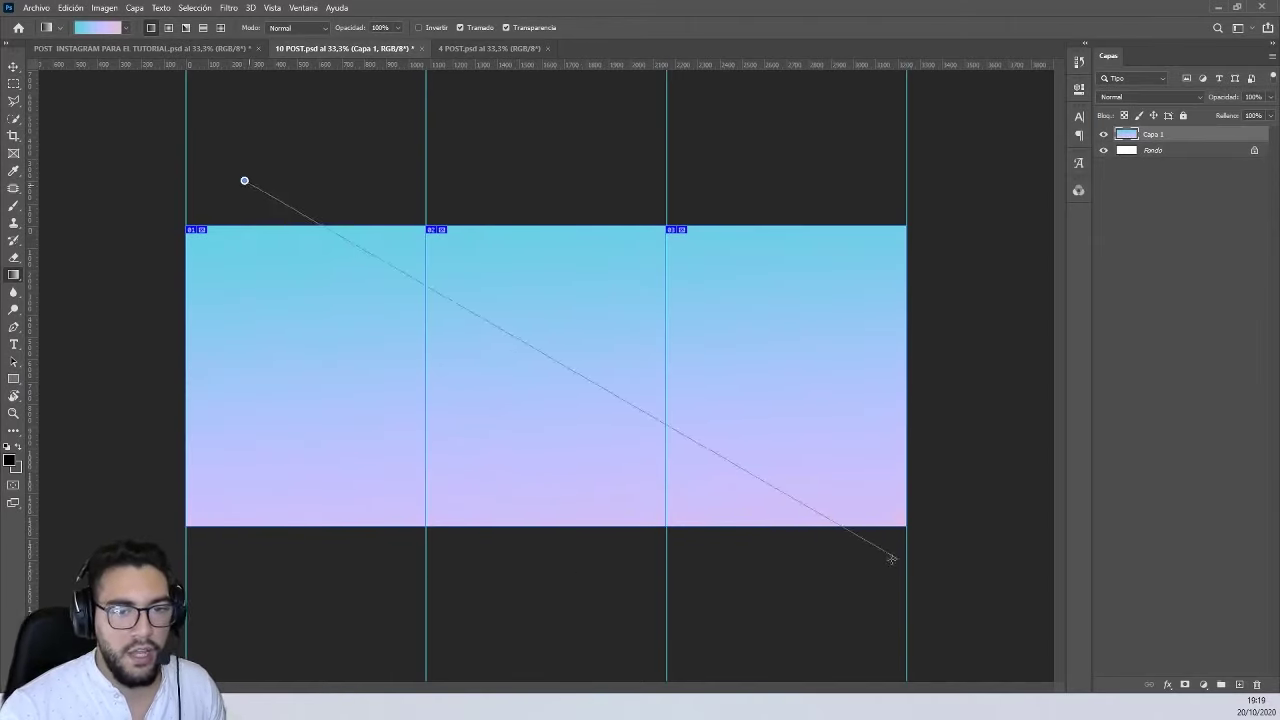
pyautogui.moveTo(489, 315); pyautogui.dragTo(760, 580)
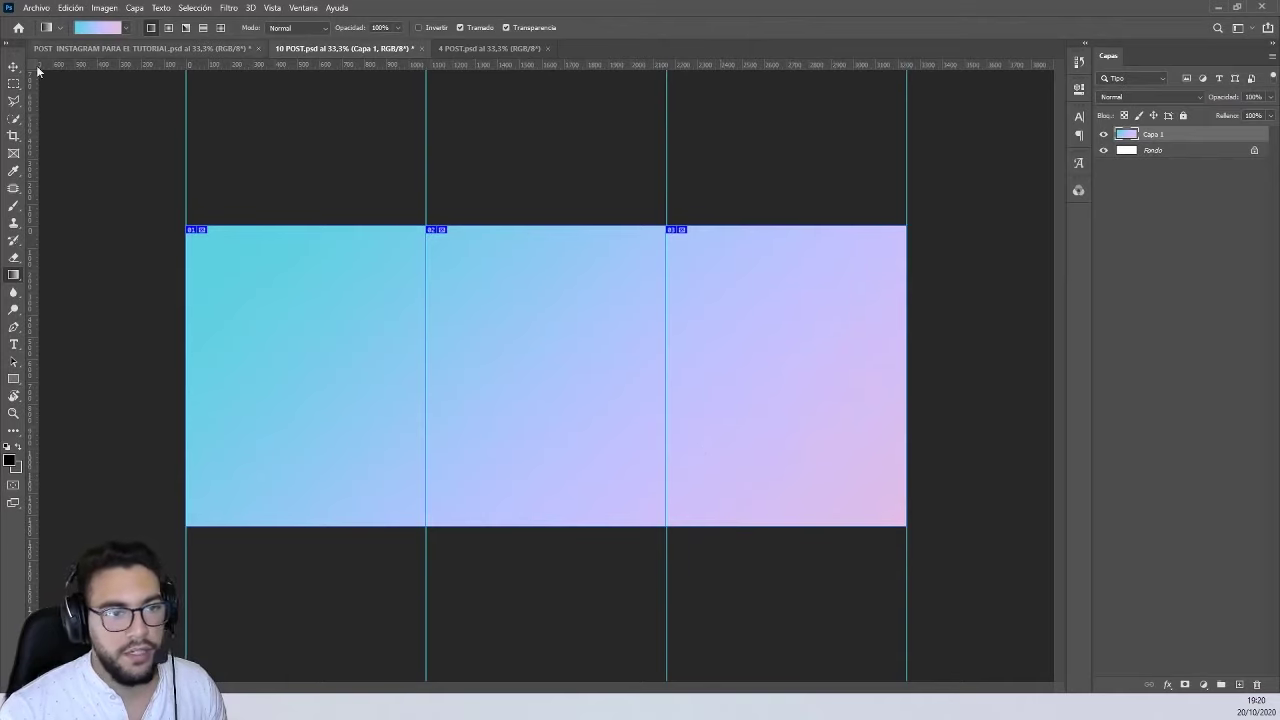
pyautogui.rightClick(14, 275)
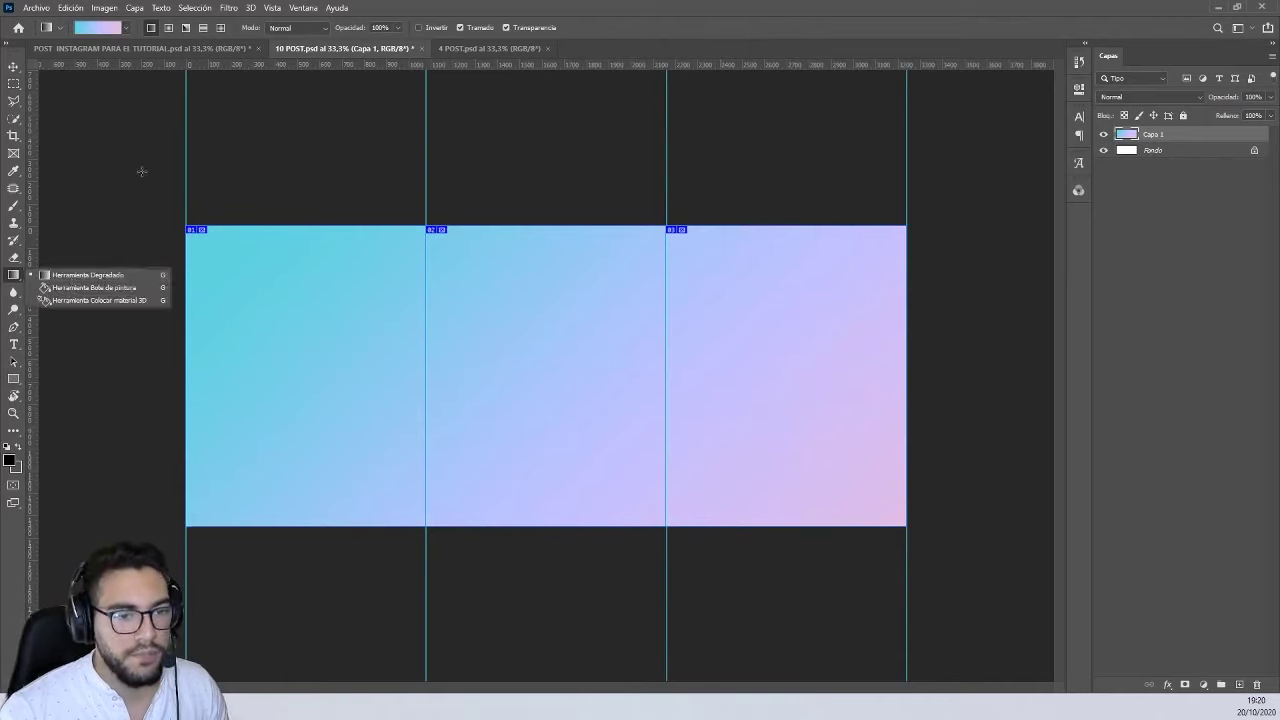
pyautogui.click(12, 67)
pyautogui.click(489, 180)
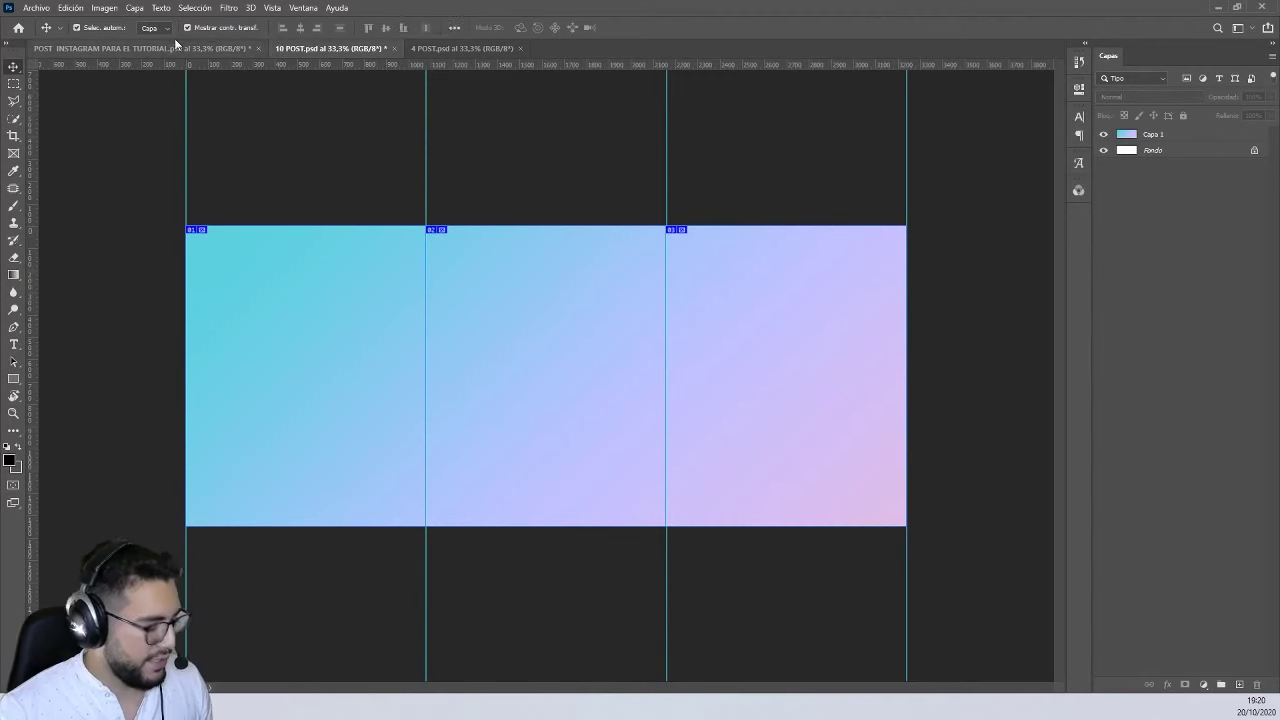
# - Check the banner for reference, then drag its top-right wave shape into 10 POST
pyautogui.press('t')
pyautogui.click(140, 48)
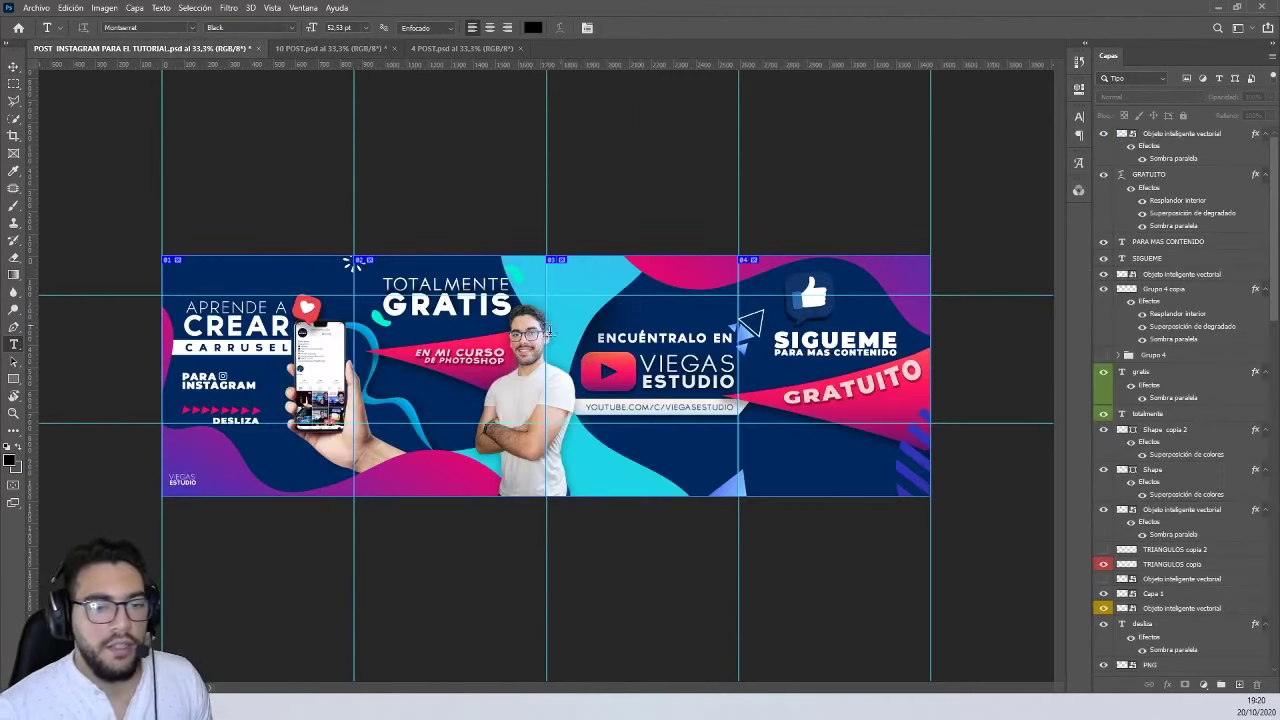
pyautogui.click(327, 49)
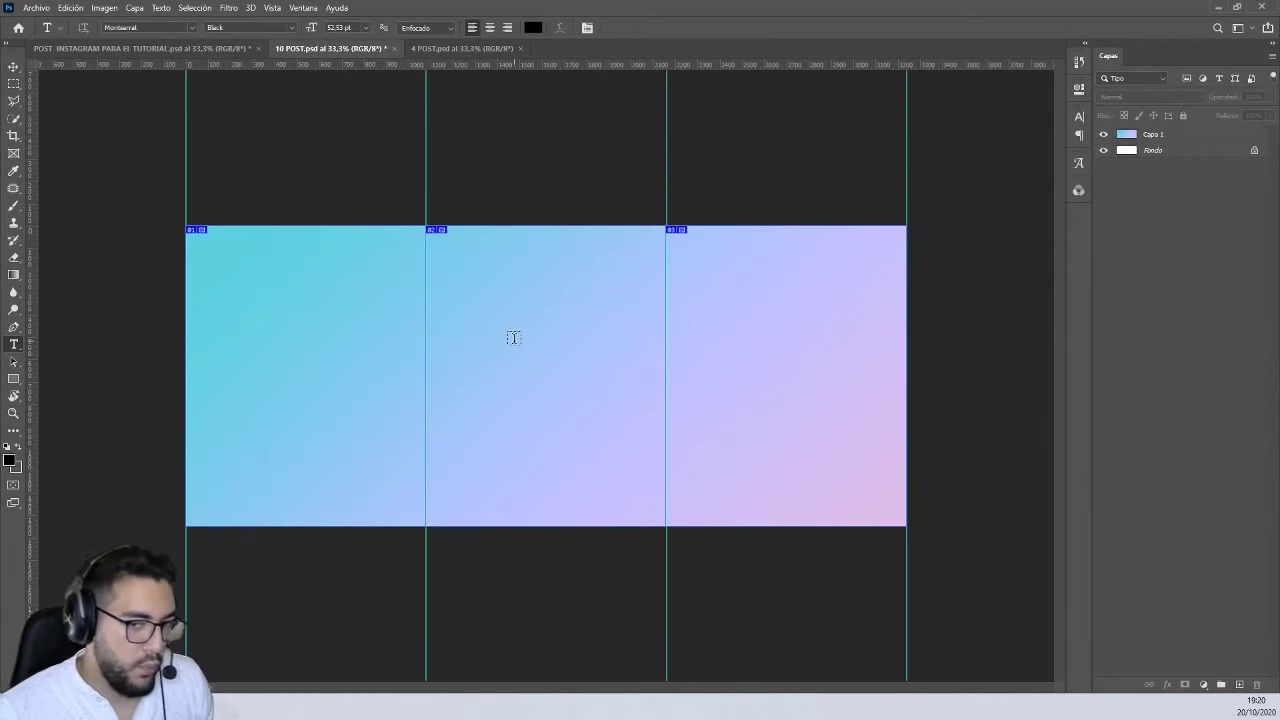
pyautogui.click(141, 49)
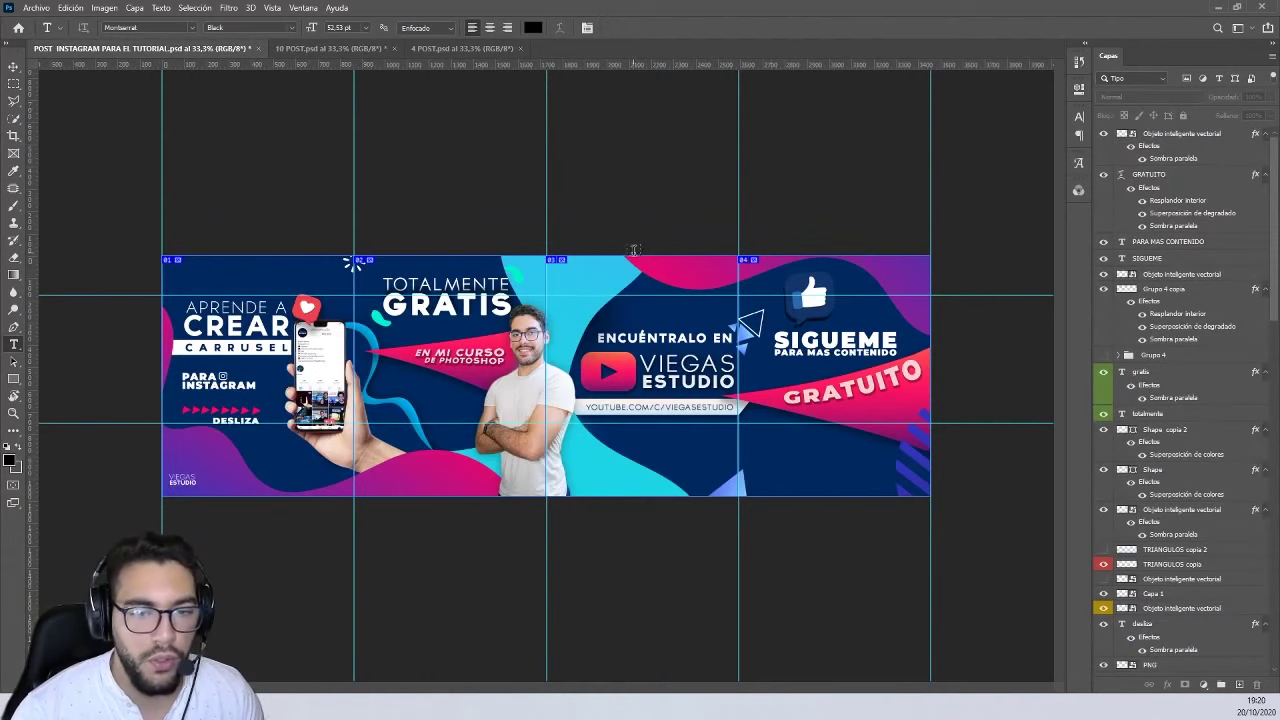
pyautogui.press('v')
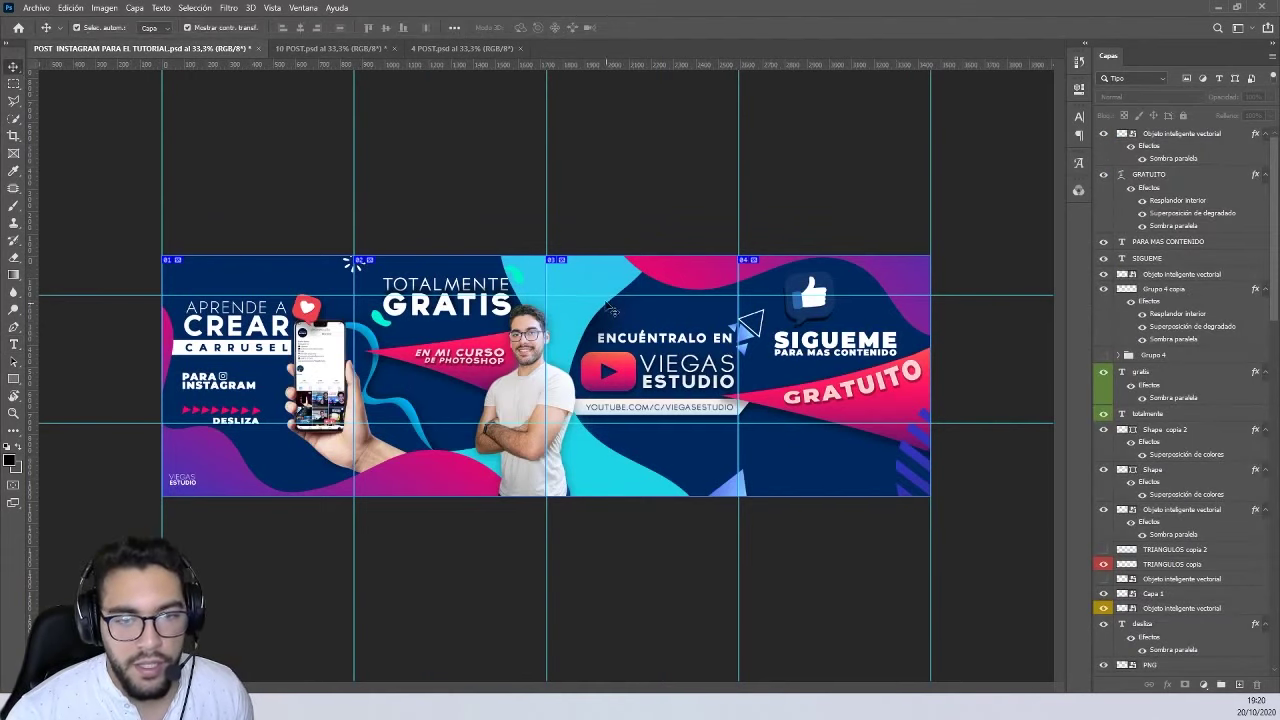
pyautogui.moveTo(731, 277)
pyautogui.mouseDown()
pyautogui.moveTo(592, 235)
pyautogui.moveTo(785, 331)
pyautogui.moveTo(806, 284)
pyautogui.mouseUp()
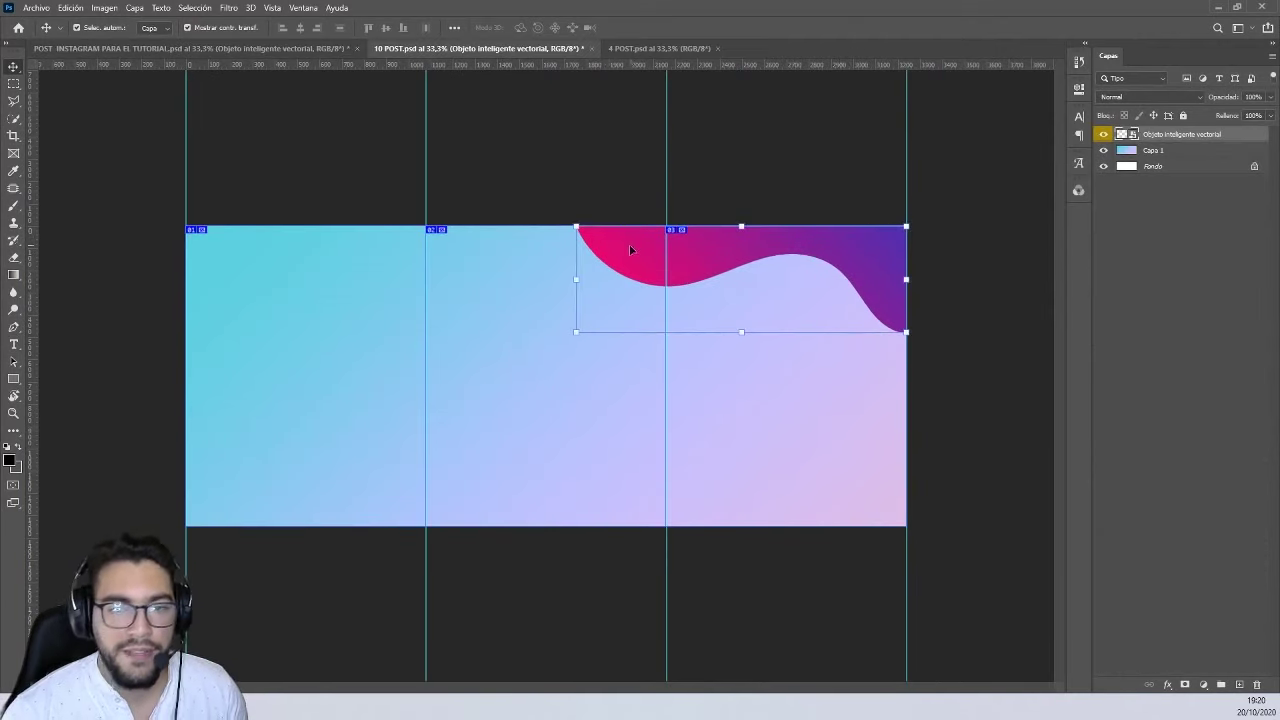
# - Copy a second wave shape from the banner and place it along the bottom-left edge
pyautogui.click(250, 49)
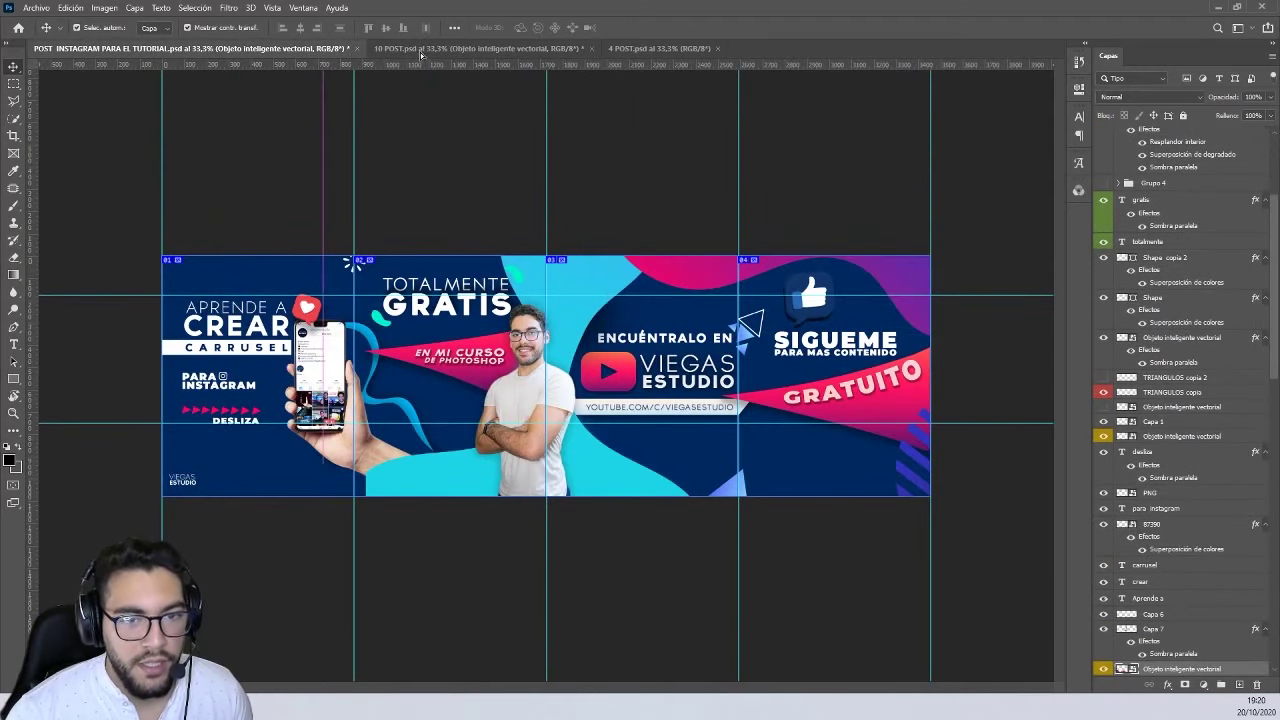
pyautogui.moveTo(275, 293); pyautogui.dragTo(348, 444)
pyautogui.press('Return')
pyautogui.moveTo(352, 503); pyautogui.dragTo(472, 500)
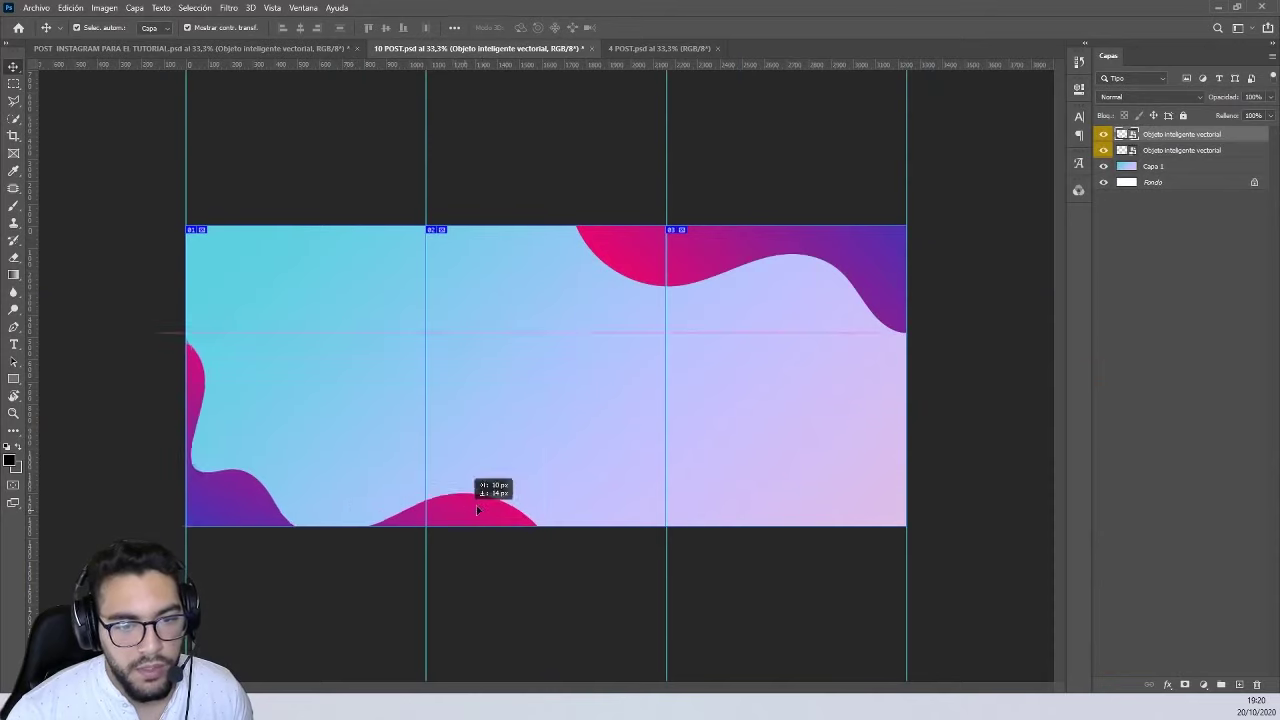
pyautogui.click(877, 620)
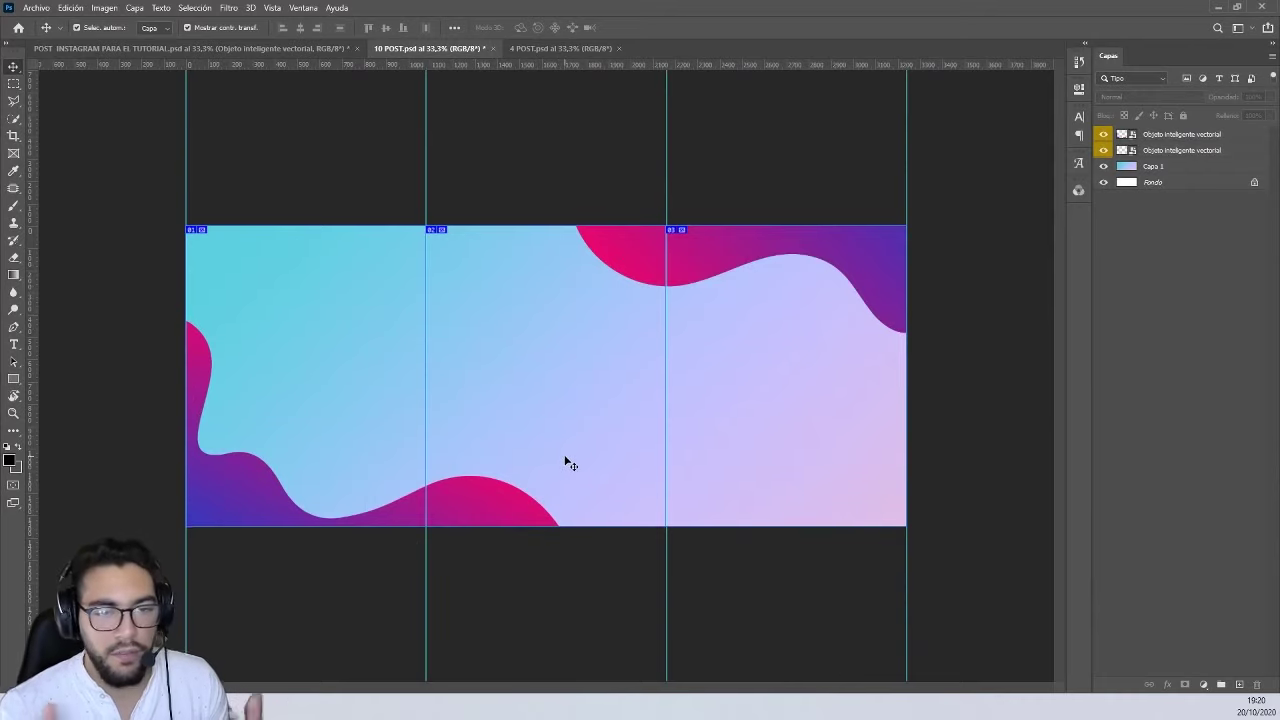
# - Add a LOREM IPSUM headline in the first panel, coloured #ffffff at 154 pt
pyautogui.press('t')
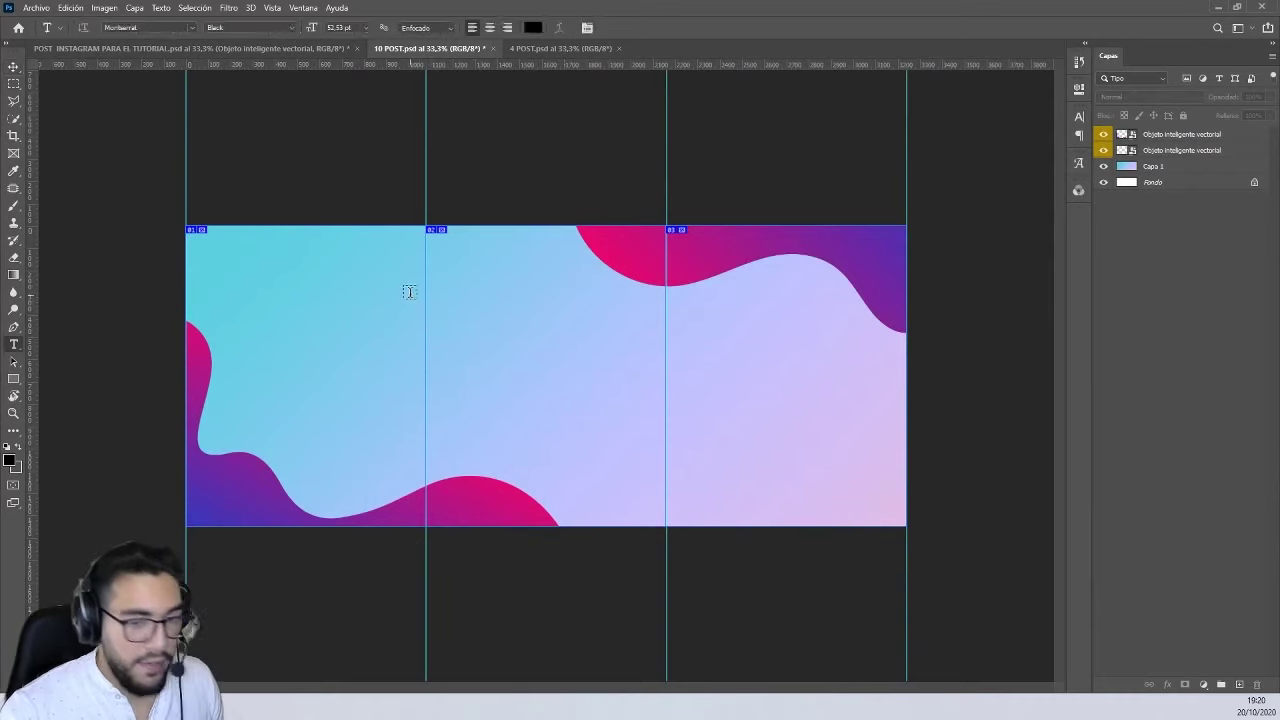
pyautogui.click(343, 294)
pyautogui.click(533, 27)
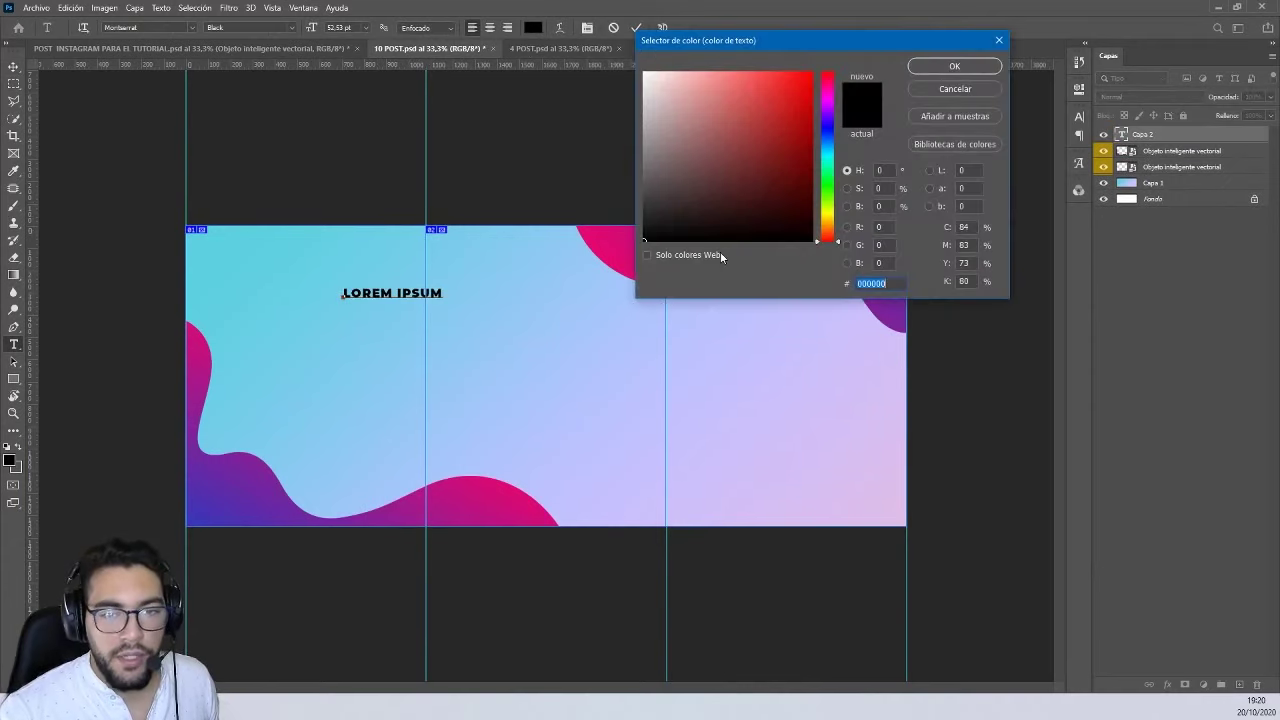
pyautogui.write('ffffff')
pyautogui.click(954, 66)
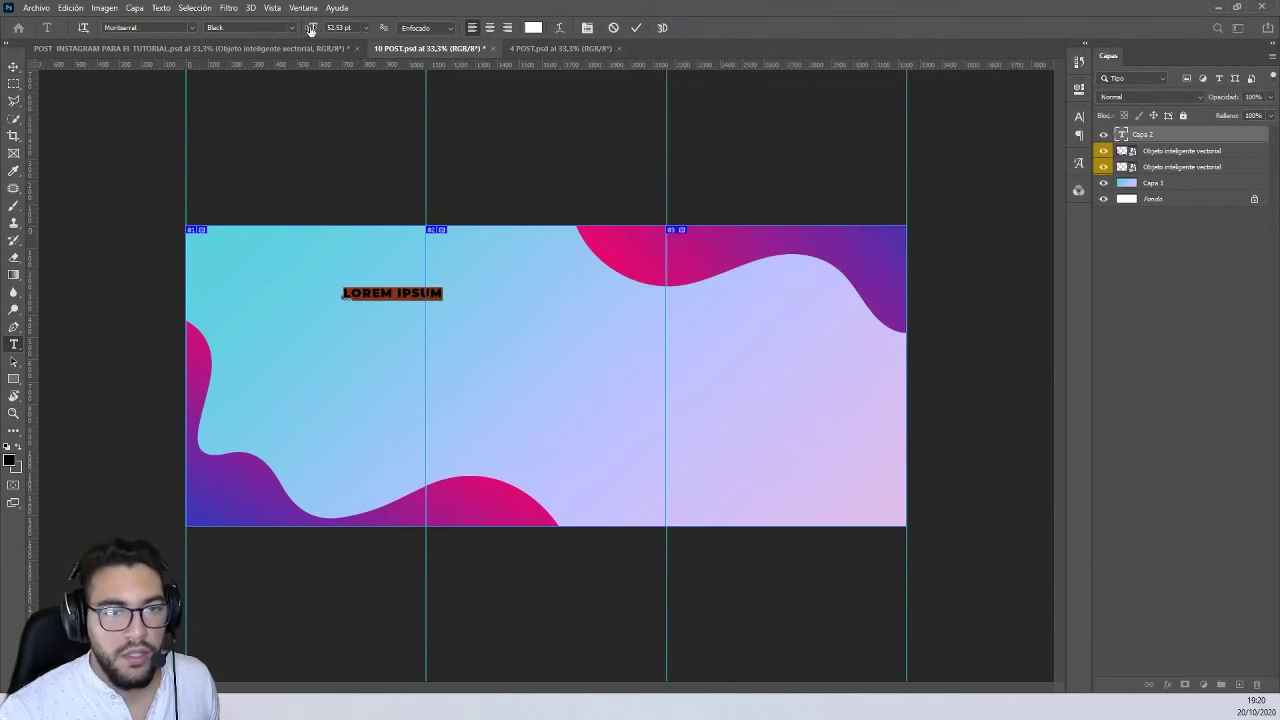
pyautogui.click(348, 28)
pyautogui.write('154')
pyautogui.press('Return')
pyautogui.click(636, 27)
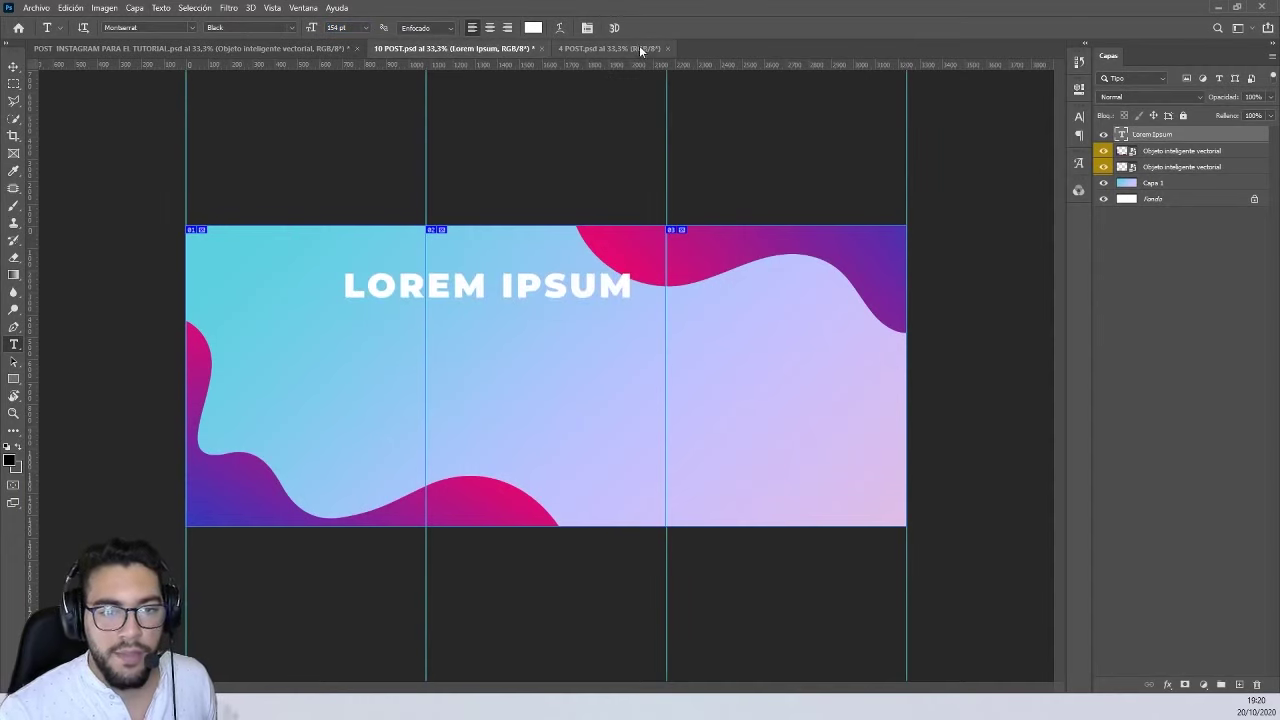
# - Duplicate the headline twice, placing copies lower left and lower right across panels two and three
pyautogui.hotkey('ctrl', 'j')
pyautogui.moveTo(448, 298)
pyautogui.mouseDown()
pyautogui.moveTo(403, 313)
pyautogui.moveTo(360, 357)
pyautogui.mouseUp()
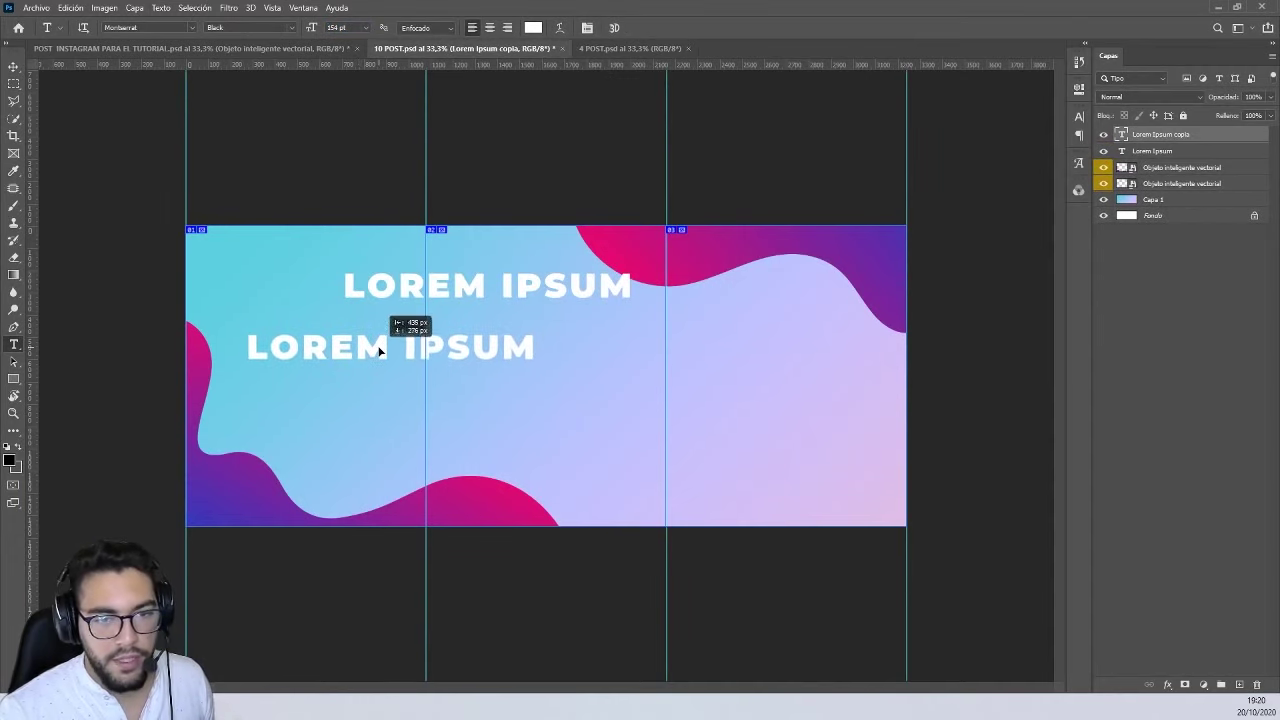
pyautogui.hotkey('ctrl', 'j')
pyautogui.moveTo(464, 349); pyautogui.dragTo(748, 420)
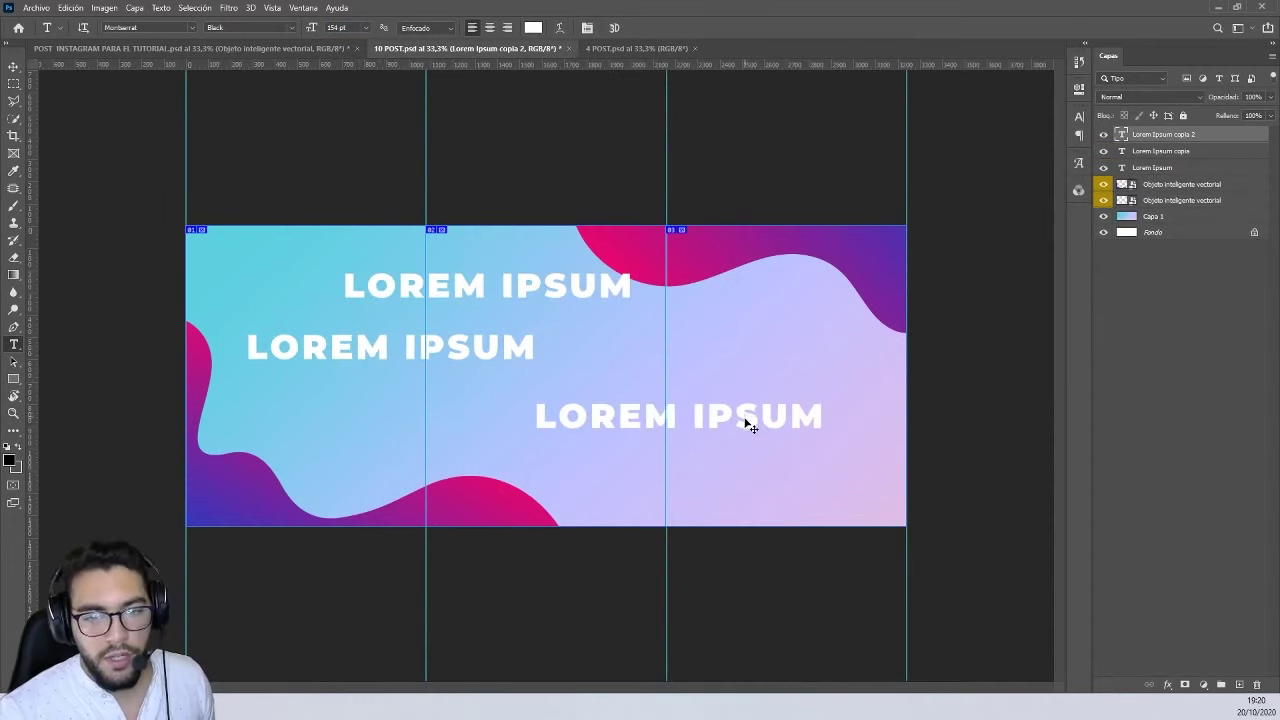
pyautogui.press('v')
pyautogui.click(975, 452)
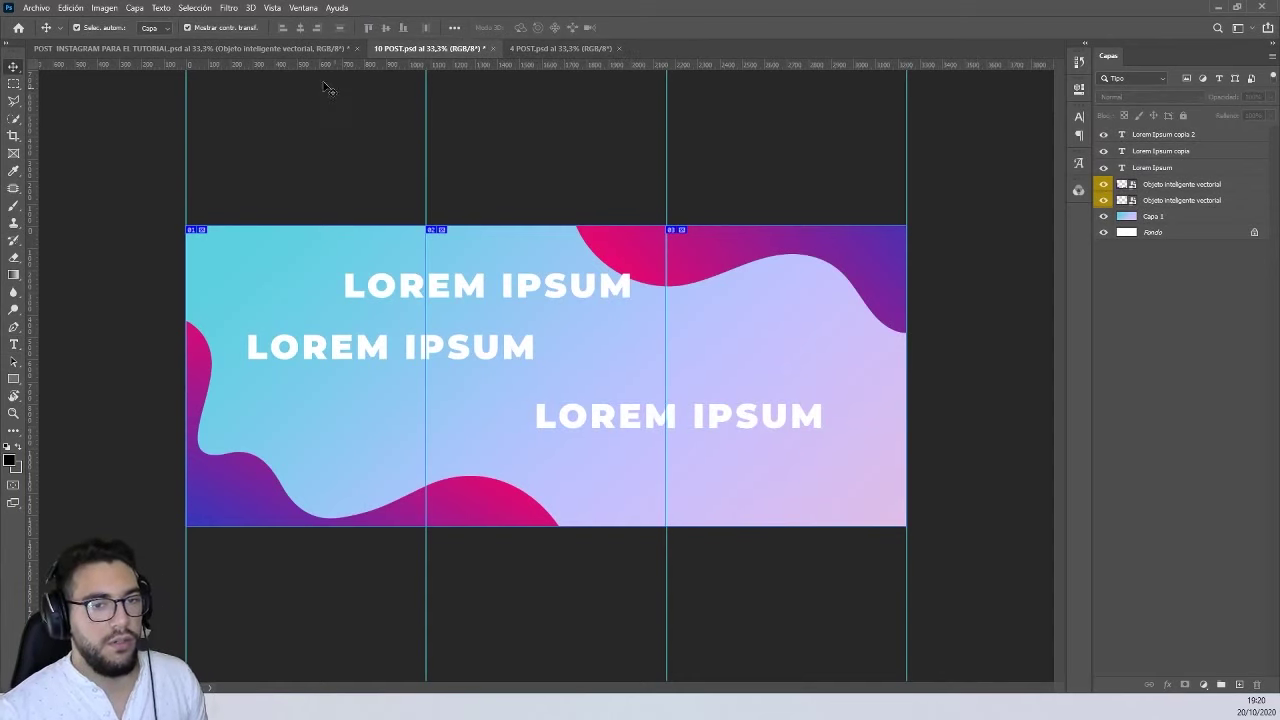
pyautogui.click(221, 47)
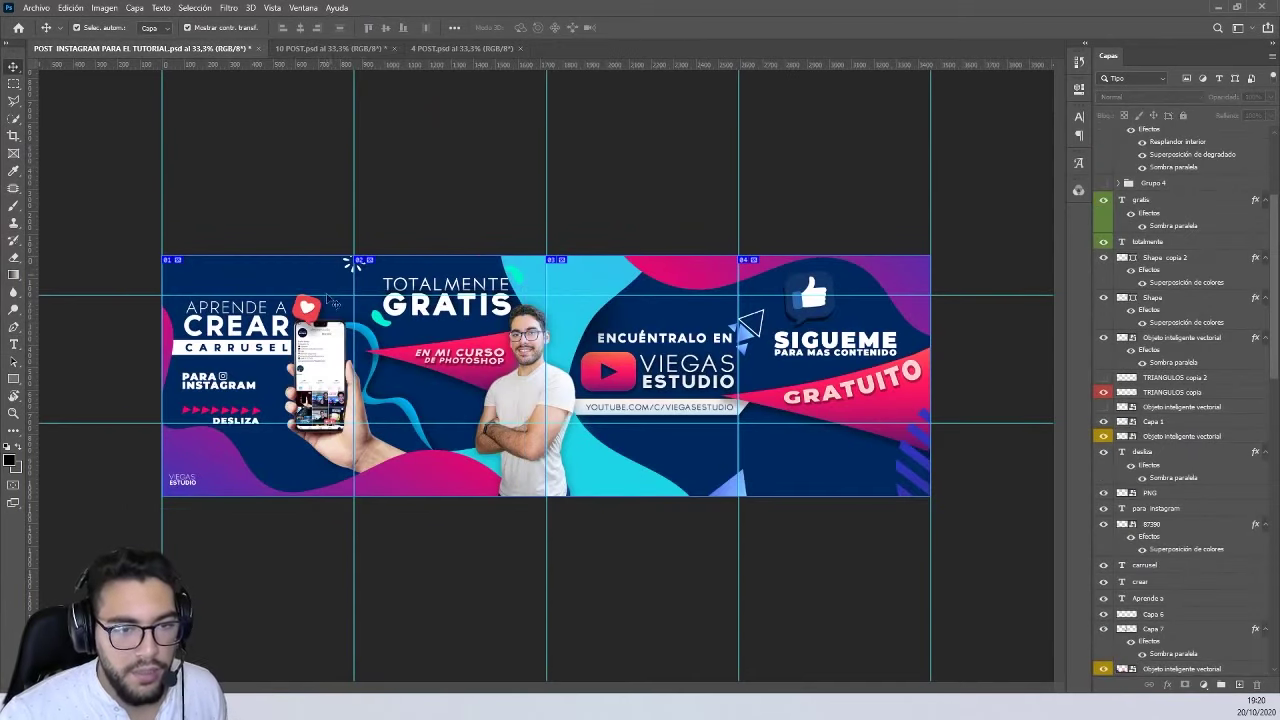
# - Select the banner's MOCKUP group and drag it into the 10 POST document
pyautogui.click(332, 345)
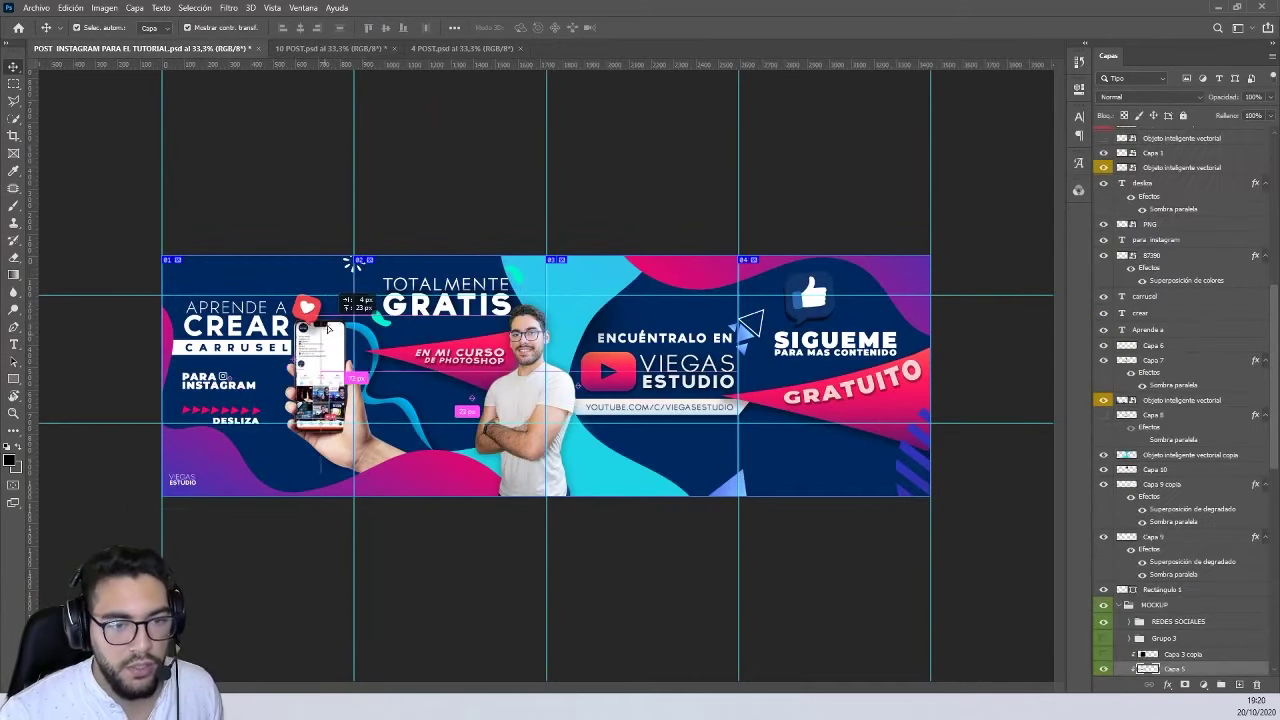
pyautogui.click(1155, 605)
pyautogui.moveTo(335, 64)
pyautogui.mouseDown()
pyautogui.moveTo(335, 212)
pyautogui.moveTo(335, 64)
pyautogui.mouseUp()
pyautogui.moveTo(320, 380)
pyautogui.mouseDown()
pyautogui.moveTo(349, 48)
pyautogui.moveTo(490, 488)
pyautogui.moveTo(440, 455)
pyautogui.mouseUp()
# - Enlarge the phone mockup and move it down and right onto the banner
pyautogui.hotkey('ctrl', 't')
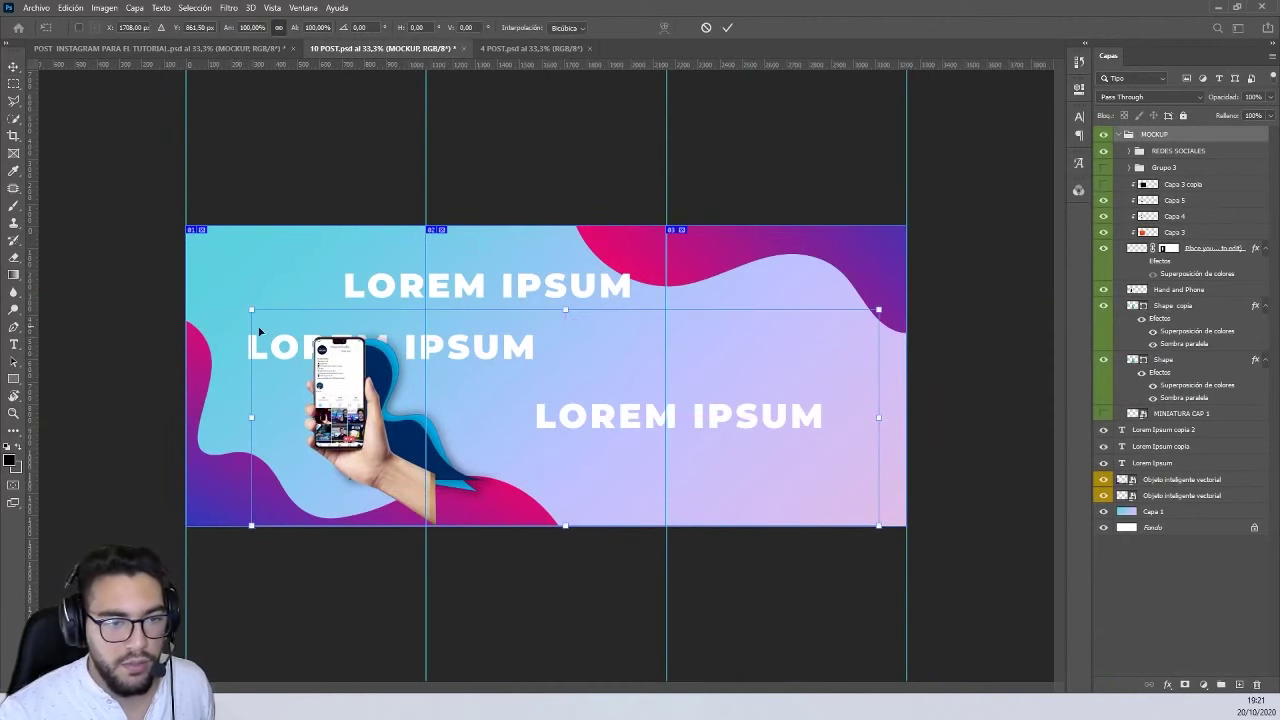
pyautogui.moveTo(252, 312); pyautogui.dragTo(70, 192)
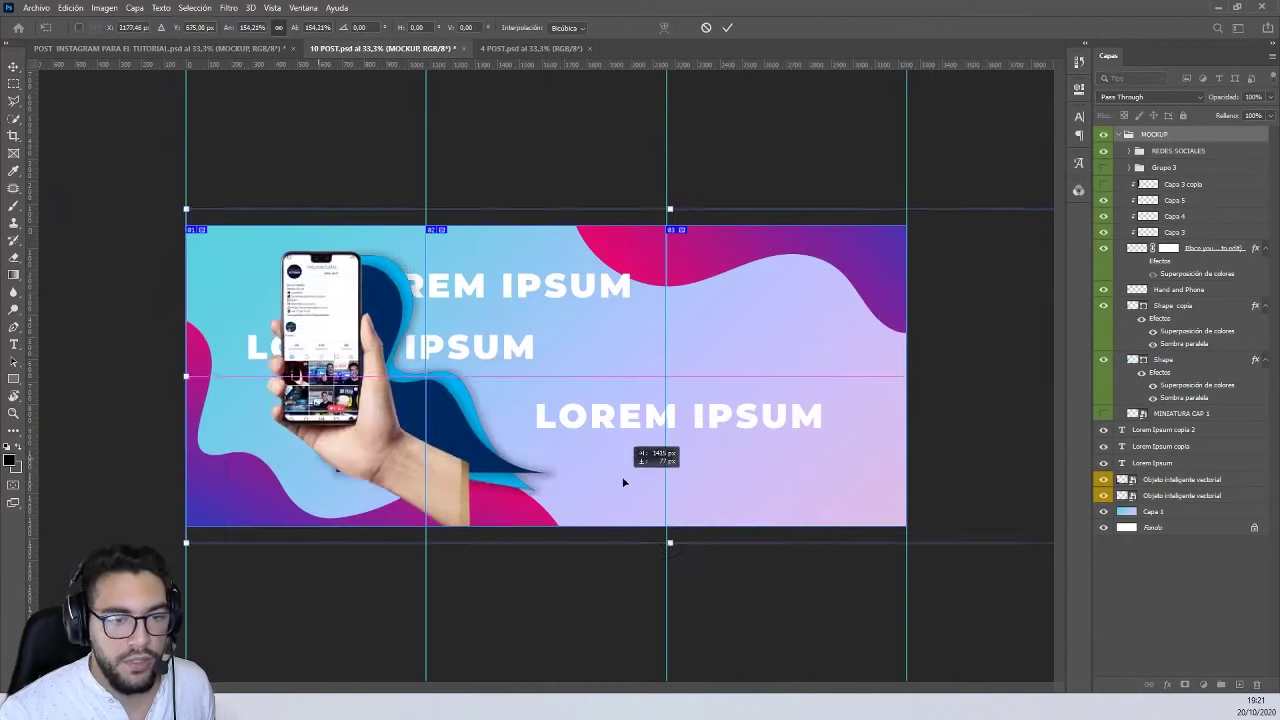
pyautogui.moveTo(280, 455); pyautogui.dragTo(584, 495)
pyautogui.press('Return')
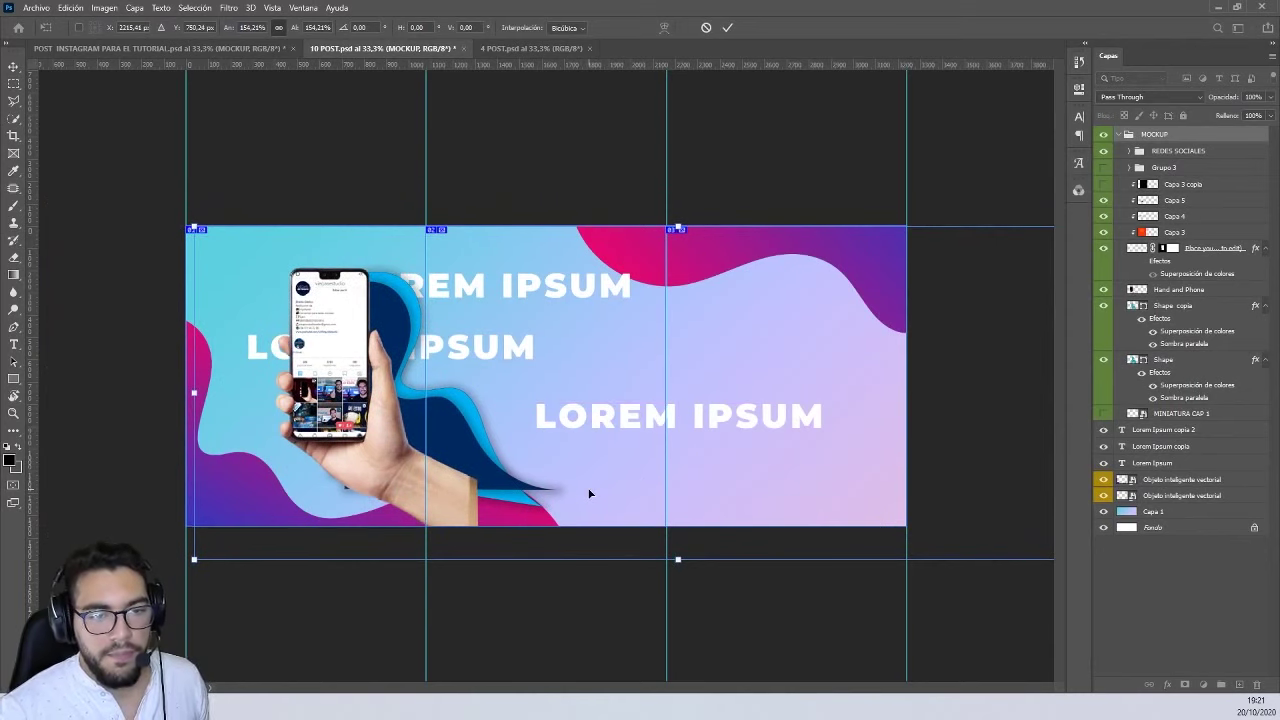
# - Move the MOCKUP group below the wave layers and scale the phone to about 125%
pyautogui.click(1124, 133)
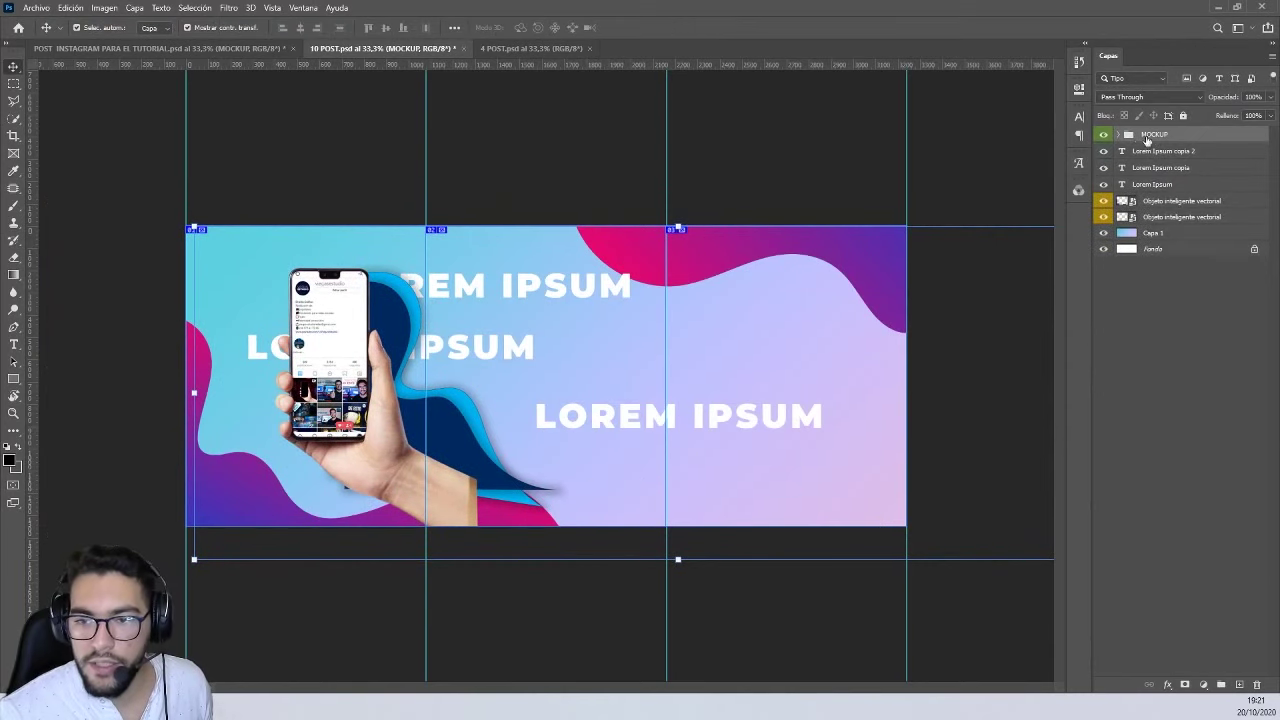
pyautogui.moveTo(1155, 134); pyautogui.dragTo(1155, 224)
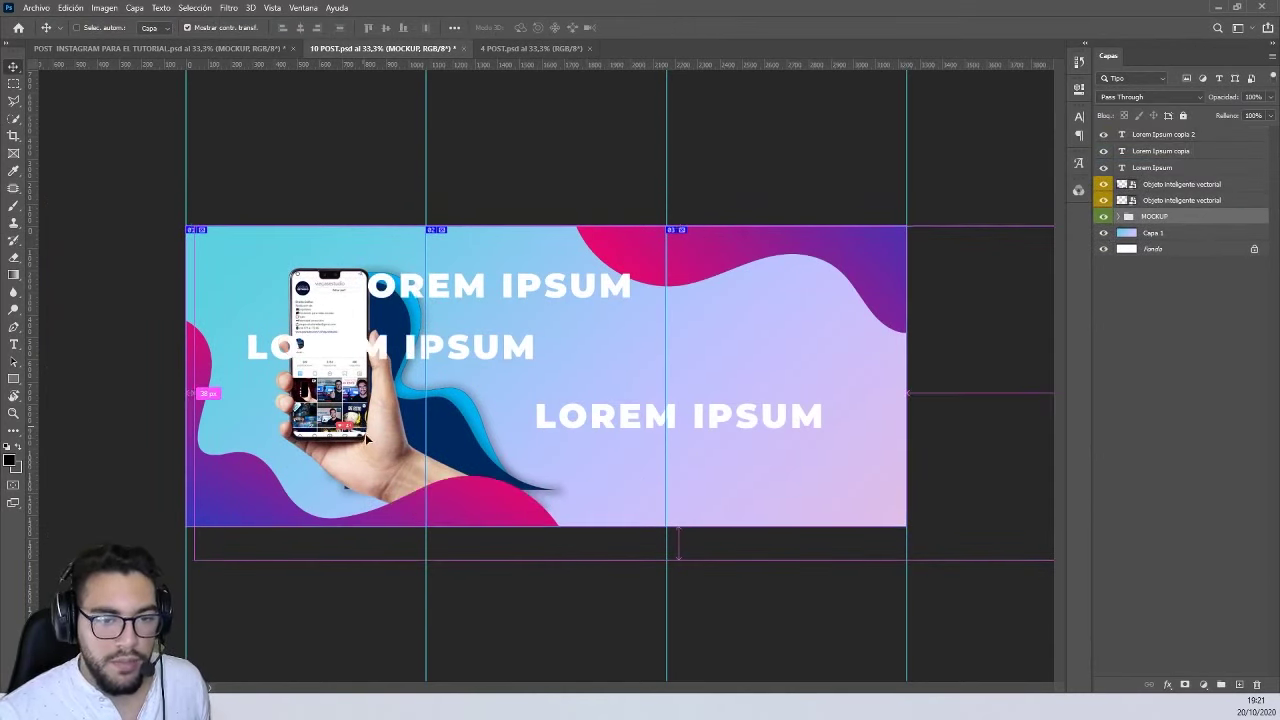
pyautogui.moveTo(375, 393)
pyautogui.mouseDown()
pyautogui.moveTo(449, 432)
pyautogui.moveTo(431, 419)
pyautogui.mouseUp()
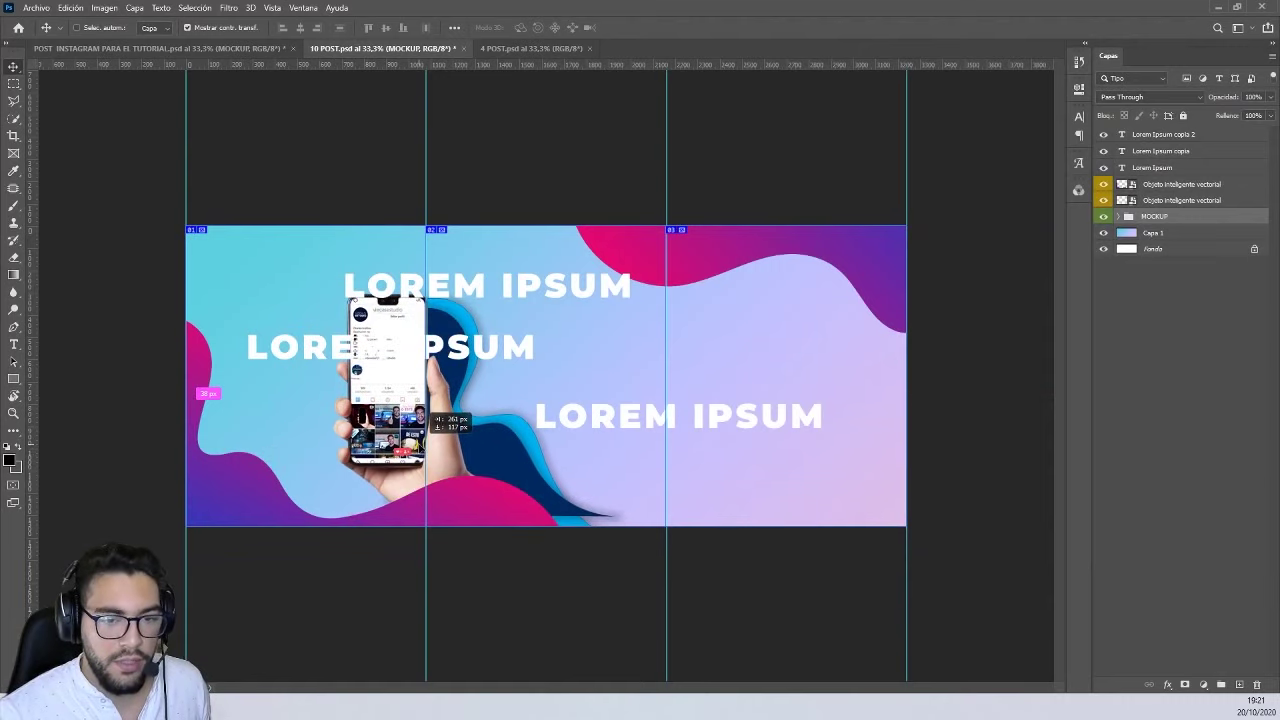
pyautogui.hotkey('ctrl', 't')
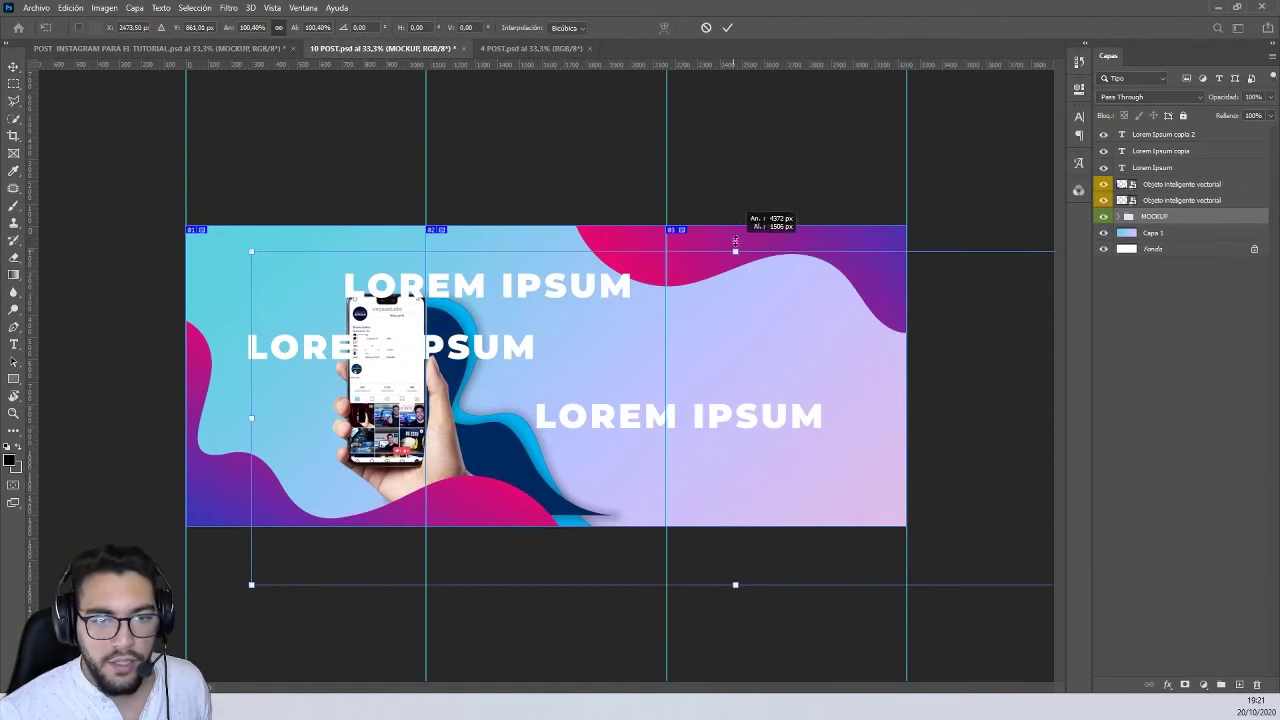
pyautogui.moveTo(744, 243); pyautogui.dragTo(750, 165)
pyautogui.moveTo(496, 376); pyautogui.dragTo(503, 371)
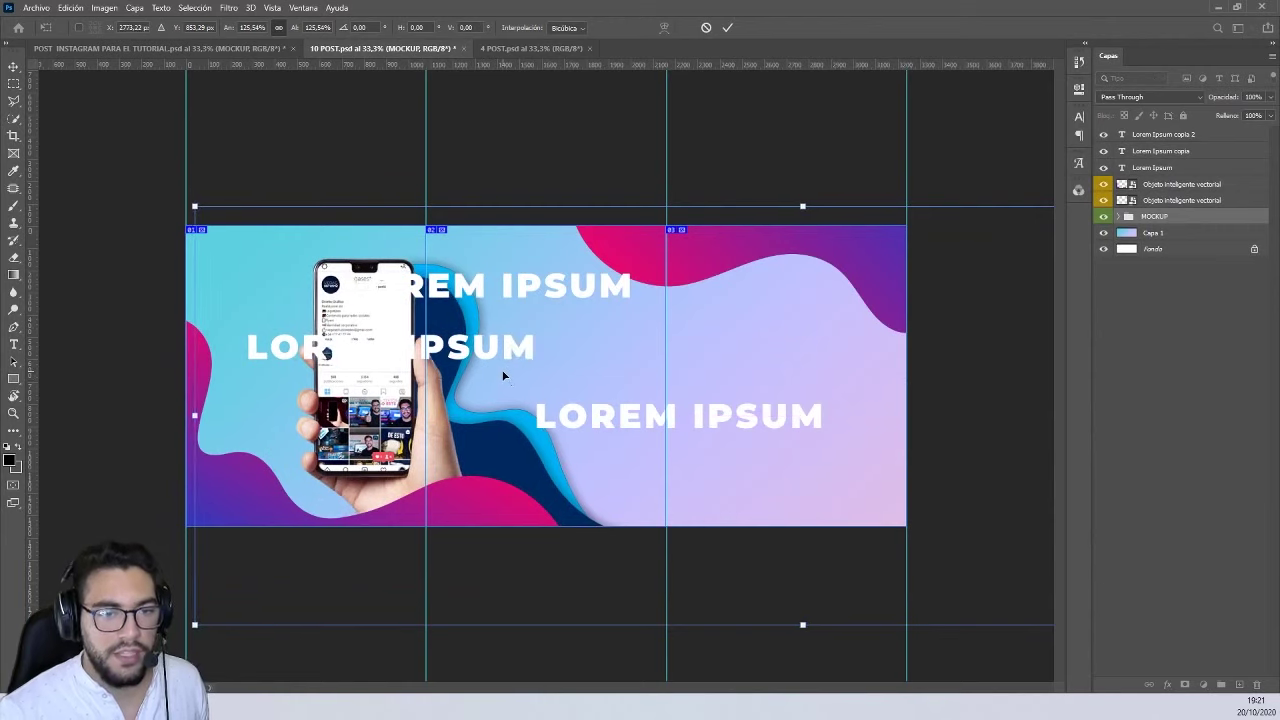
pyautogui.press('Return')
# - Stack the three LOREM IPSUM lines as one aligned block on the right half
pyautogui.moveTo(526, 296); pyautogui.dragTo(728, 332)
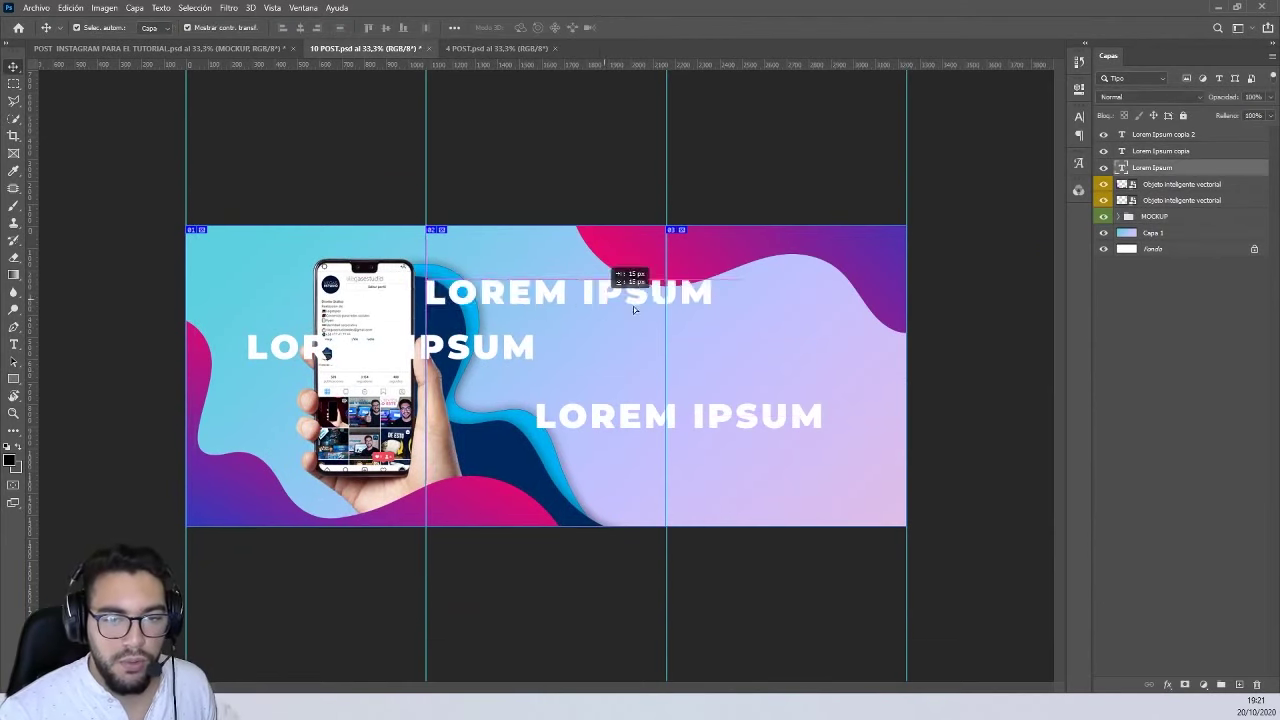
pyautogui.moveTo(494, 356)
pyautogui.mouseDown()
pyautogui.moveTo(824, 390)
pyautogui.moveTo(794, 375)
pyautogui.mouseUp()
pyautogui.moveTo(772, 421); pyautogui.dragTo(786, 411)
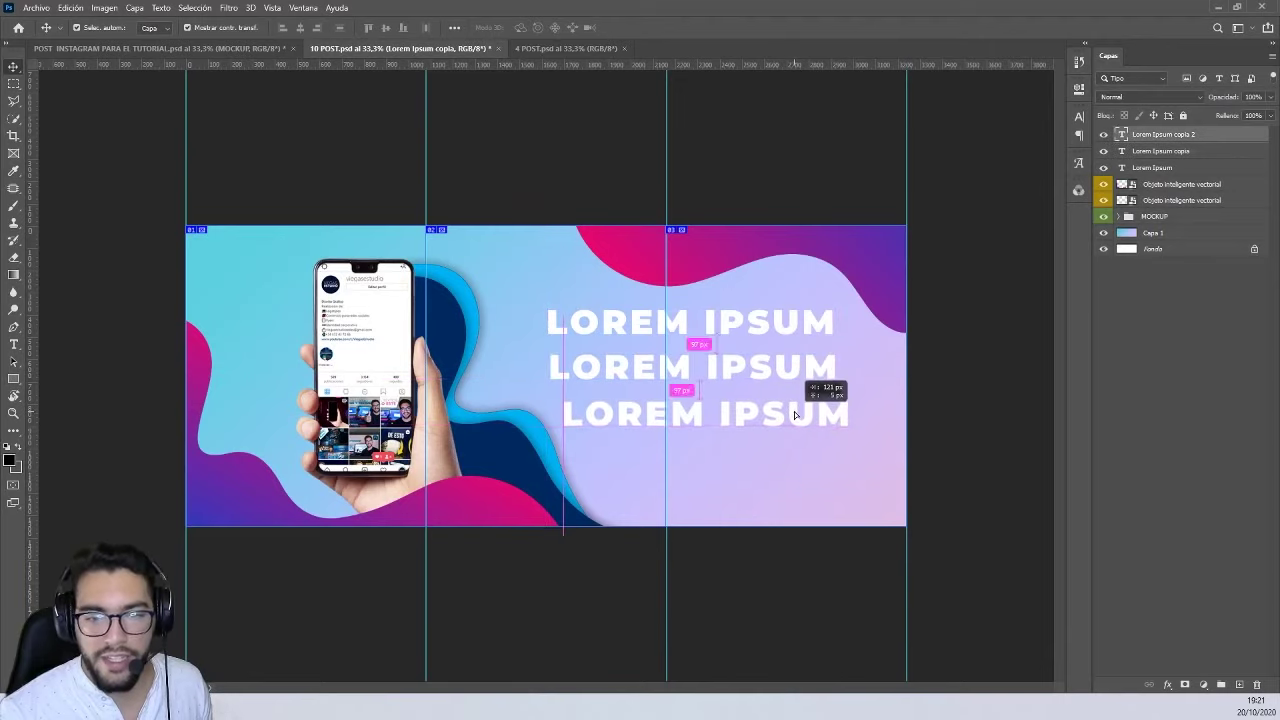
pyautogui.click(731, 176)
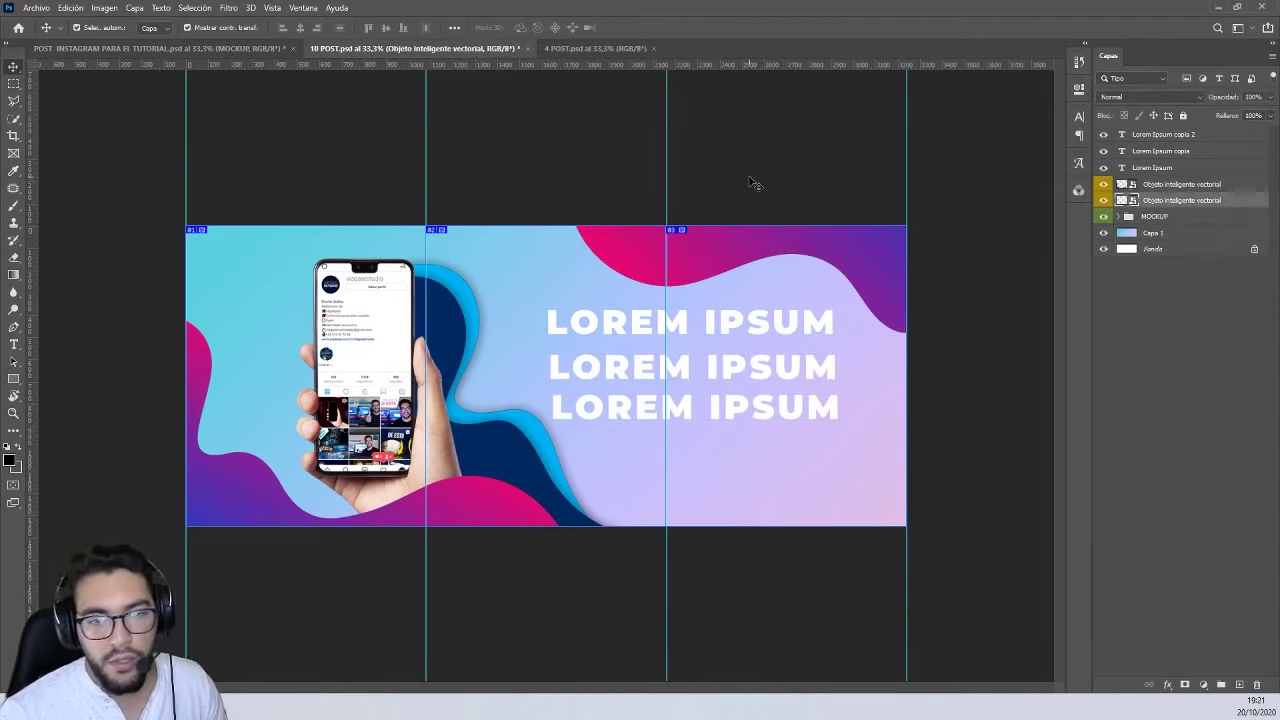
pyautogui.click(757, 186)
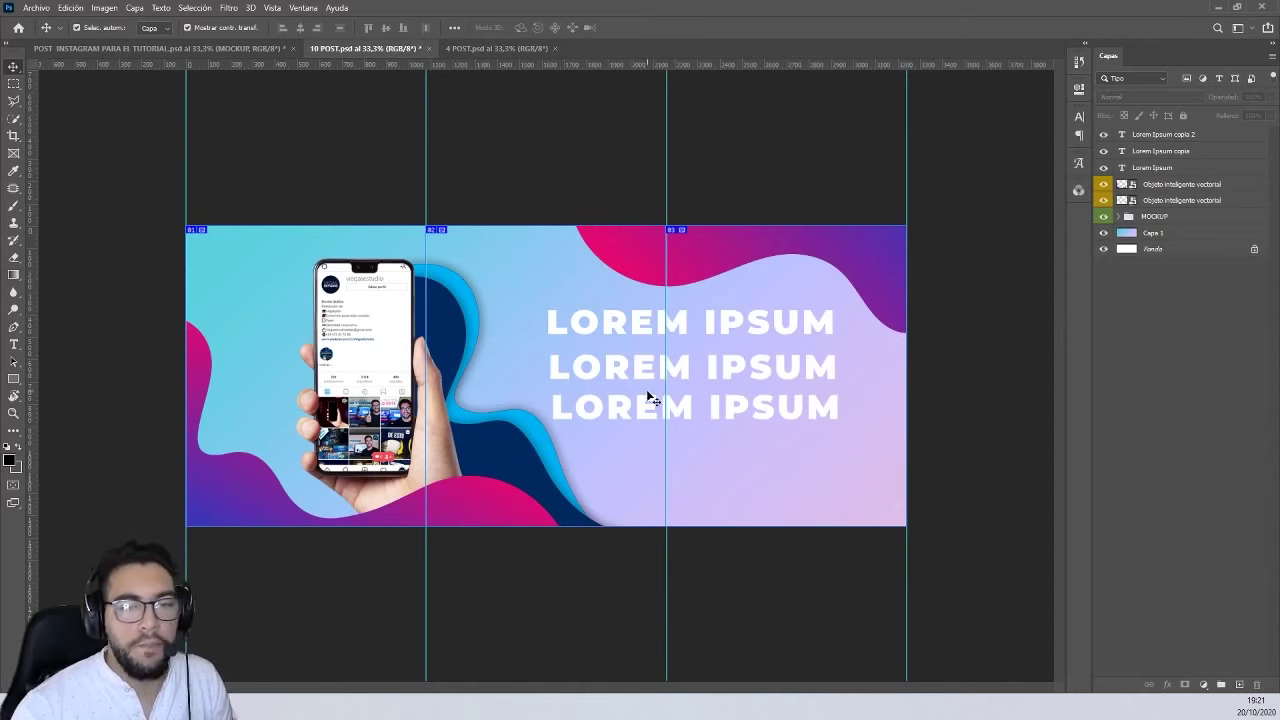
pyautogui.click(35, 7)
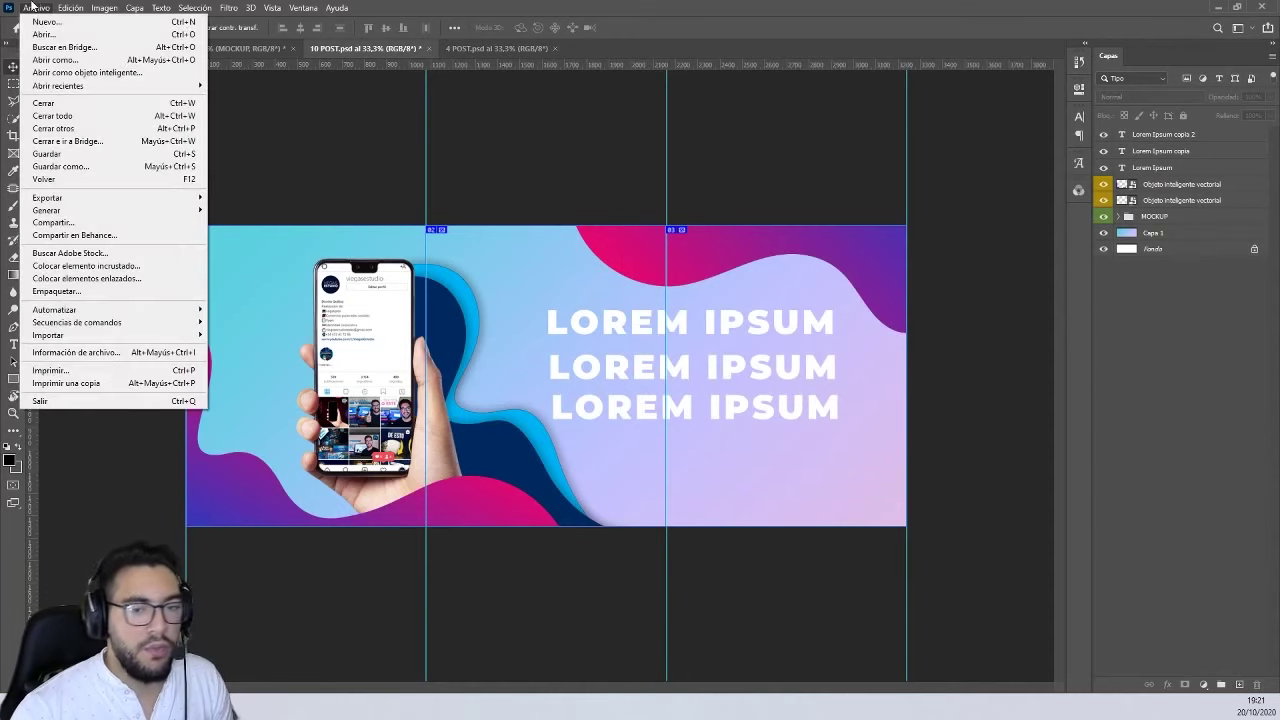
pyautogui.doubleClick(33, 7)
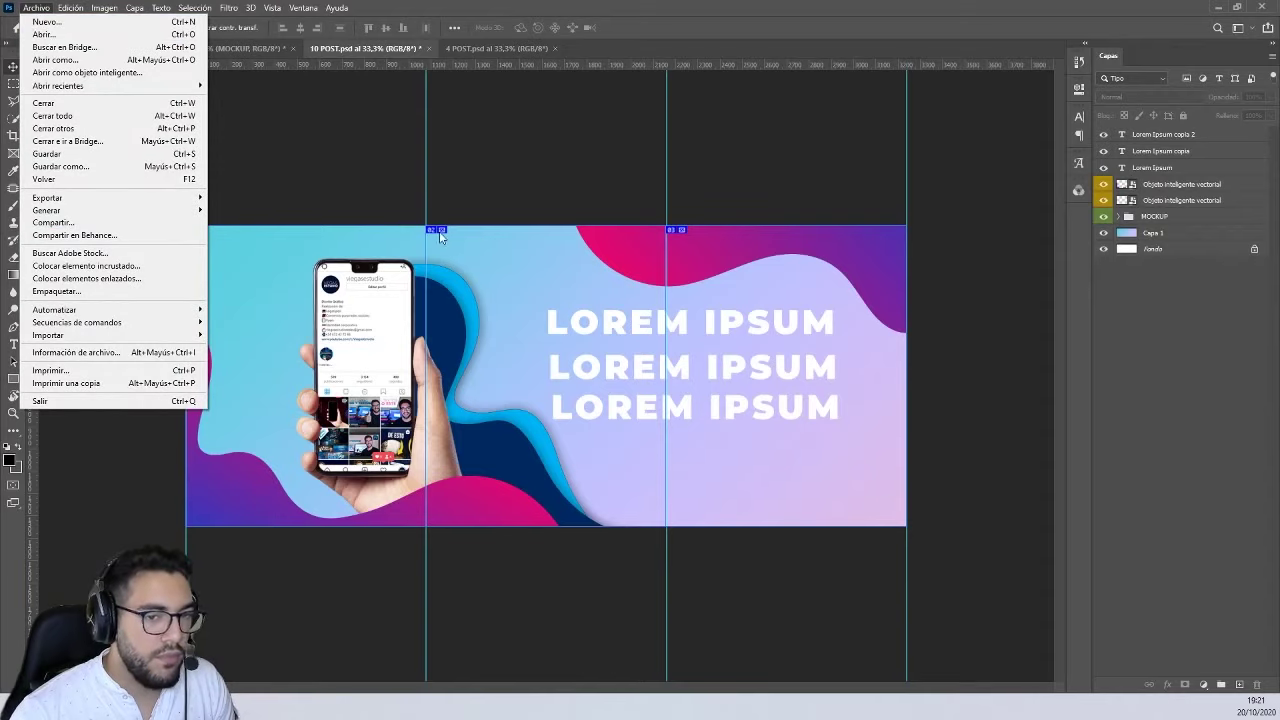
pyautogui.click(437, 207)
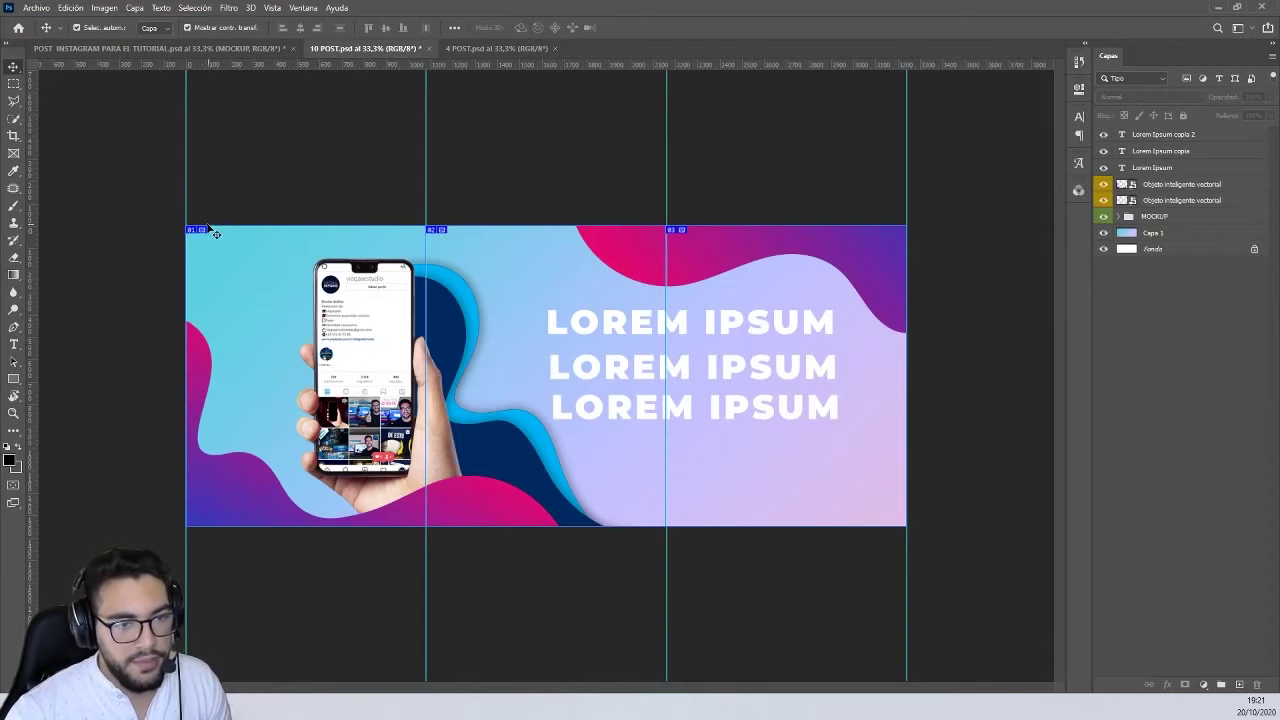
pyautogui.scroll(2, 218, 247)
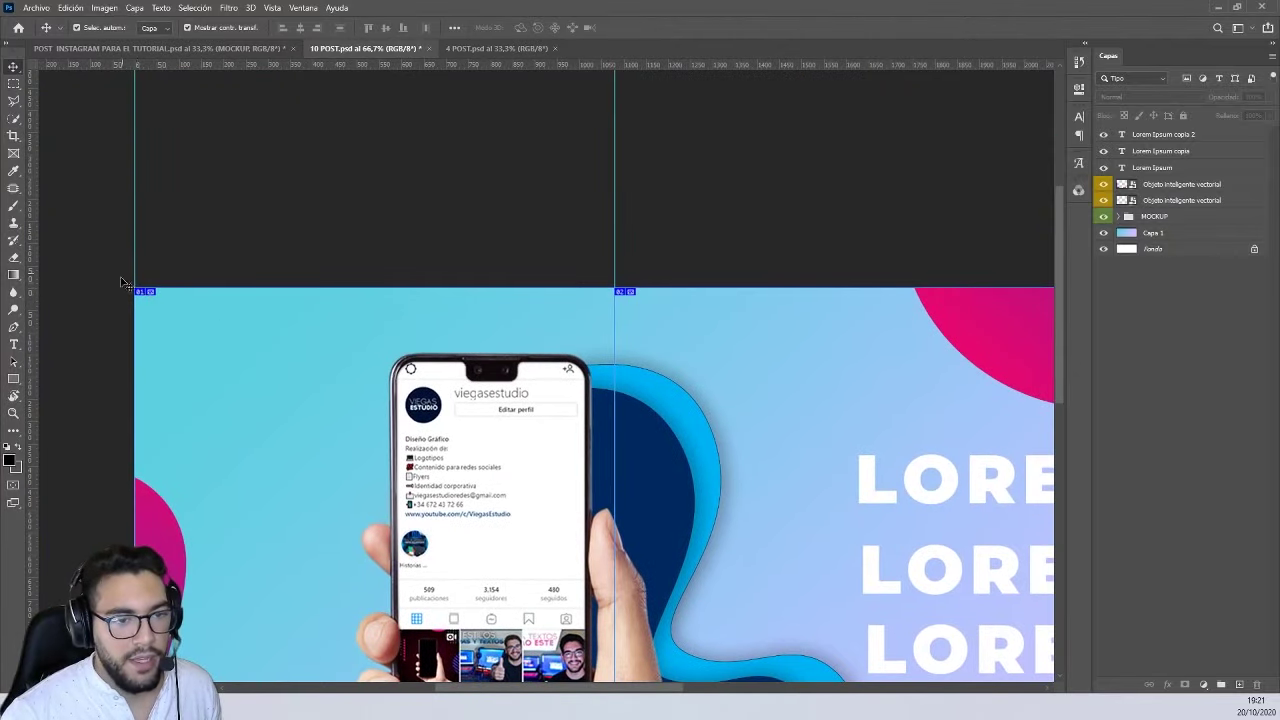
pyautogui.moveTo(813, 393)
pyautogui.mouseDown()
pyautogui.moveTo(571, 363)
pyautogui.moveTo(843, 266)
pyautogui.moveTo(642, 315)
pyautogui.moveTo(572, 270)
pyautogui.mouseUp()
pyautogui.scroll(-3, 572, 270)
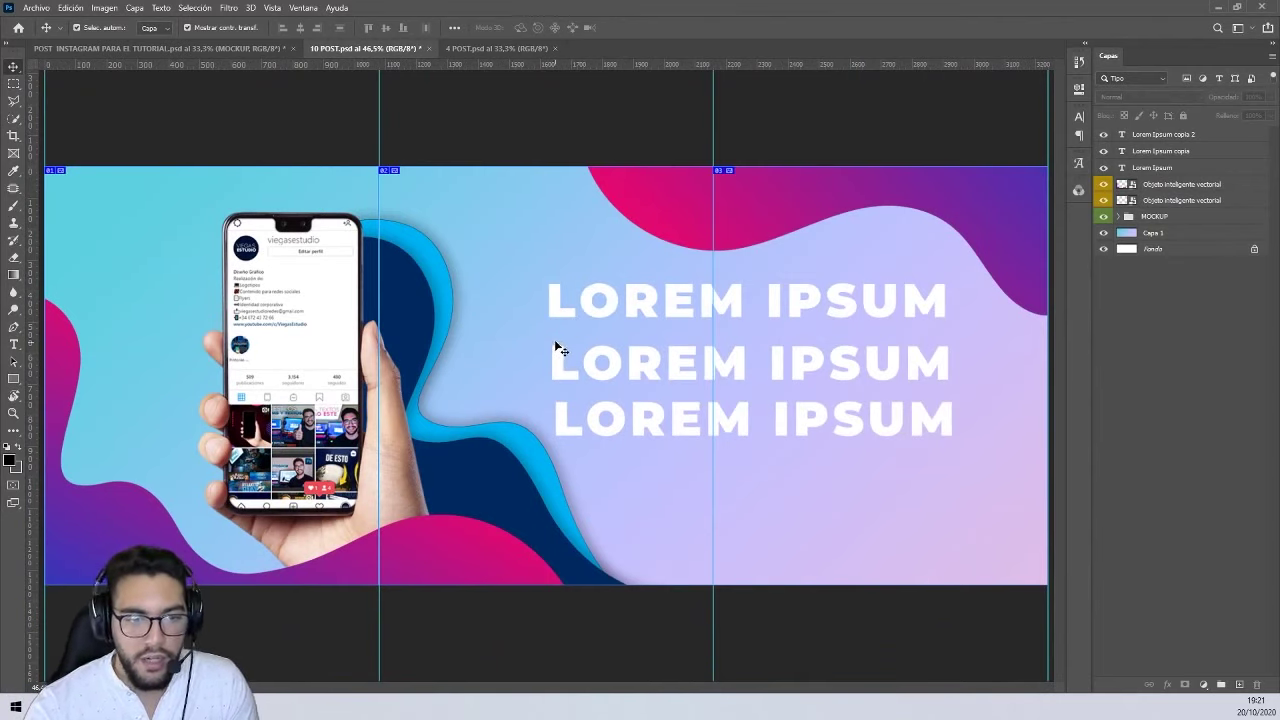
# - Preview the banner in Save for Web (Legacy) as PNG-24 at 3240 × 1350 px, zoomed to 12.5%, with a slice selected
pyautogui.click(37, 7)
pyautogui.moveTo(47, 197)
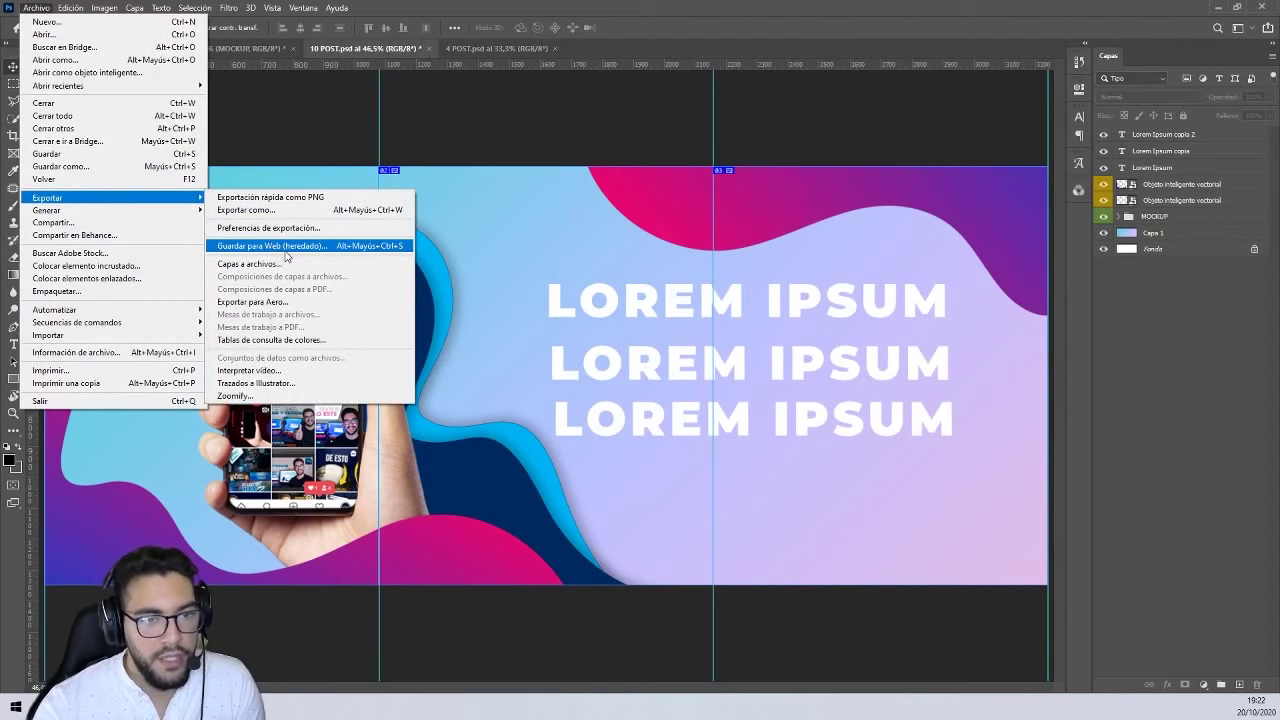
pyautogui.click(272, 245)
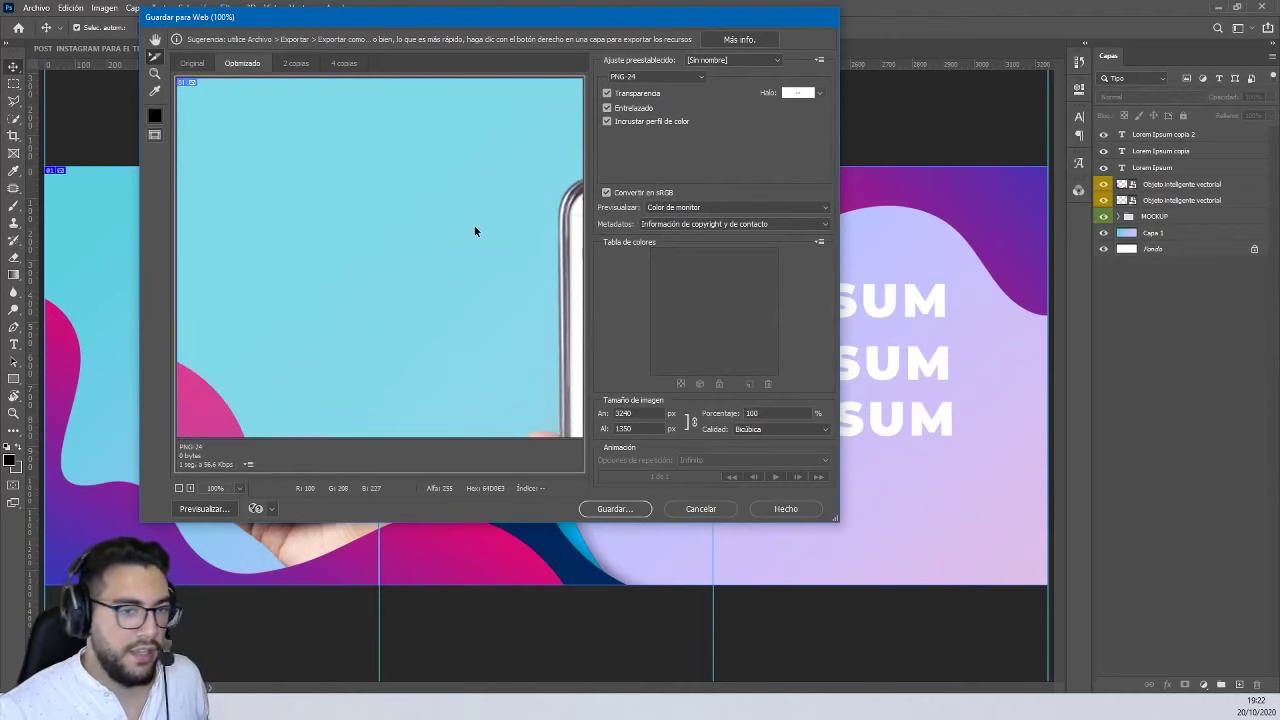
pyautogui.hotkey('ctrl', '-')
pyautogui.hotkey('ctrl', '-')
pyautogui.hotkey('ctrl', '-')
pyautogui.hotkey('ctrl', '-')
pyautogui.hotkey('ctrl', '-')
pyautogui.hotkey('ctrl', '-')
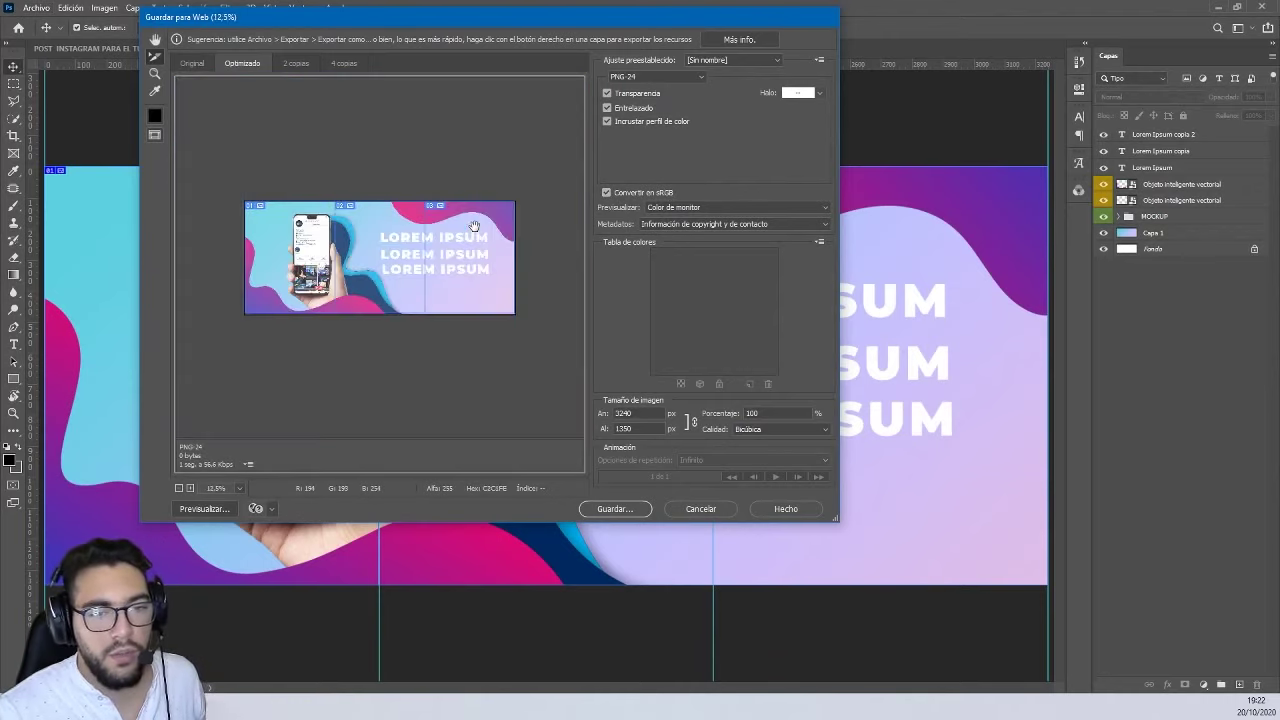
pyautogui.hotkey('ctrl', '+')
pyautogui.hotkey('ctrl', '-')
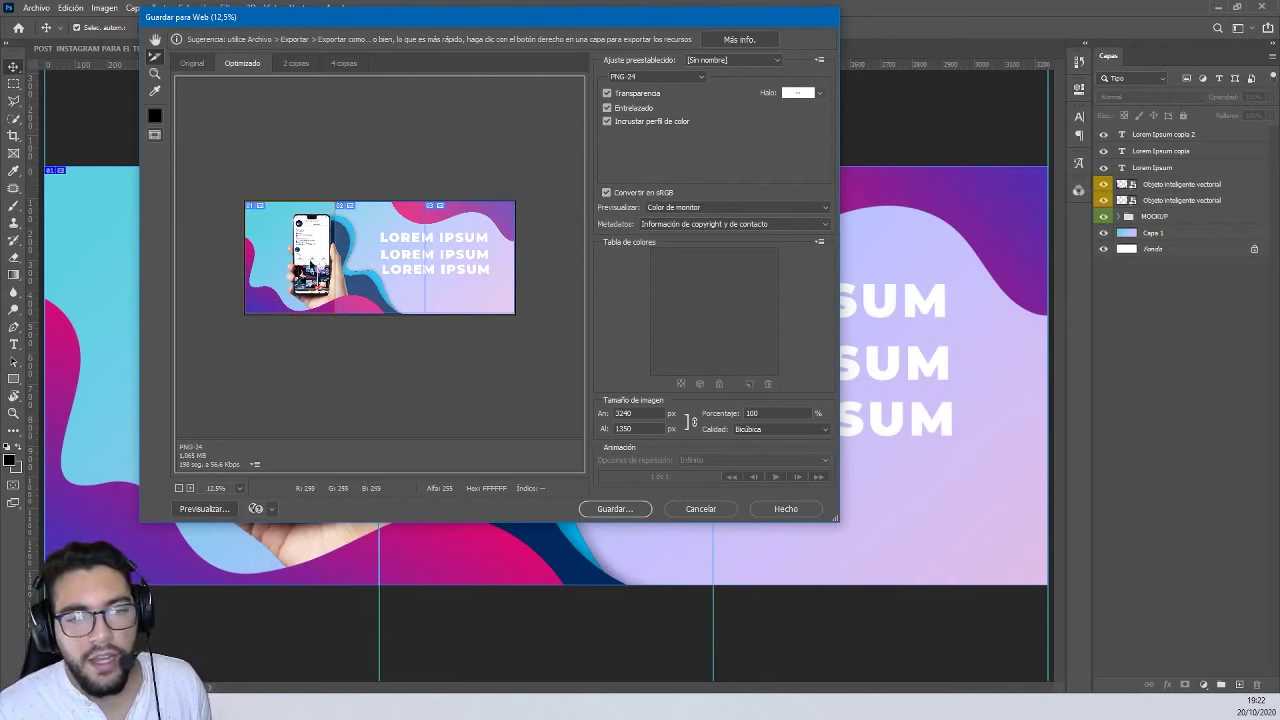
pyautogui.click(355, 279)
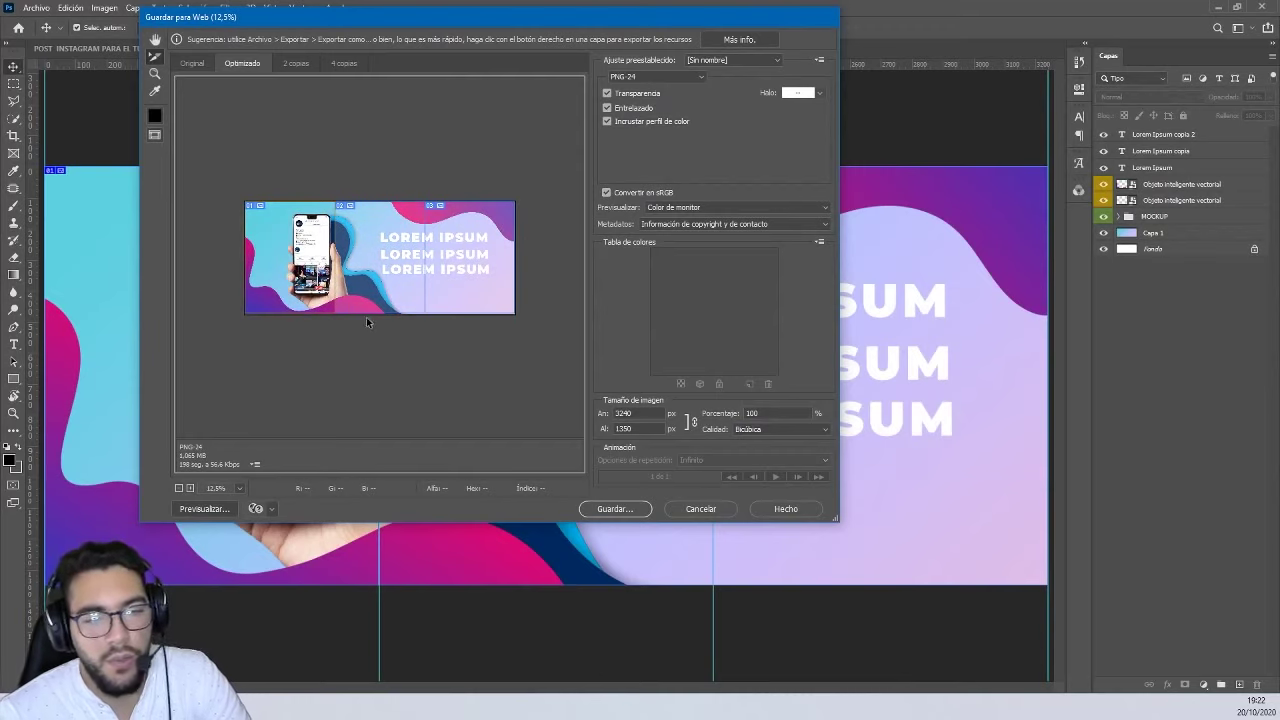
pyautogui.click(616, 509)
# - Create a new folder named TUTORIAL on the Desktop and open it
pyautogui.click(178, 140)
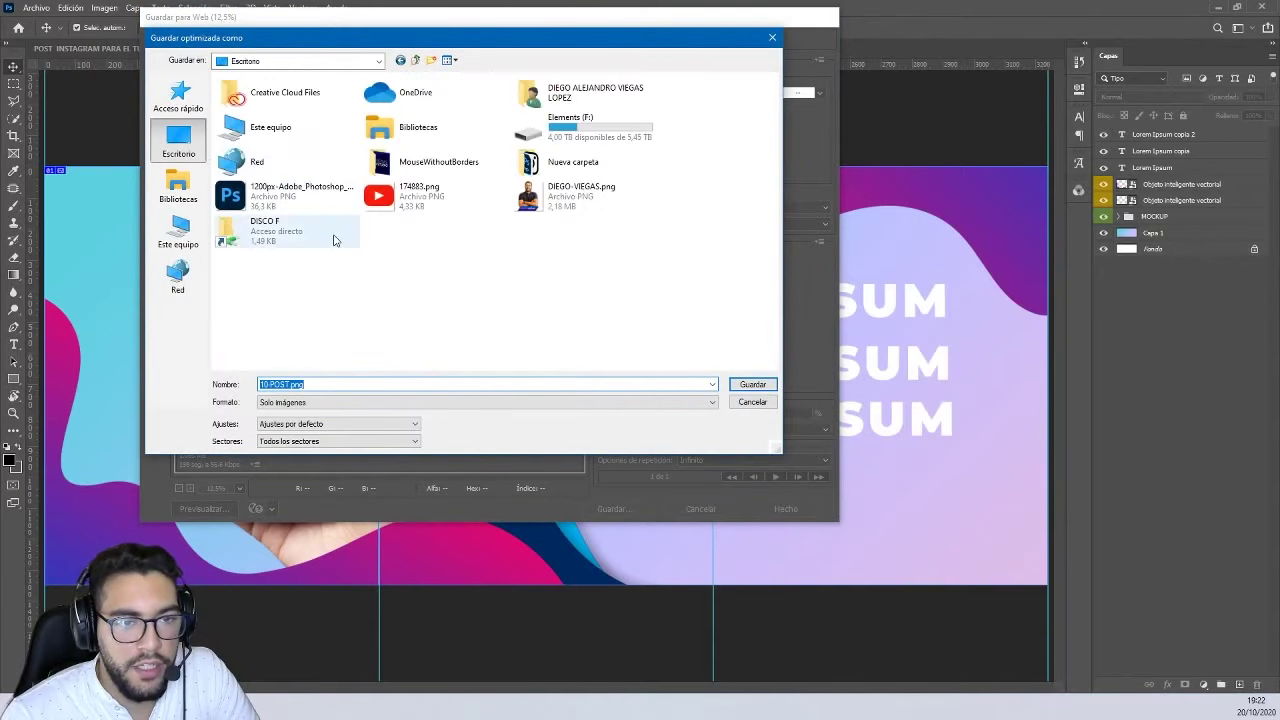
pyautogui.rightClick(390, 266)
pyautogui.click(630, 388)
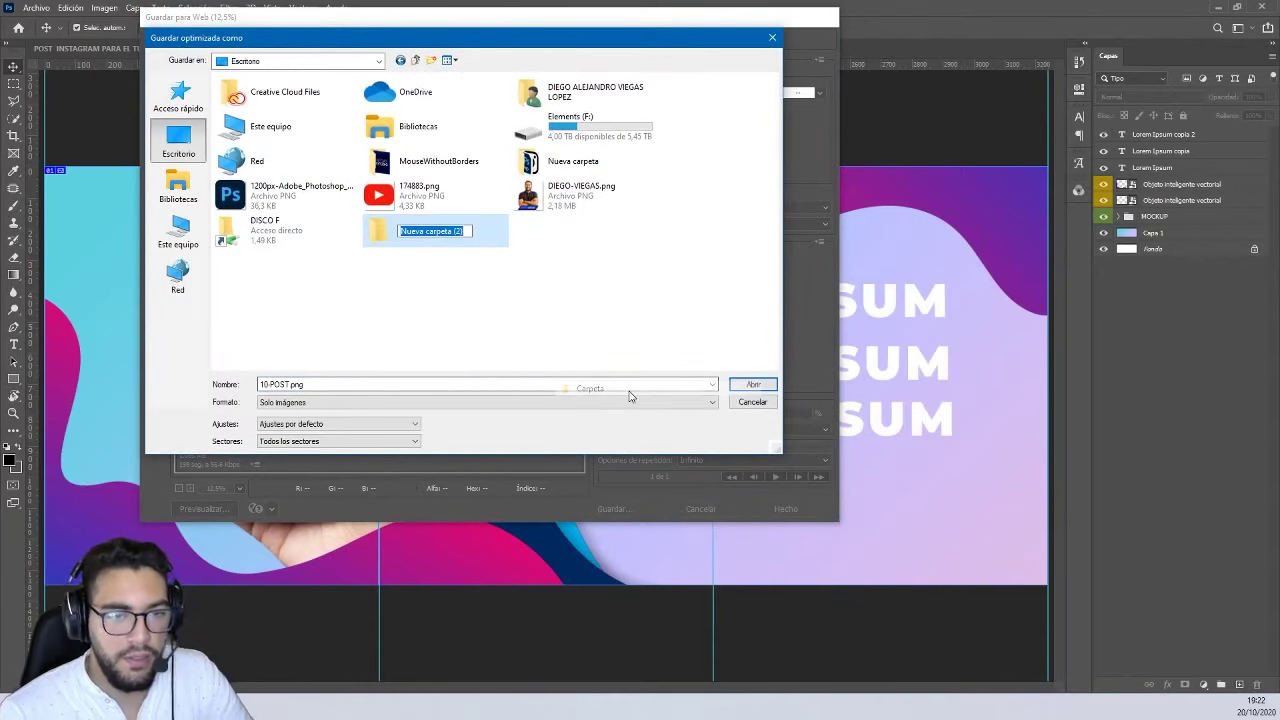
pyautogui.press('BackSpace')
pyautogui.write('TUTORIAL')
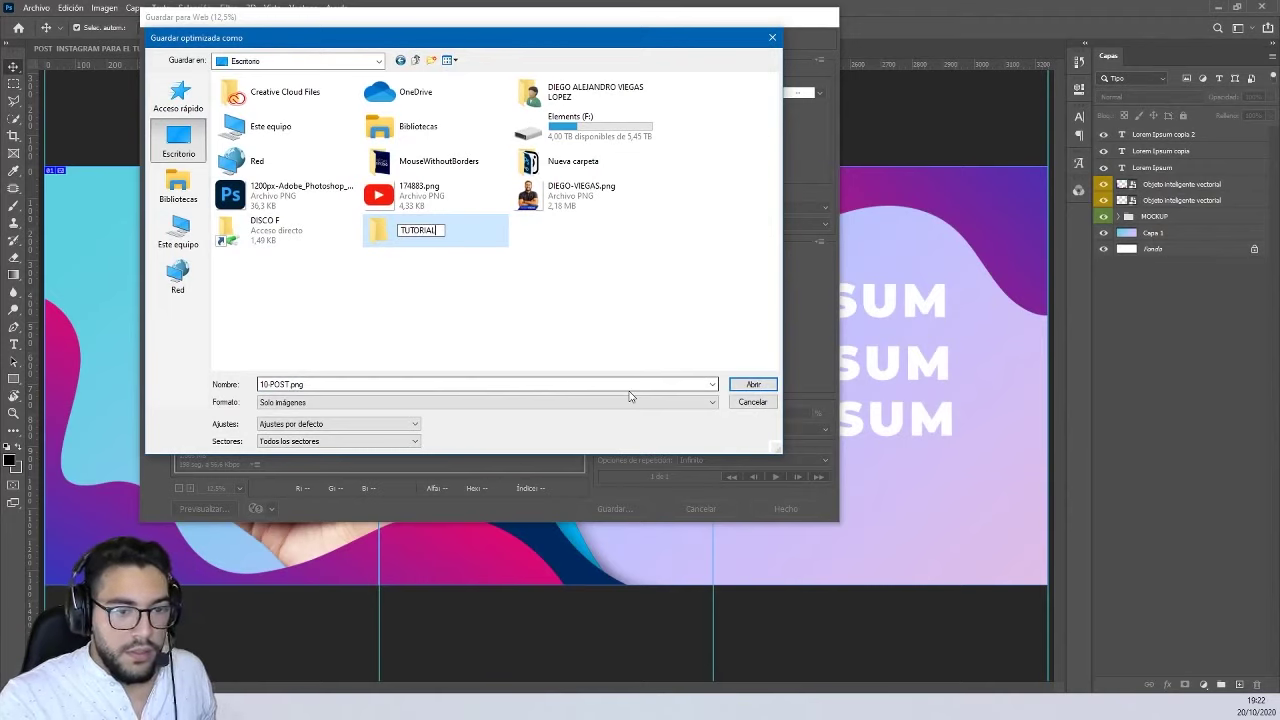
pyautogui.press('Return')
pyautogui.press('Return')
# - Save the slices as POST EJEMPLO, then minimise Photoshop
pyautogui.click(478, 381)
pyautogui.write('POST EJEMPLO')
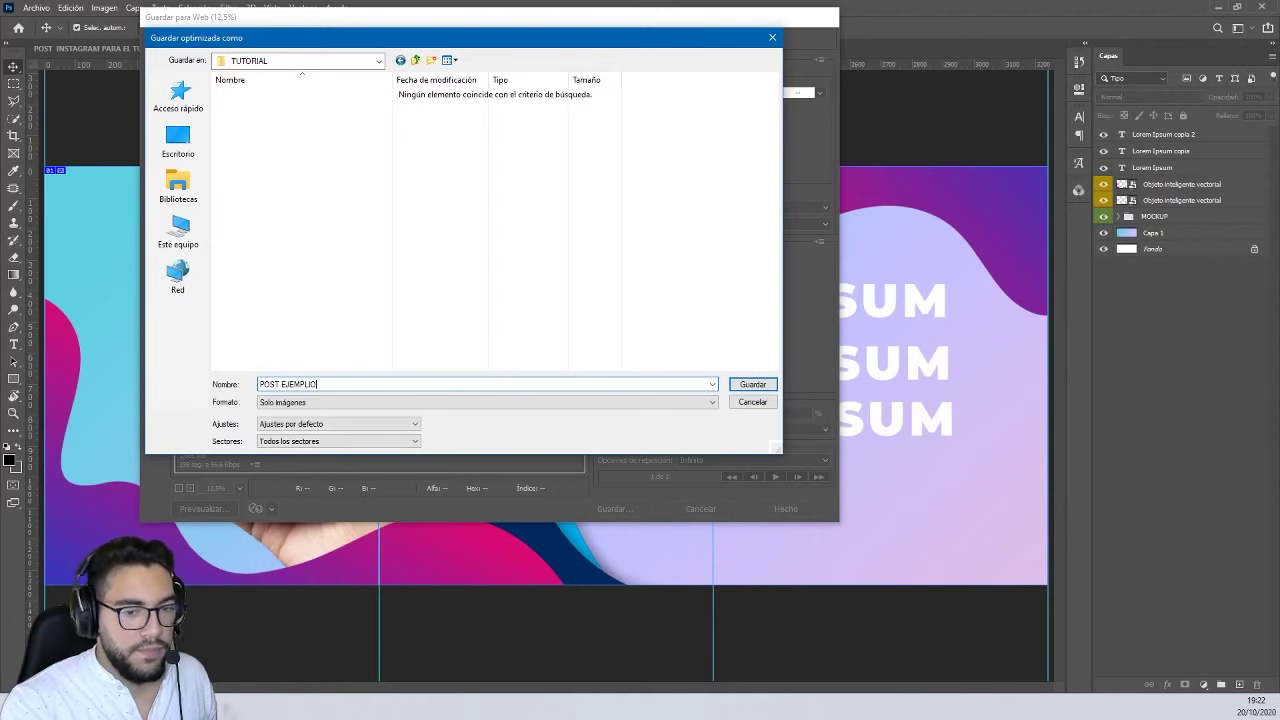
pyautogui.press('Return')
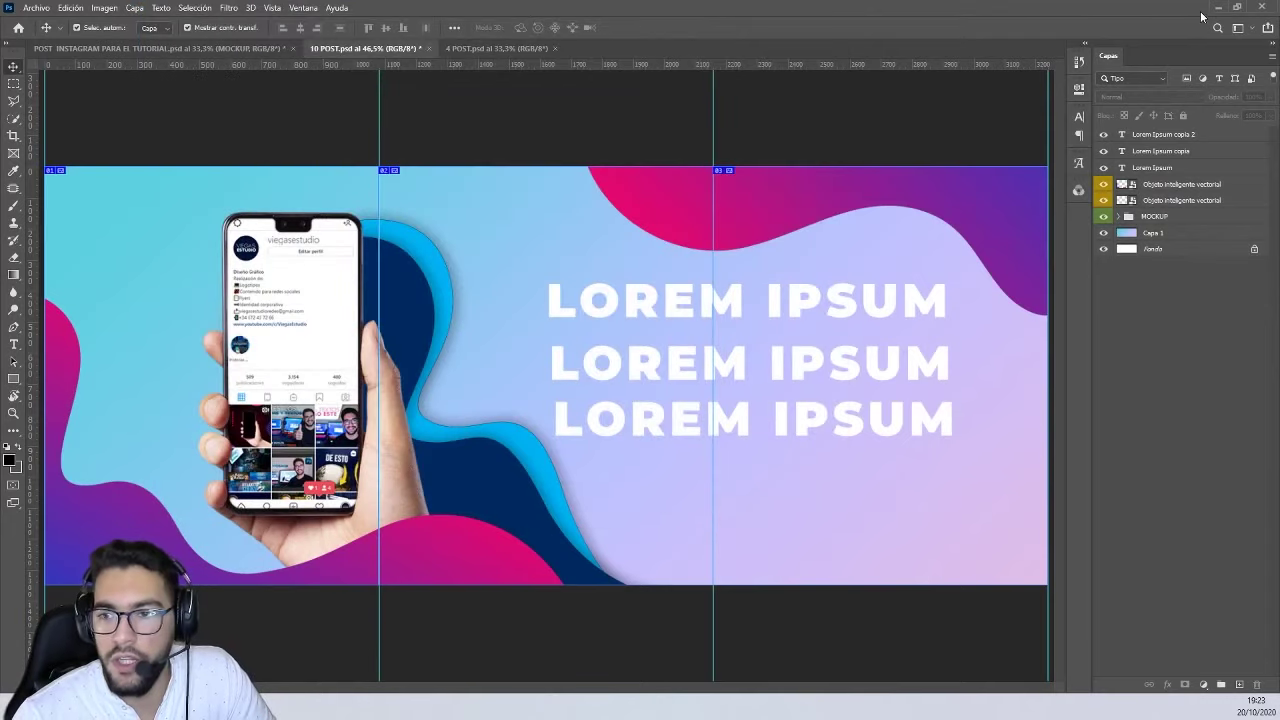
pyautogui.click(1218, 7)
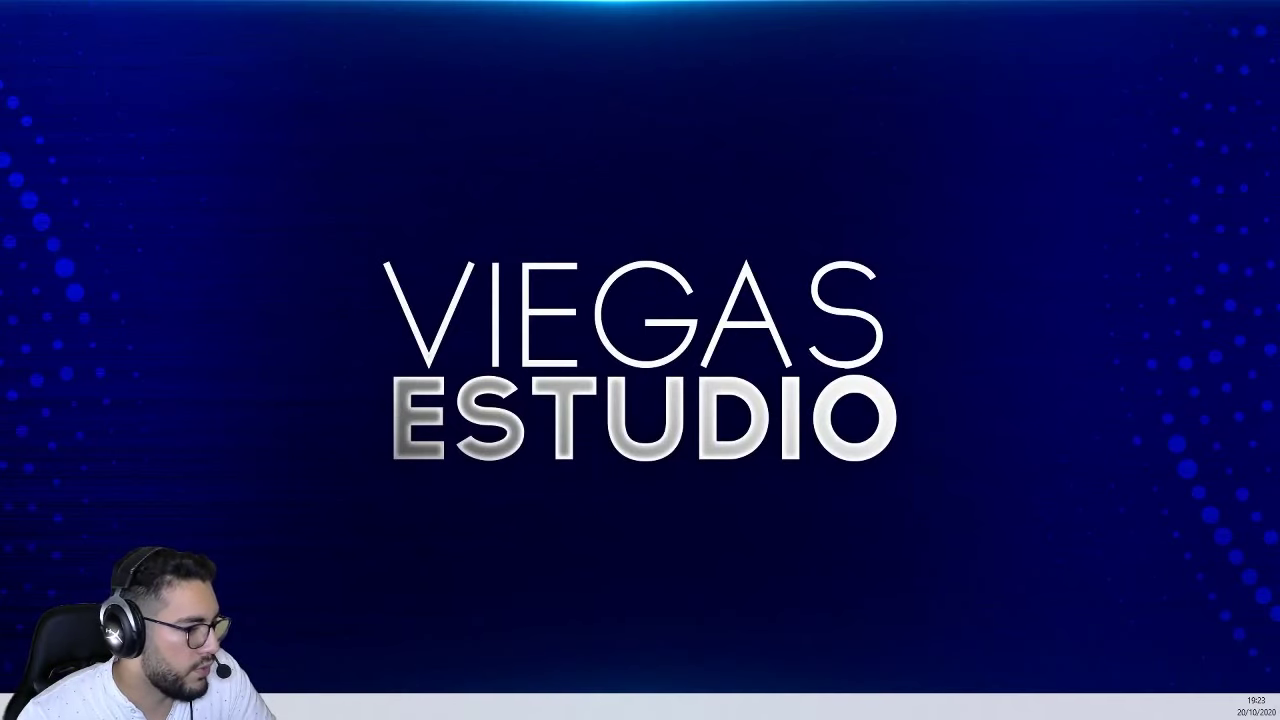
# - Open the maximised TUTORIAL folder's images subfolder and view POST-EJEMPLO_01.png in Photos
pyautogui.moveTo(34, 476); pyautogui.dragTo(537, 185)
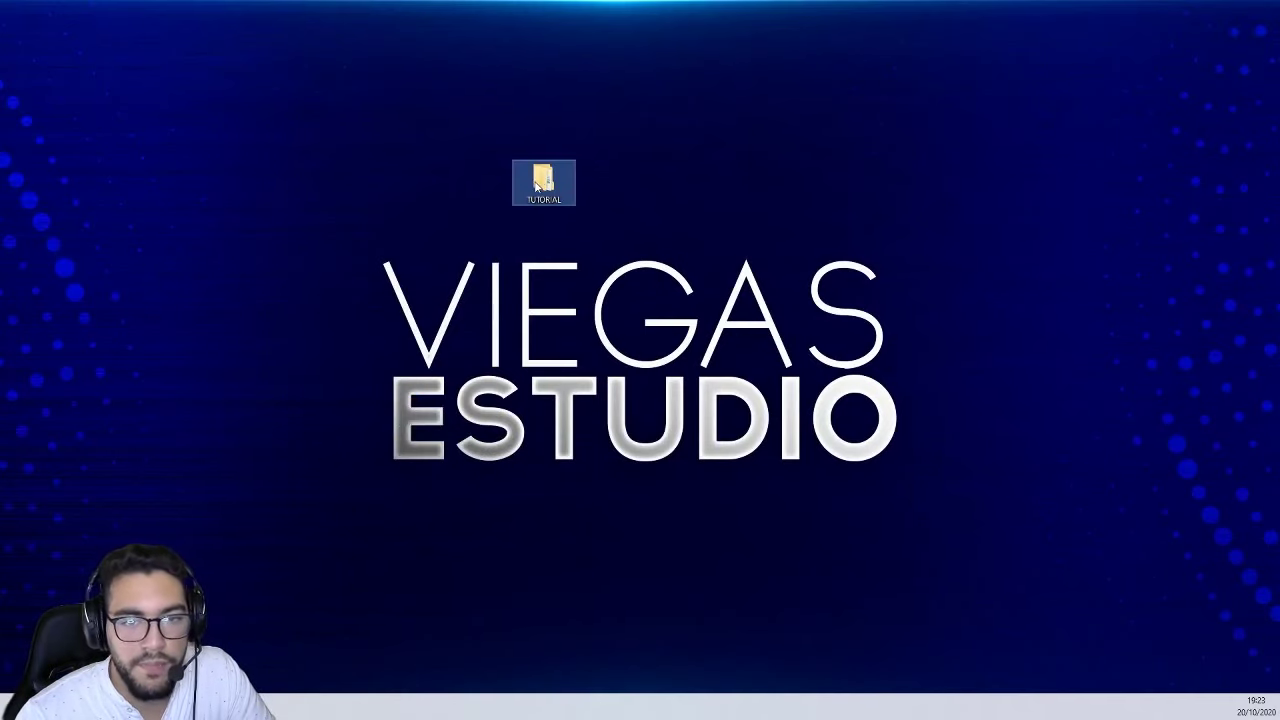
pyautogui.doubleClick(540, 182)
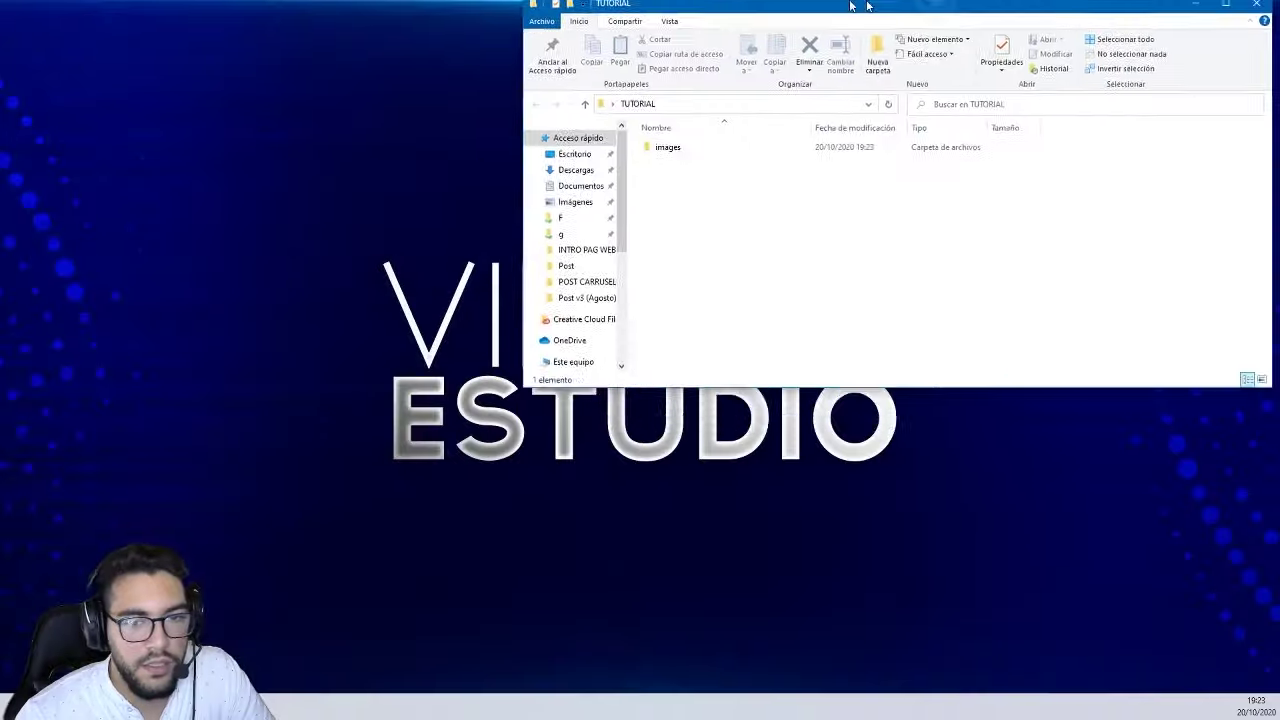
pyautogui.moveTo(866, 6); pyautogui.dragTo(866, 2)
pyautogui.doubleClick(151, 150)
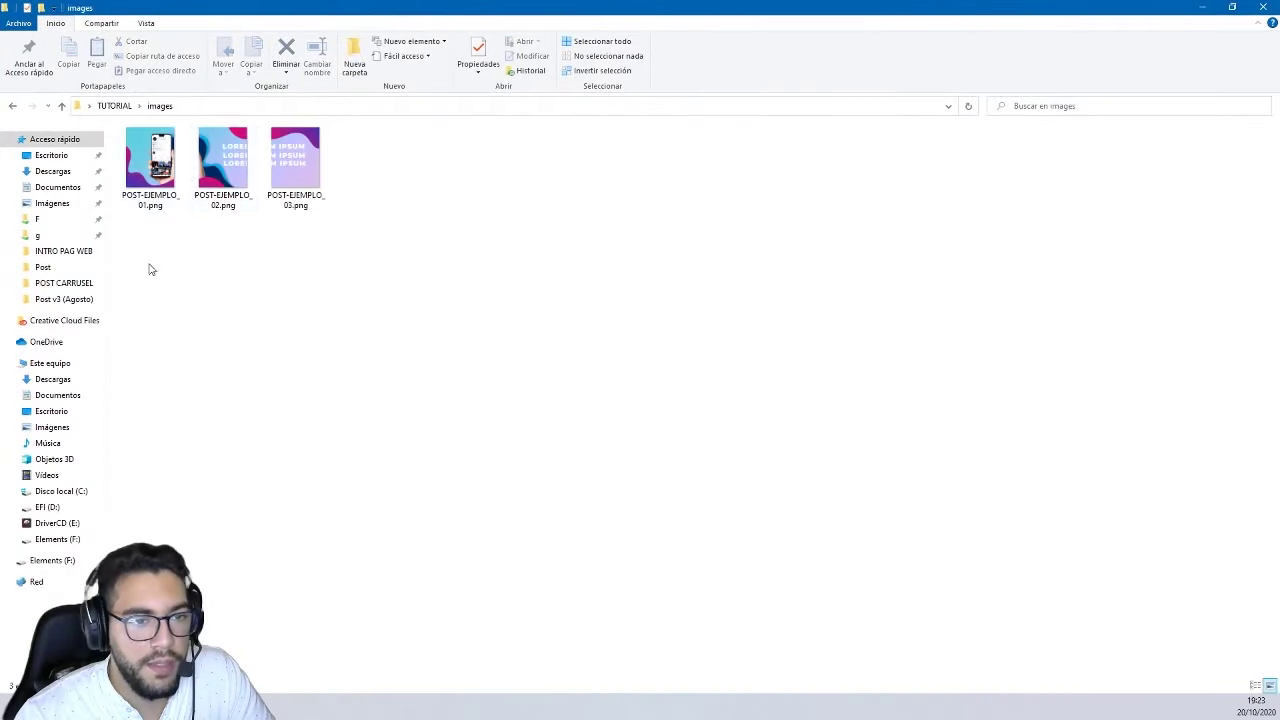
pyautogui.click(168, 190)
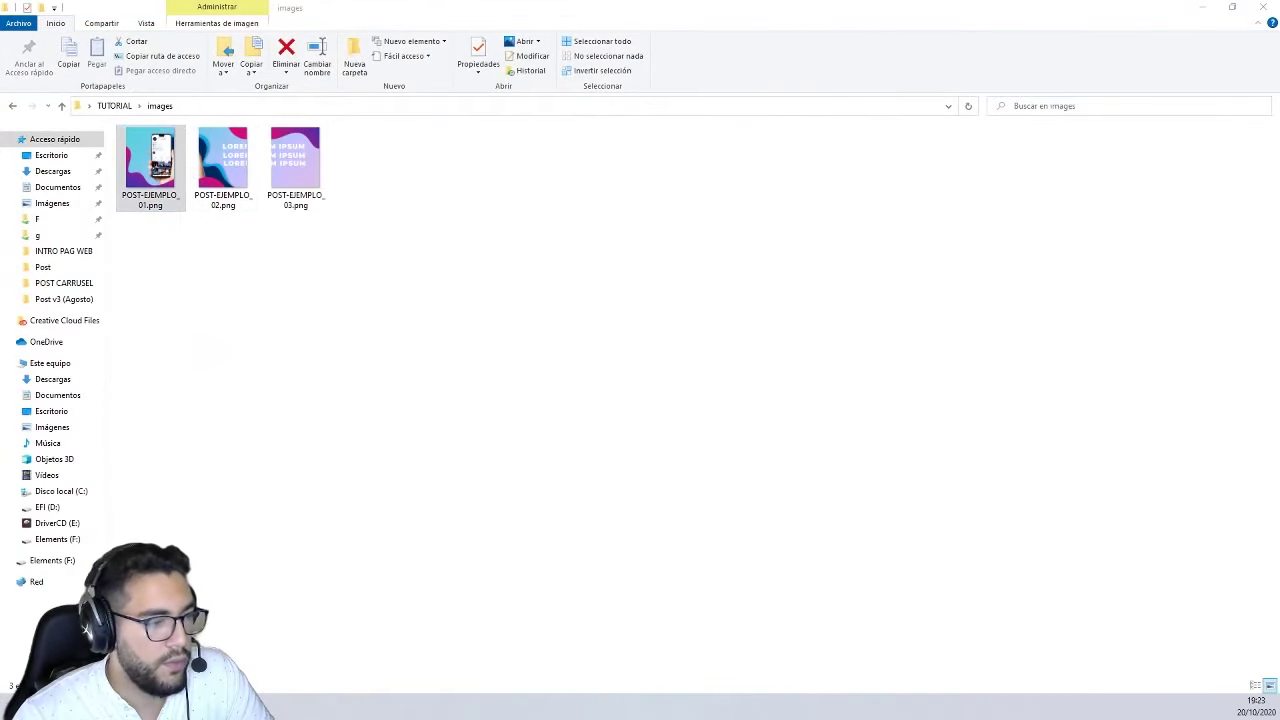
pyautogui.doubleClick(150, 165)
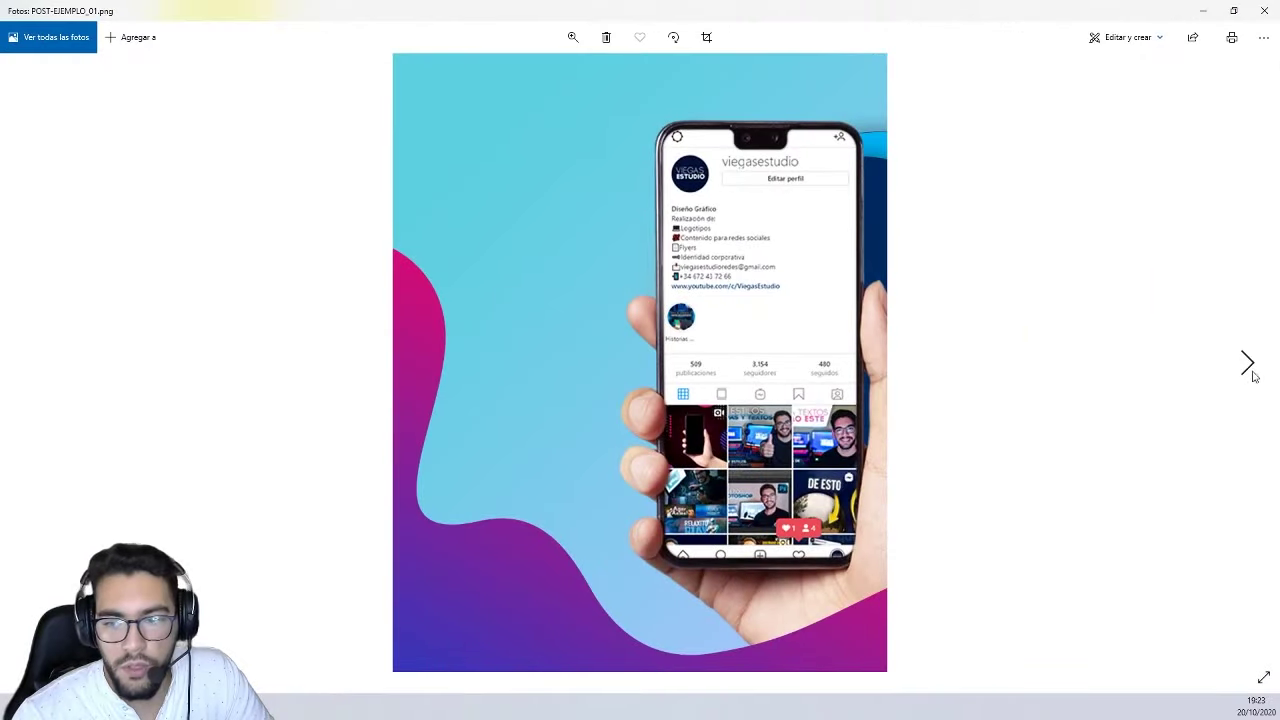
# - Page through POST-EJEMPLO_02.png and POST-EJEMPLO_03.png, then close the Photos viewer
pyautogui.click(1250, 368)
pyautogui.click(1250, 368)
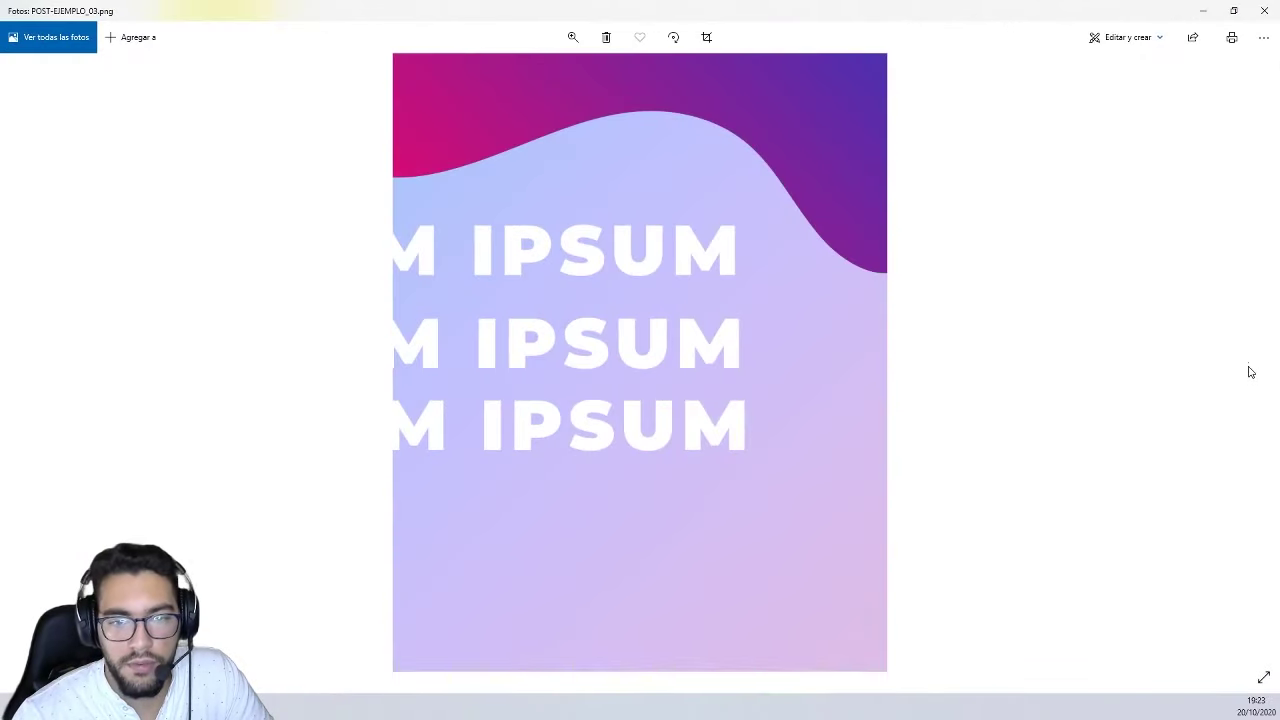
pyautogui.doubleClick(675, 11)
pyautogui.click(965, 108)
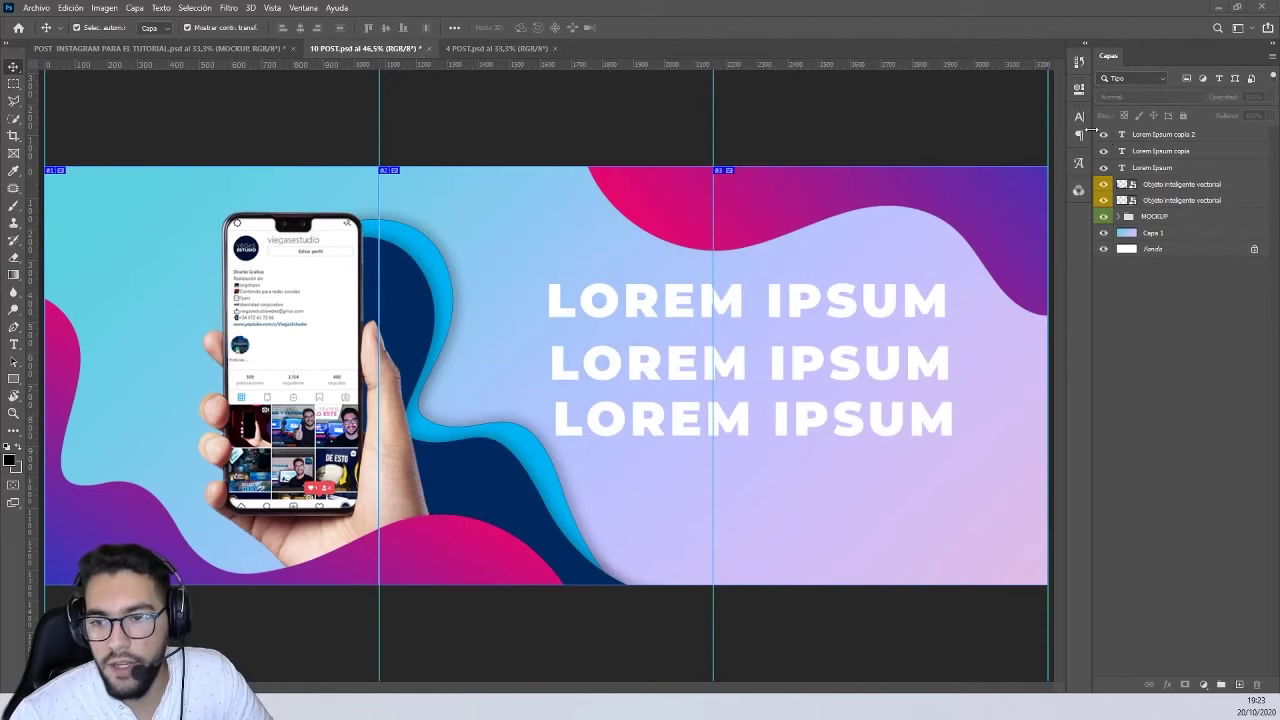
# - Hide the 10 POST text and artwork layers for a white canvas, then check the 4 POST template
pyautogui.keyDown('alt'); pyautogui.click(1104, 232); pyautogui.keyUp('alt')
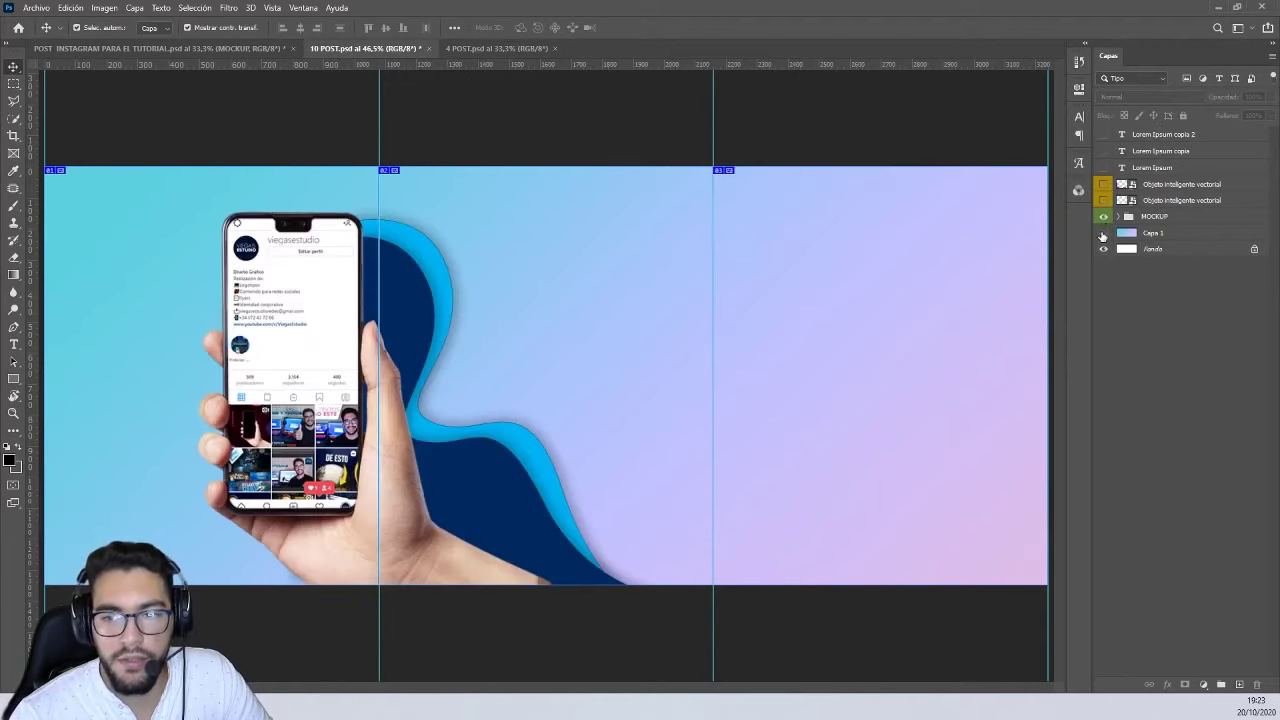
pyautogui.moveTo(1104, 216); pyautogui.dragTo(1104, 232)
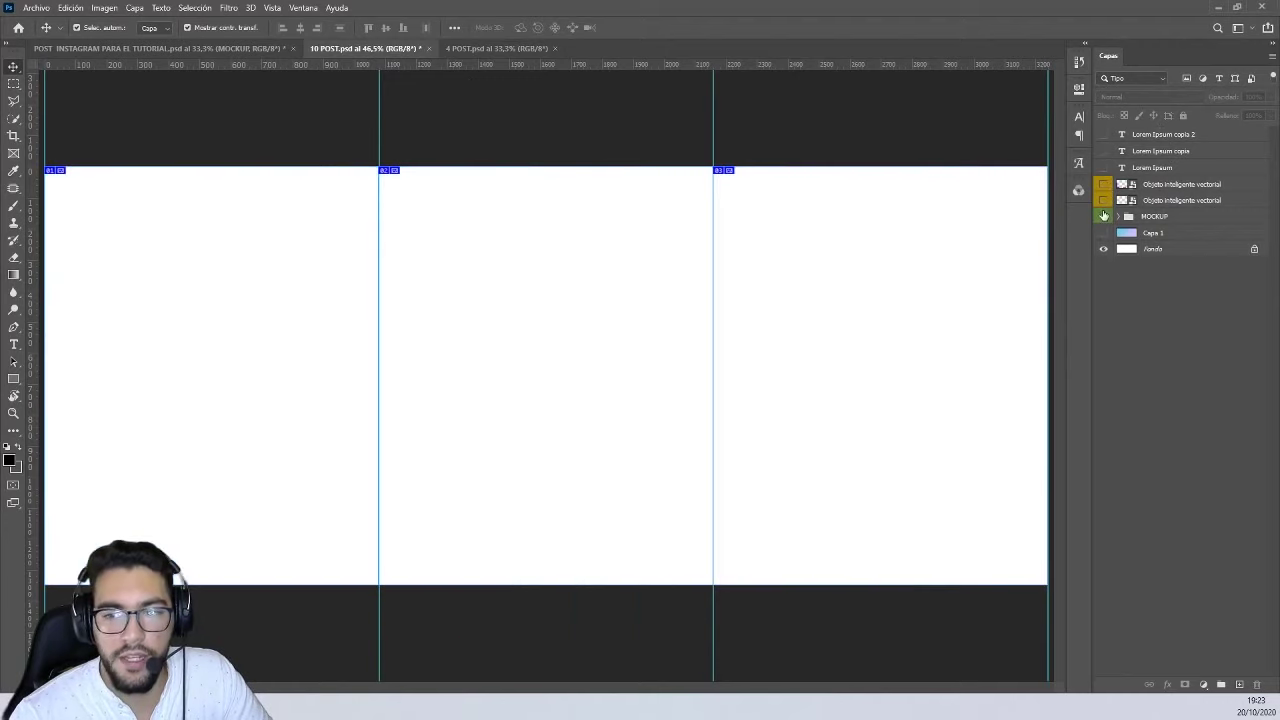
pyautogui.click(486, 49)
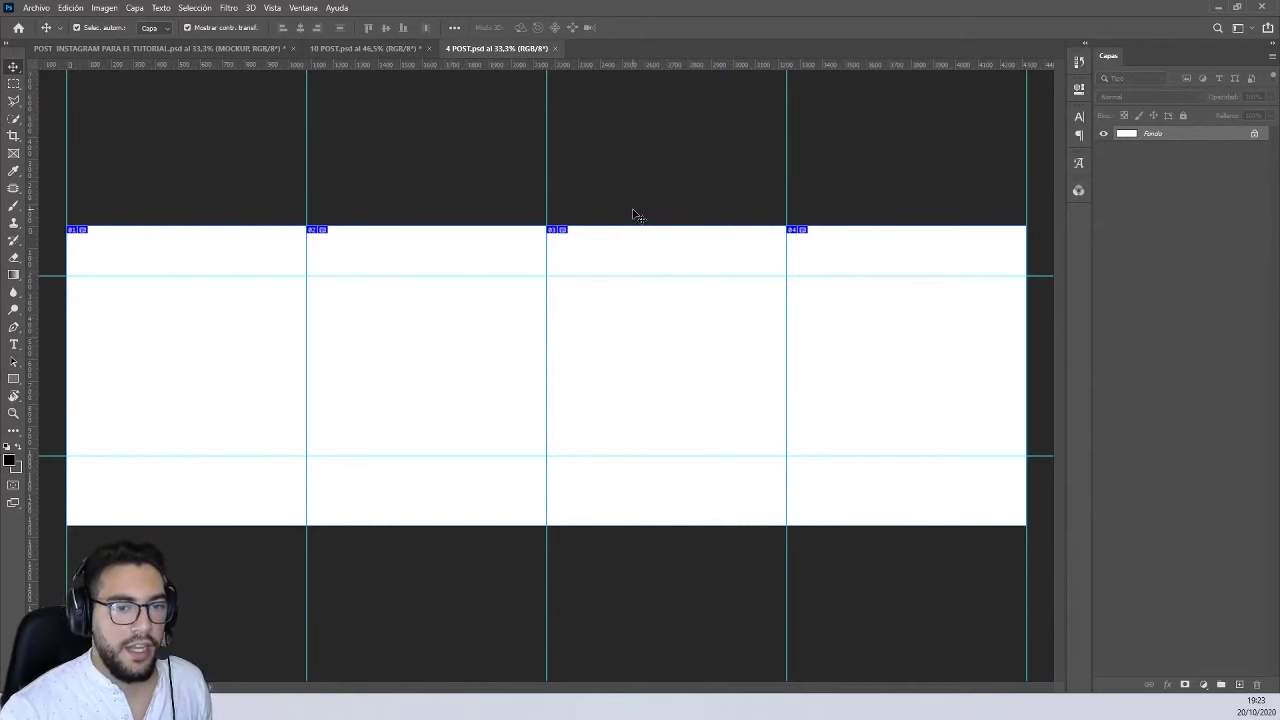
pyautogui.hotkey('ctrl', '-')
pyautogui.hotkey('ctrl', '-')
pyautogui.hotkey('ctrl', '-')
pyautogui.hotkey('ctrl', '-')
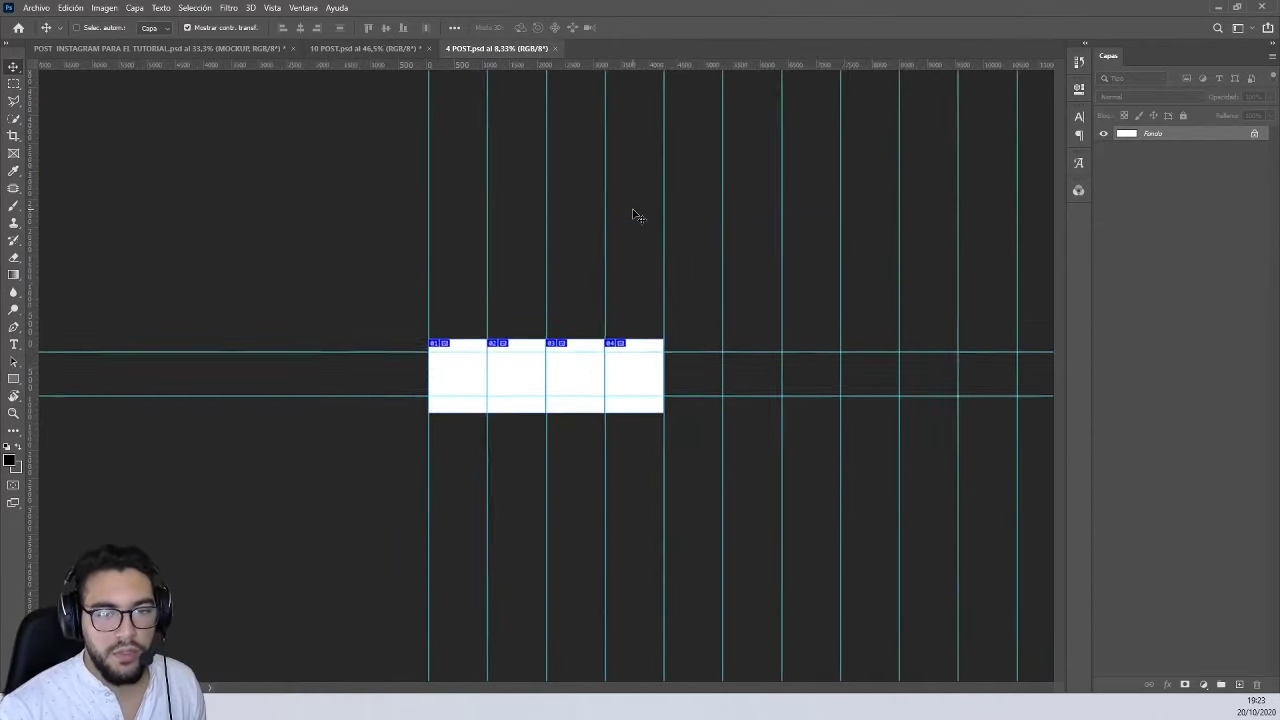
pyautogui.hotkey('ctrl', '-')
pyautogui.hotkey('ctrl', '-')
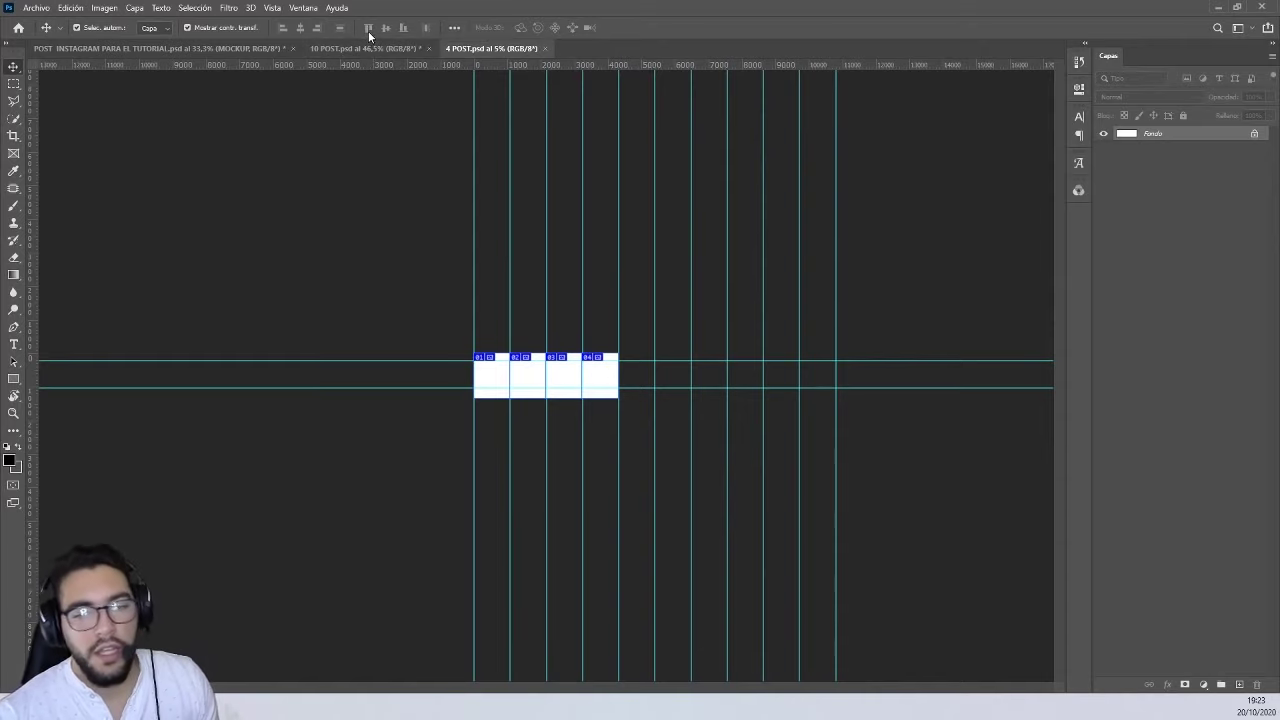
pyautogui.hotkey('ctrl', '+')
pyautogui.hotkey('ctrl', '+')
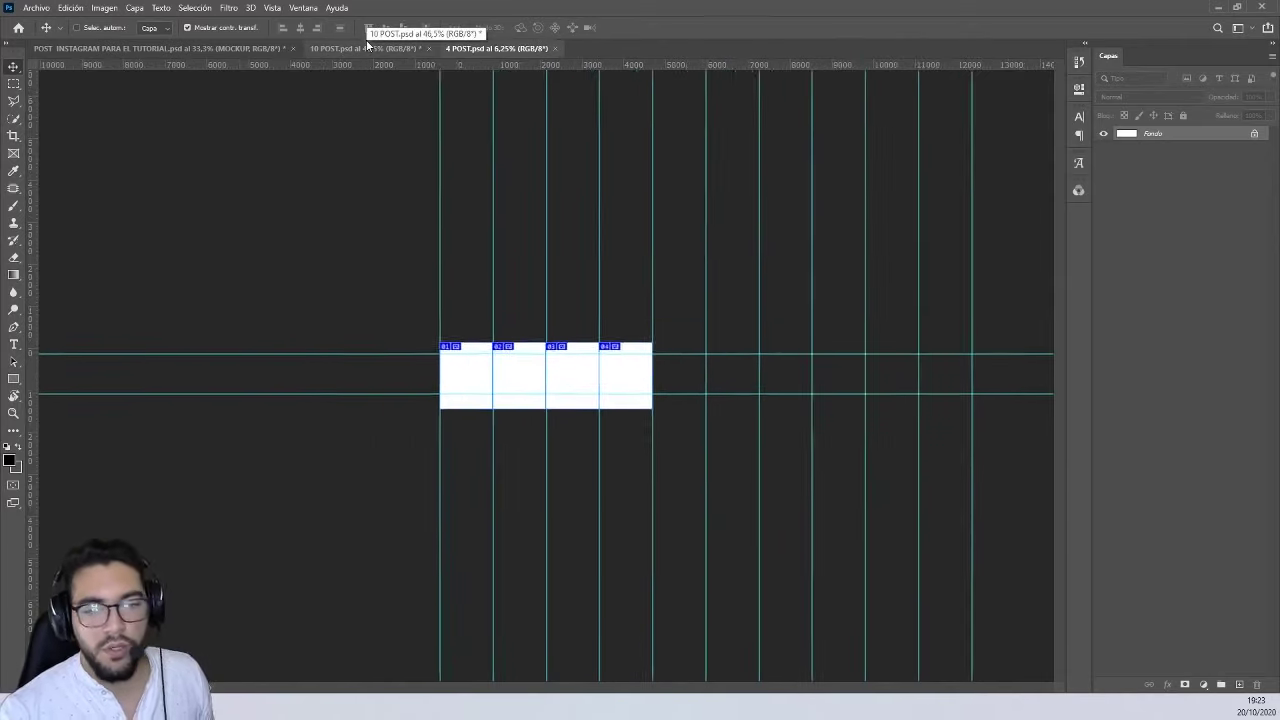
pyautogui.hotkey('ctrl', '+')
pyautogui.hotkey('ctrl', '+')
pyautogui.click(388, 53)
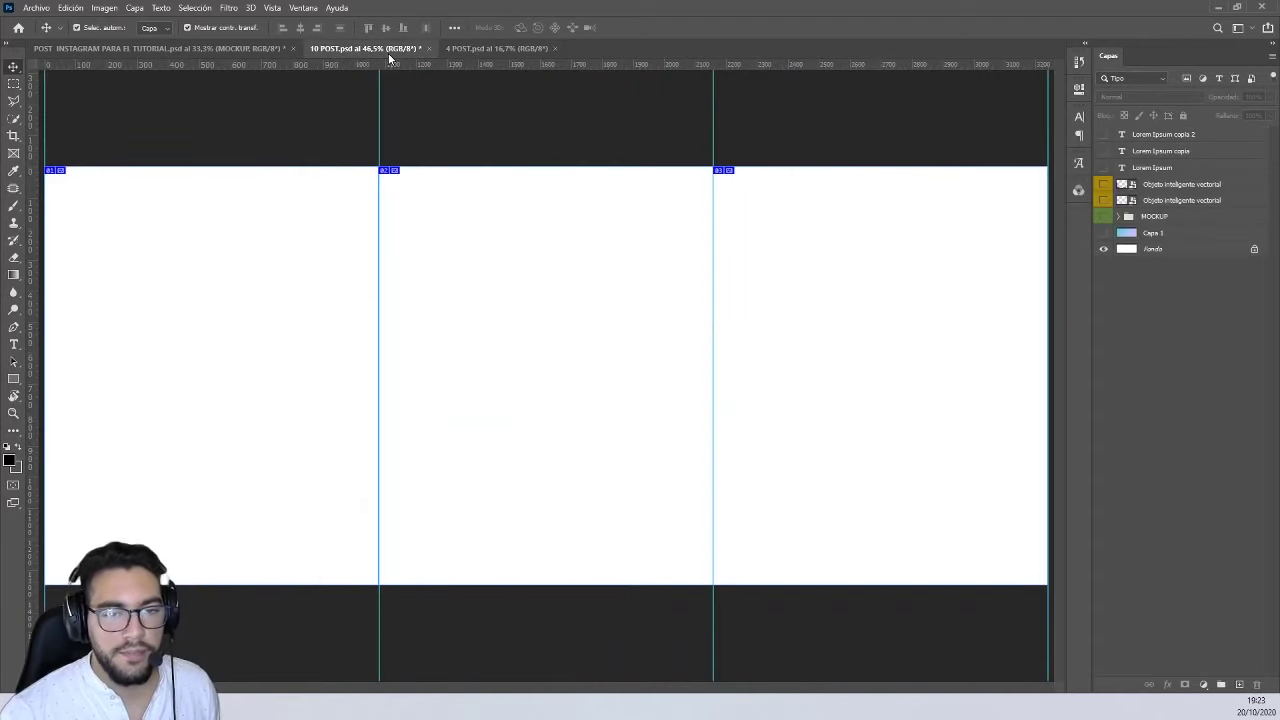
pyautogui.click(496, 48)
# - Return to the Instagram profile in Chrome and open DevTools with Ctrl+Shift+I for a phone-sized view
pyautogui.hotkey('alt', 'Tab')
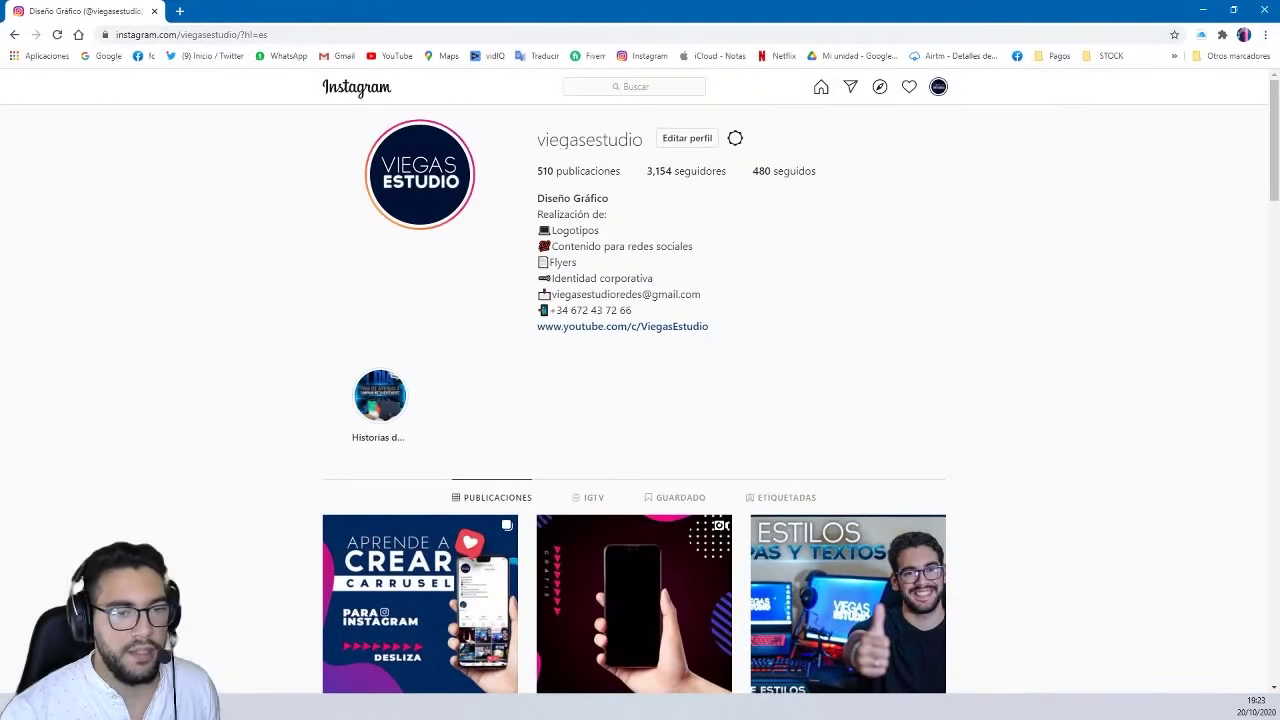
pyautogui.scroll(-3, 990, 260)
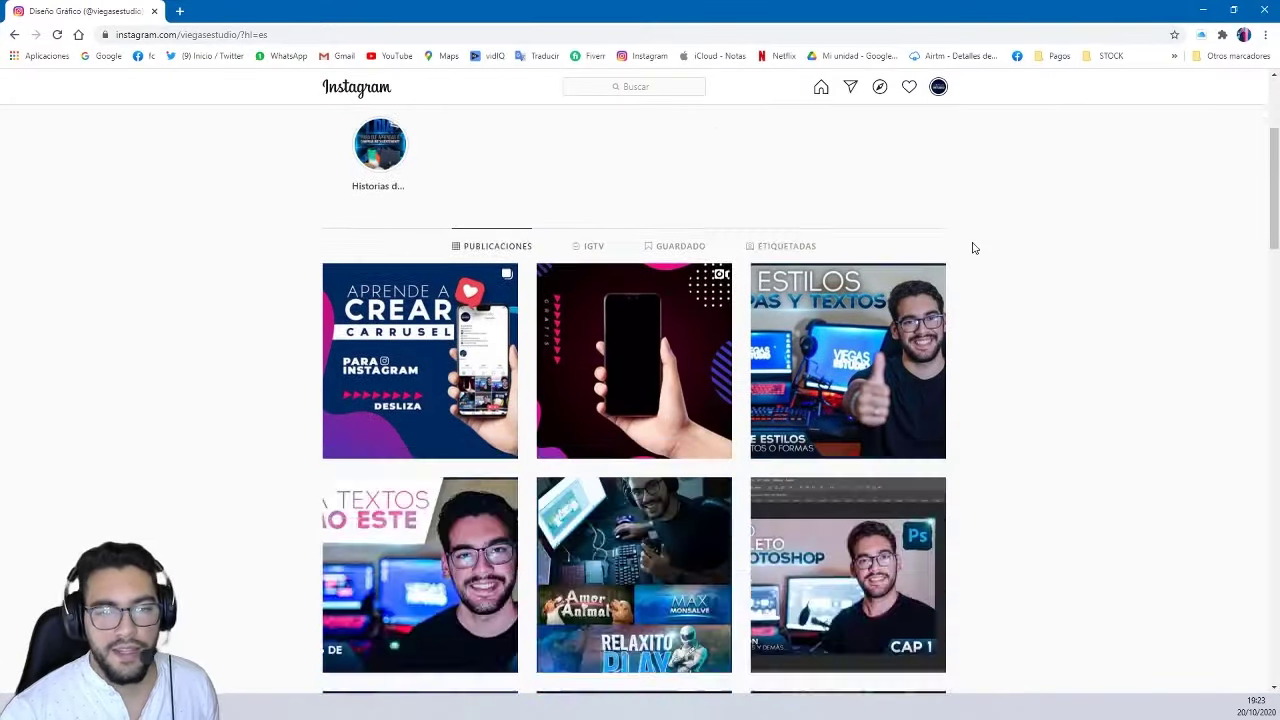
pyautogui.scroll(3, 971, 246)
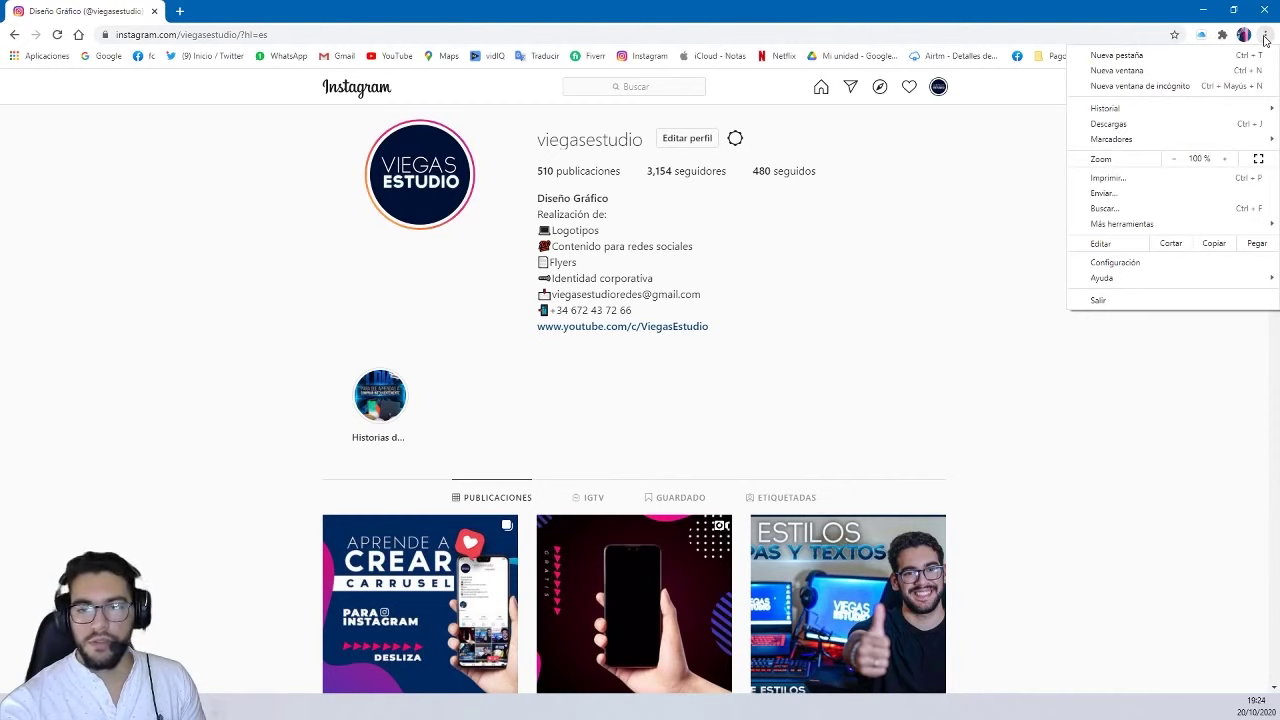
pyautogui.click(1264, 37)
pyautogui.scroll(-1, 737, 314)
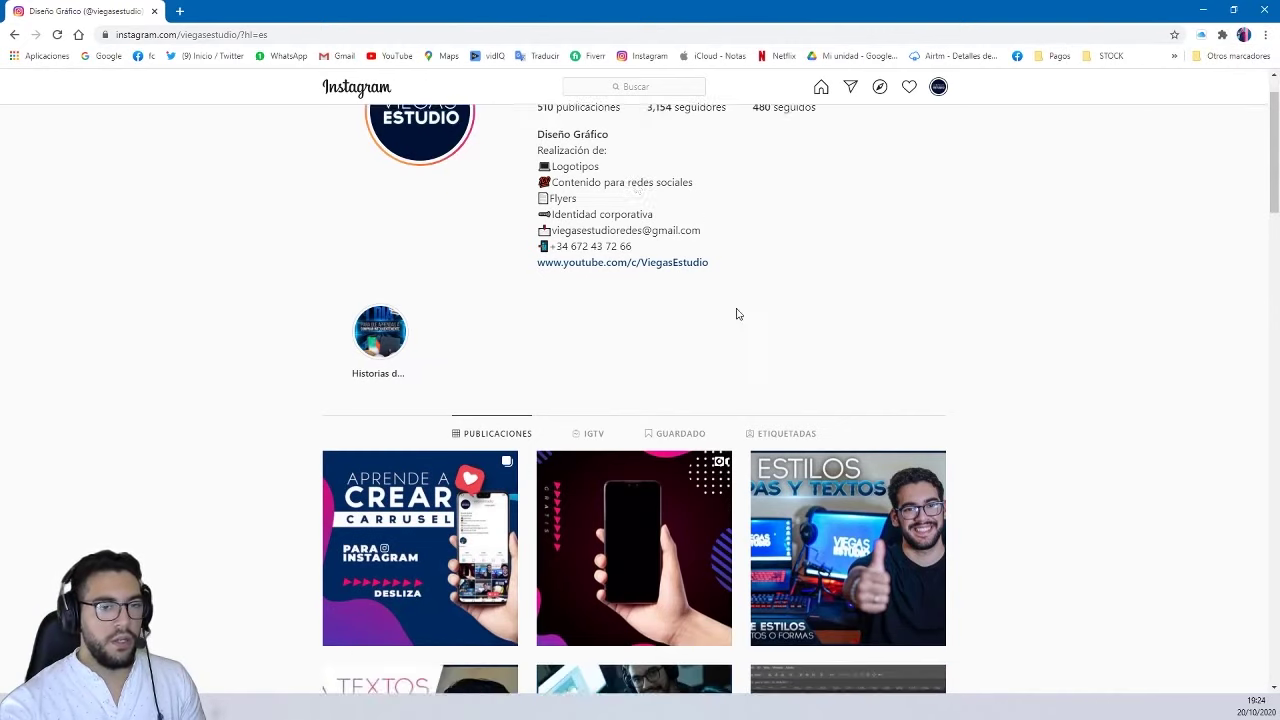
pyautogui.scroll(1, 737, 314)
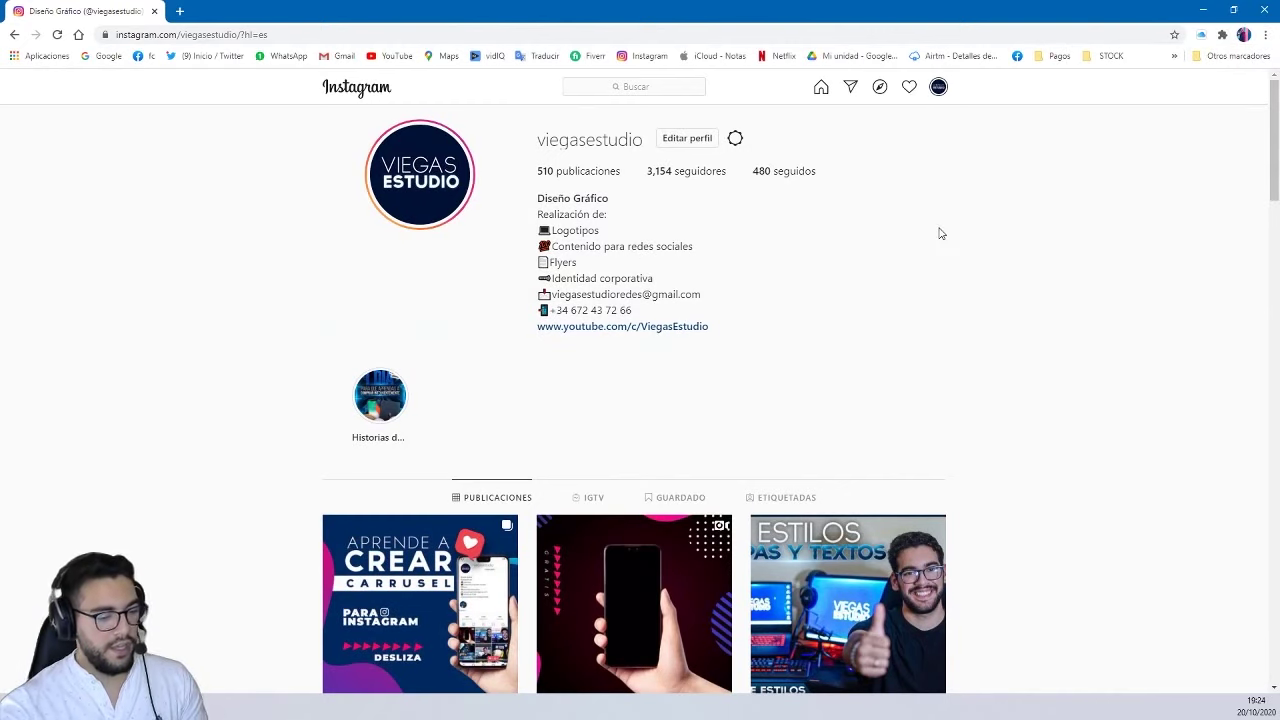
pyautogui.hotkey('ctrl', 'shift', 'i')
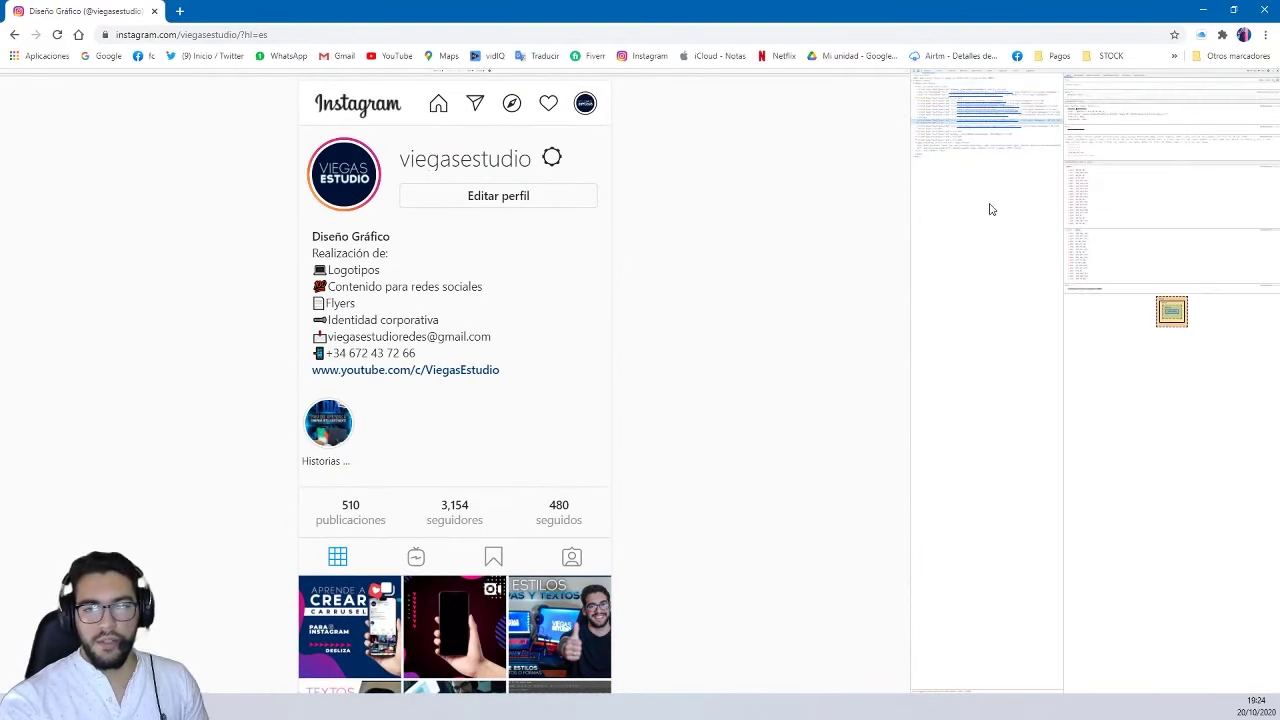
# - Enlarge the developer tools to a readable size
pyautogui.hotkey('ctrl', '+')
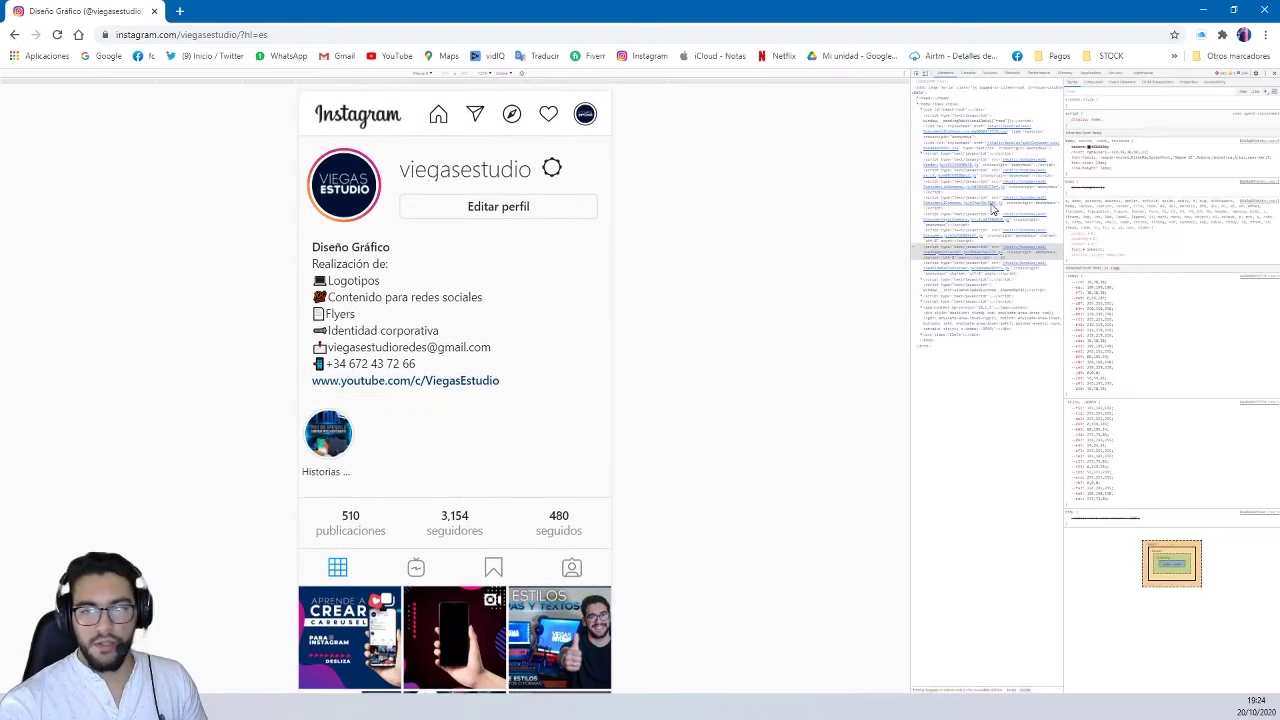
pyautogui.hotkey('ctrl', '+')
pyautogui.hotkey('ctrl', '+')
pyautogui.hotkey('ctrl', '+')
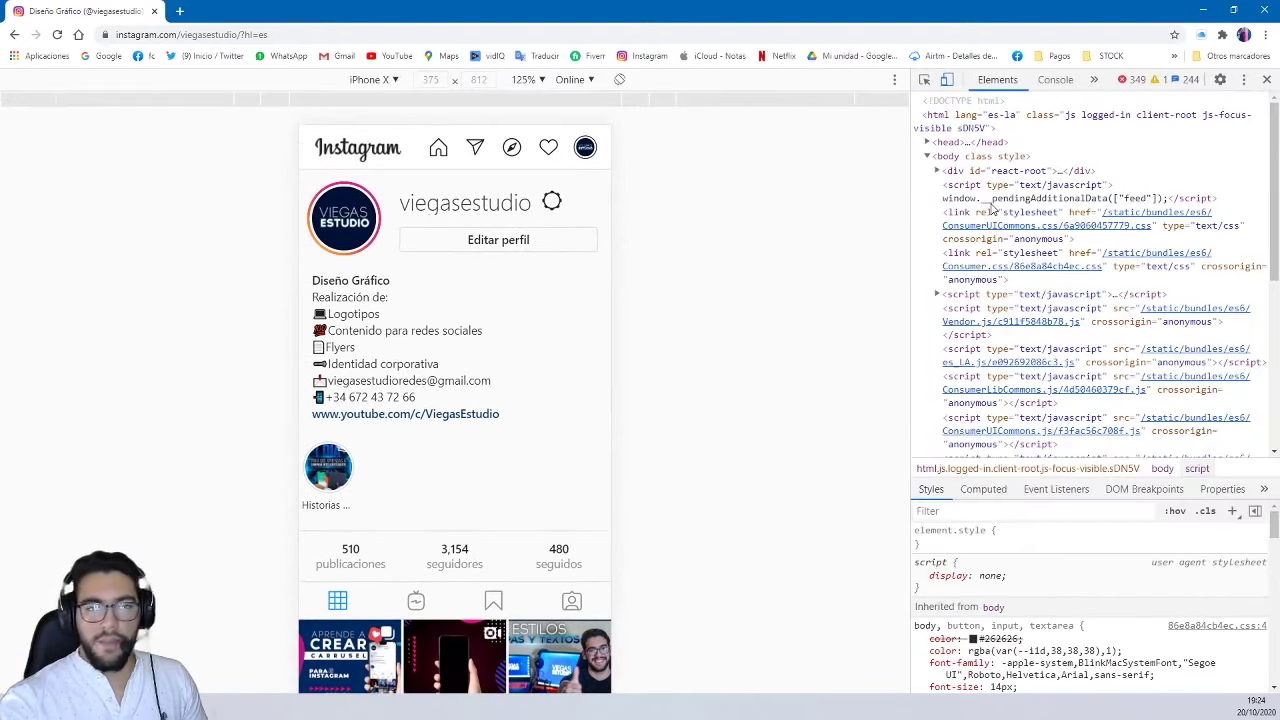
pyautogui.hotkey('ctrl', '+')
pyautogui.scroll(-2, 1124, 238)
pyautogui.scroll(5, 1124, 238)
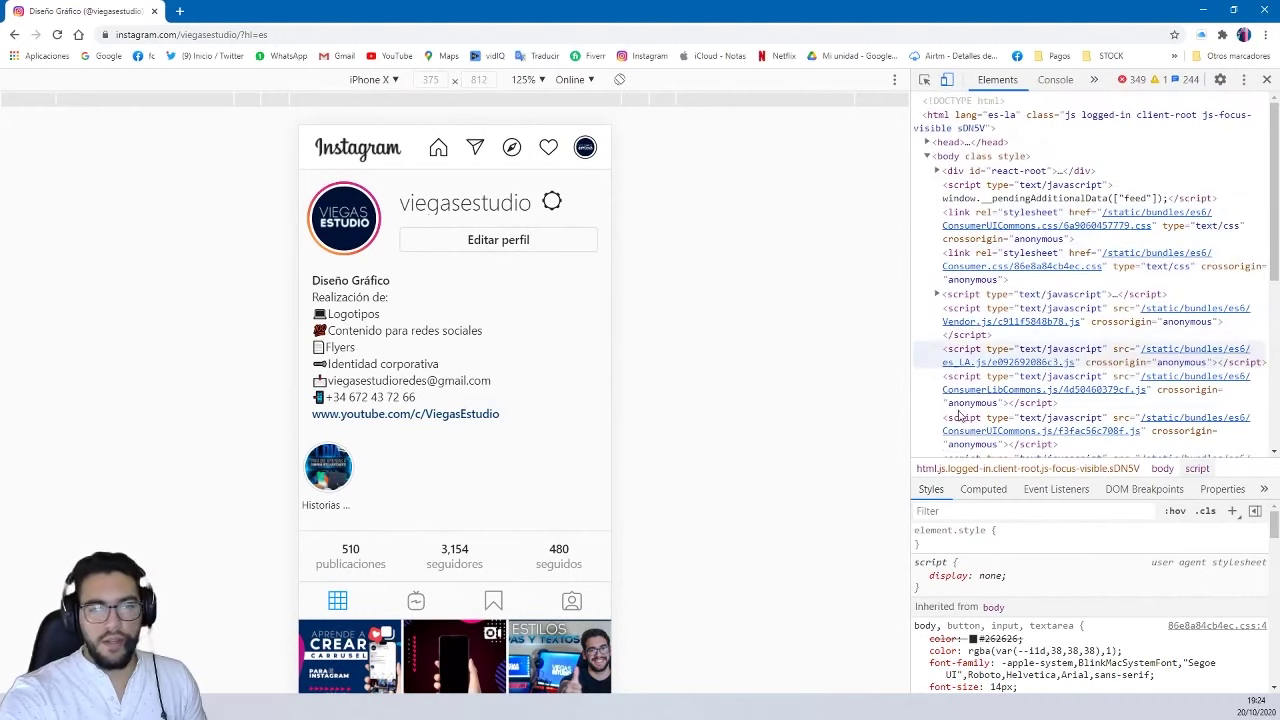
# - Set the iPhone X emulation to 100%, then reload and scroll the mobile Instagram profile
pyautogui.click(950, 82)
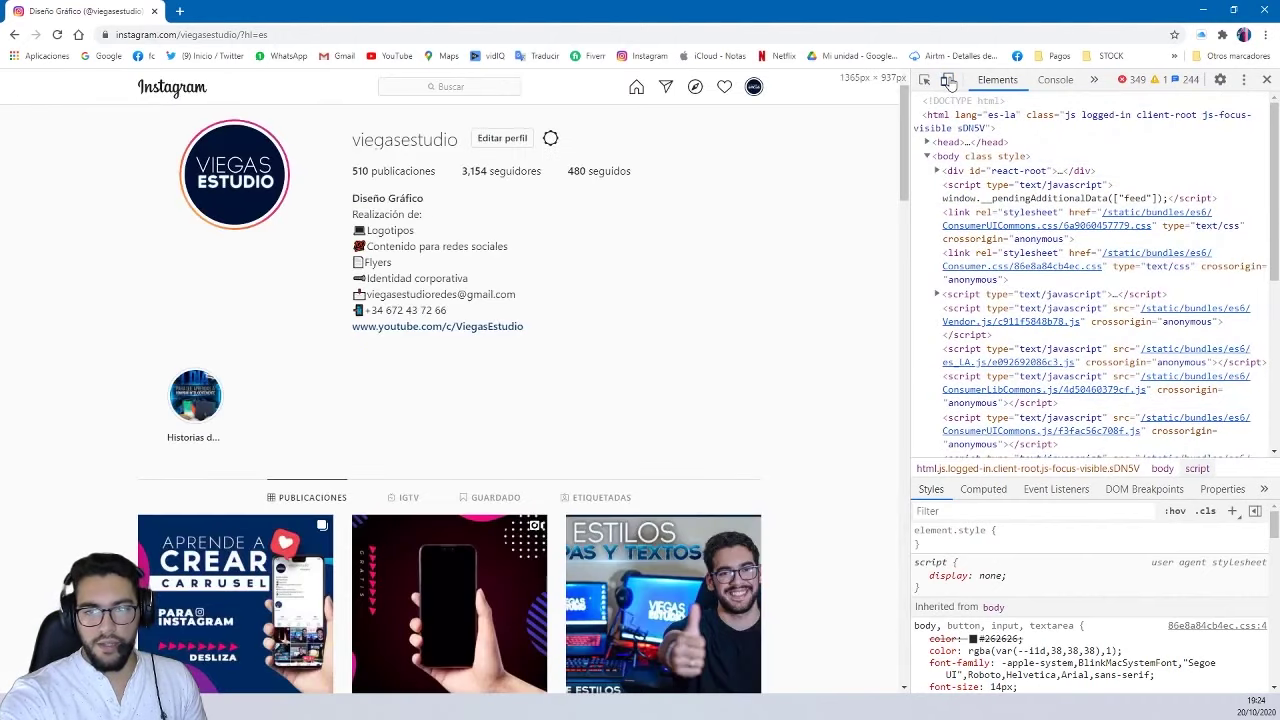
pyautogui.click(56, 35)
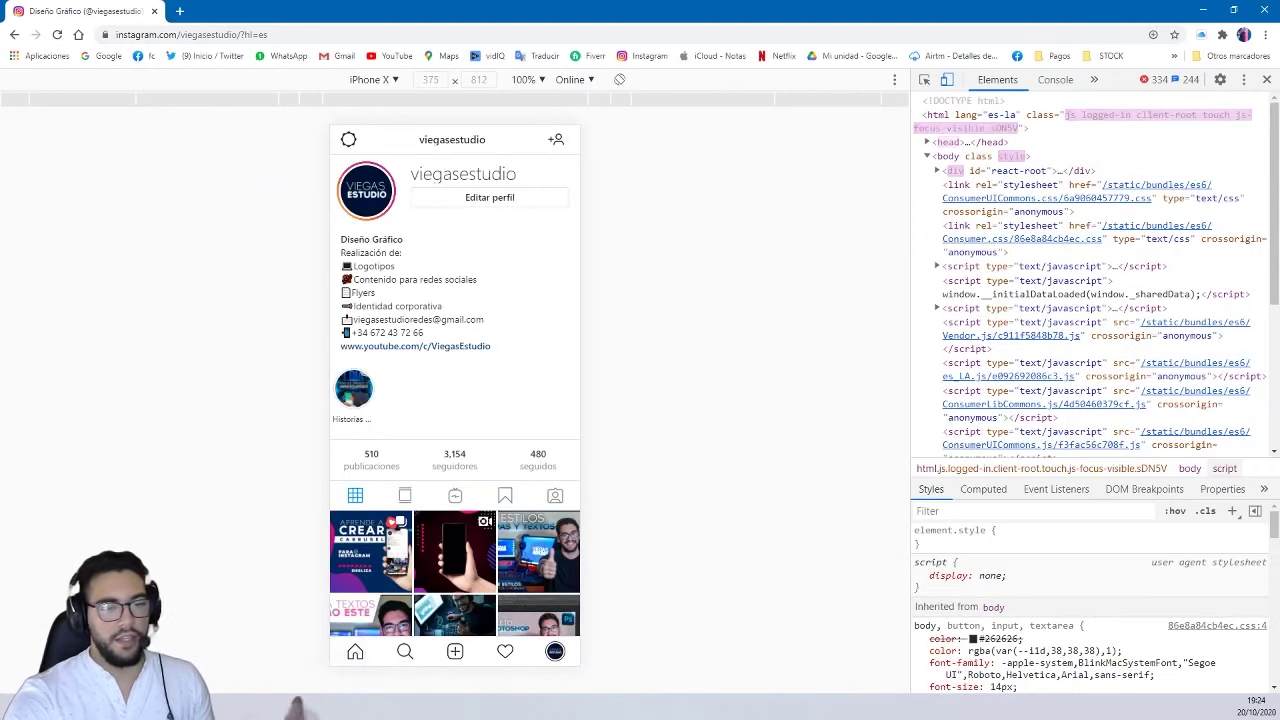
pyautogui.scroll(-5, 455, 450)
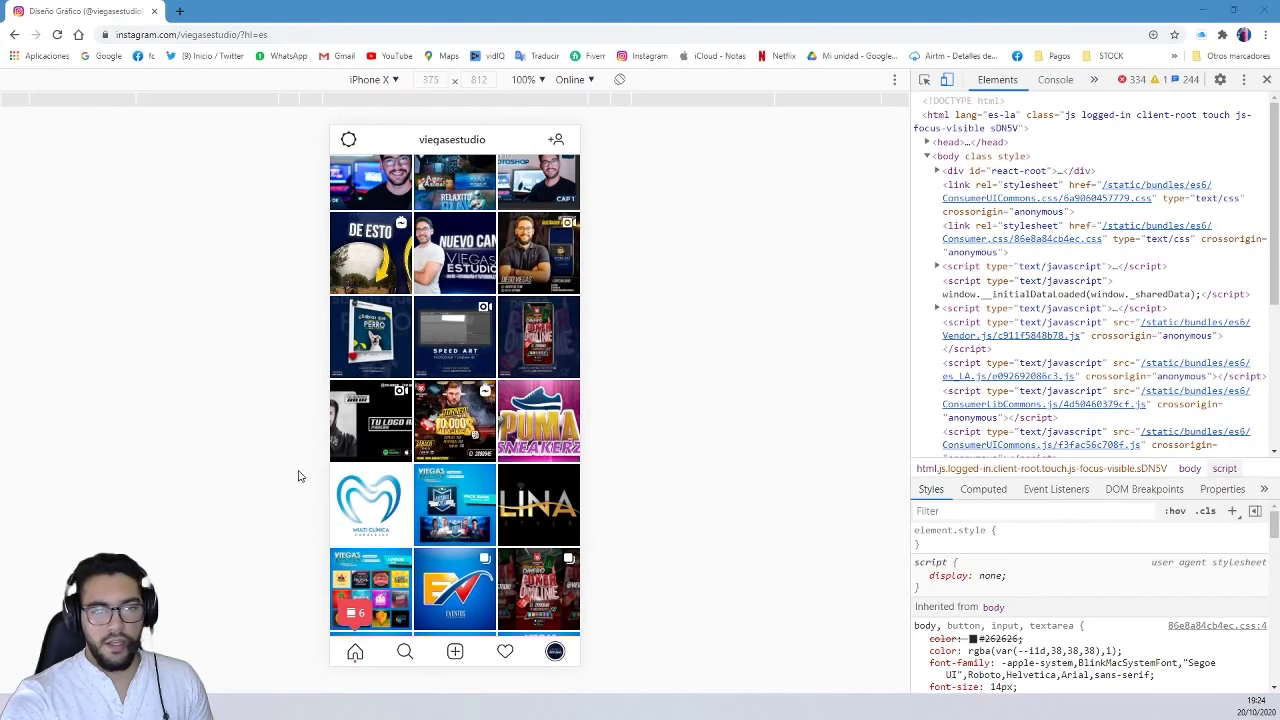
pyautogui.scroll(5, 420, 520)
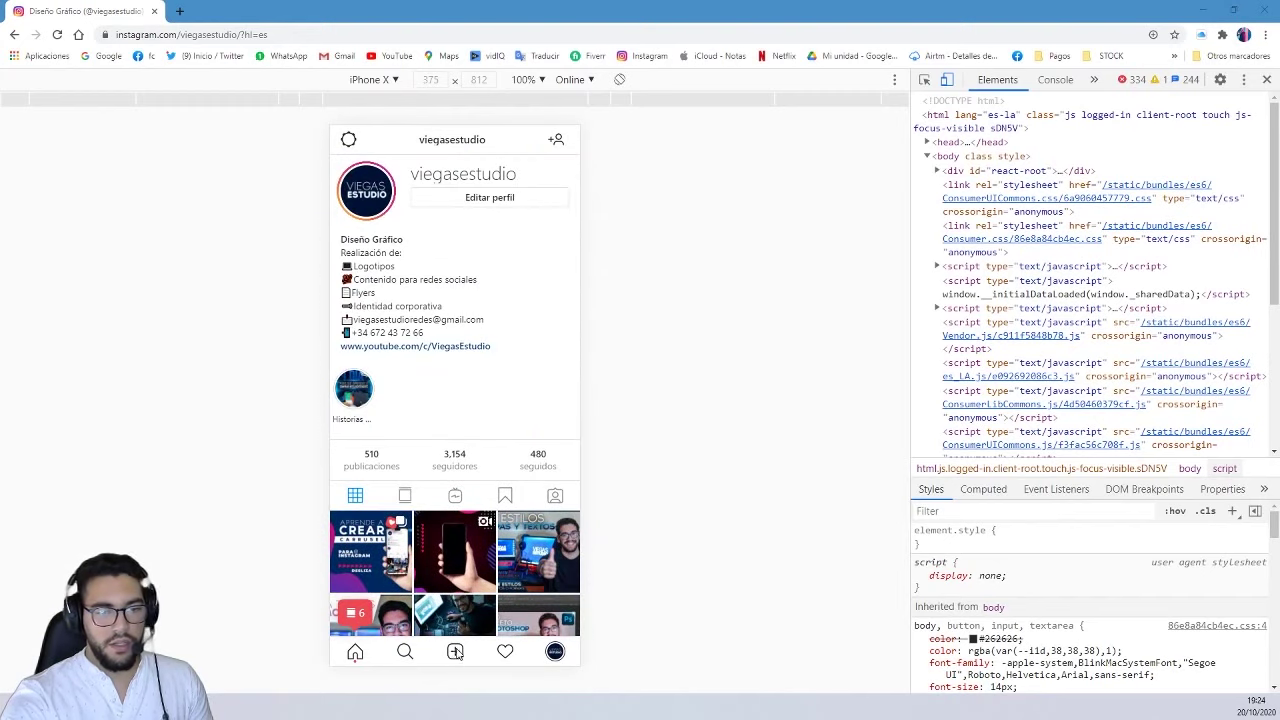
pyautogui.scroll(-3, 455, 600)
pyautogui.scroll(3, 380, 640)
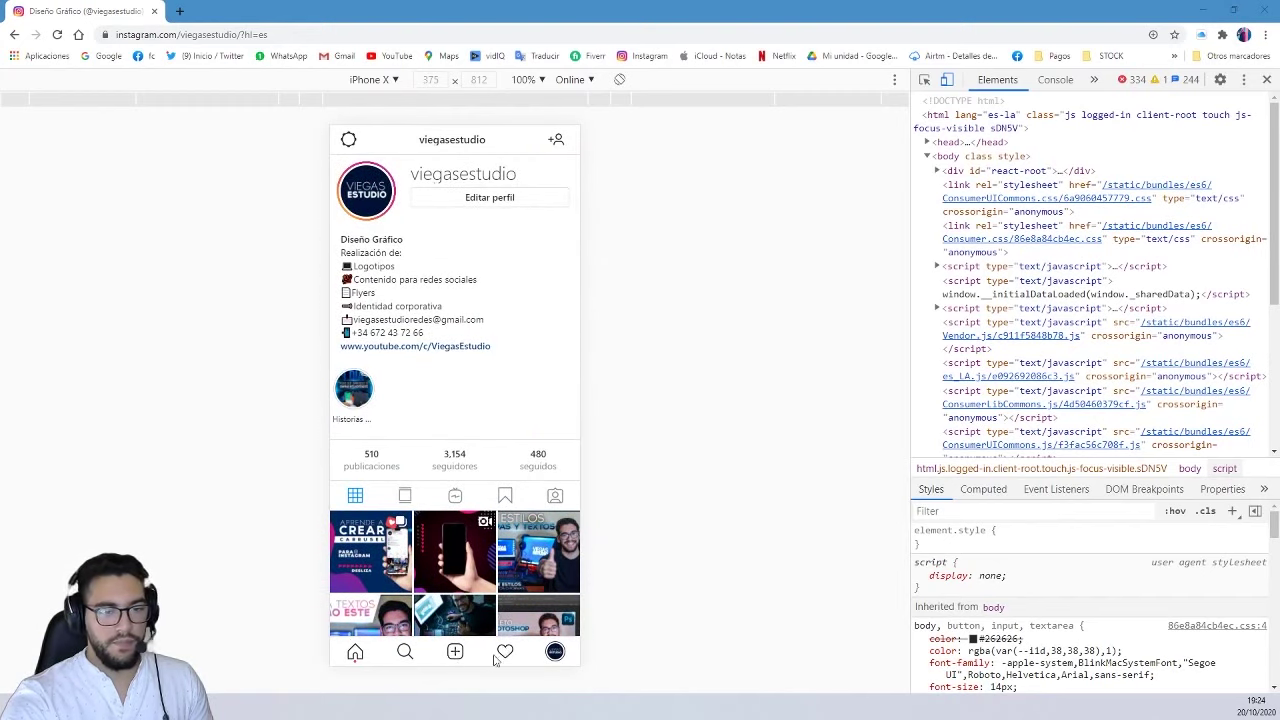